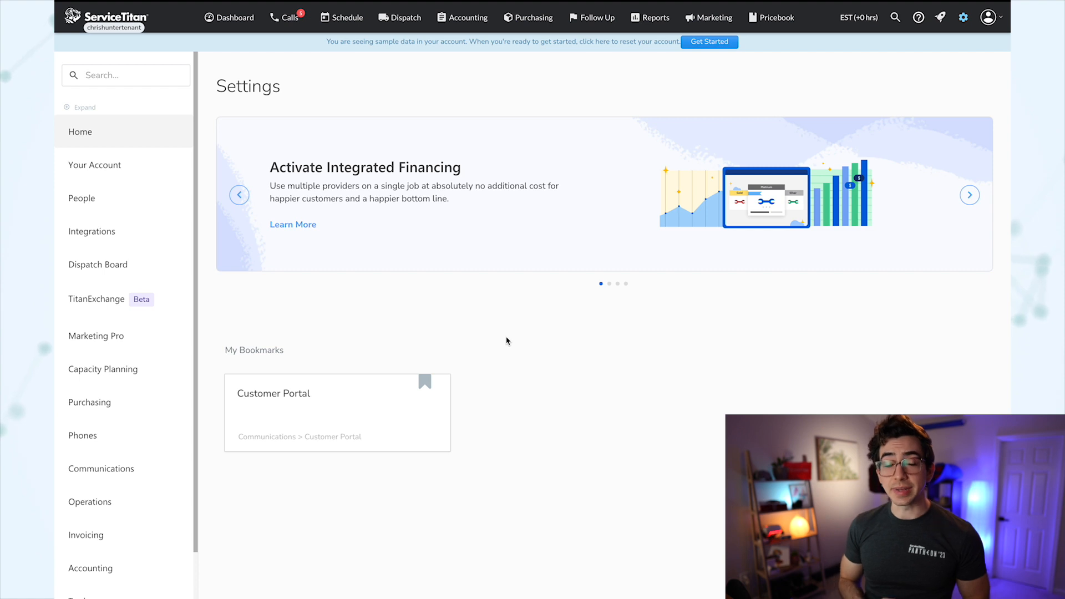
Search the settings for "serv" and open the Service Agreement Templates settings.
left_click(99, 81)
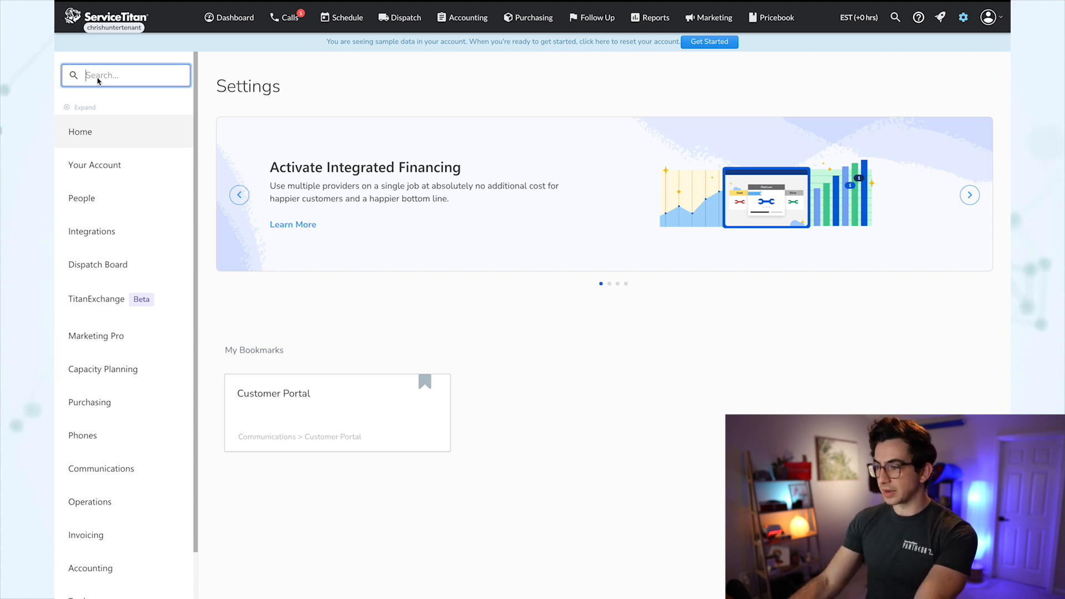
type("serv")
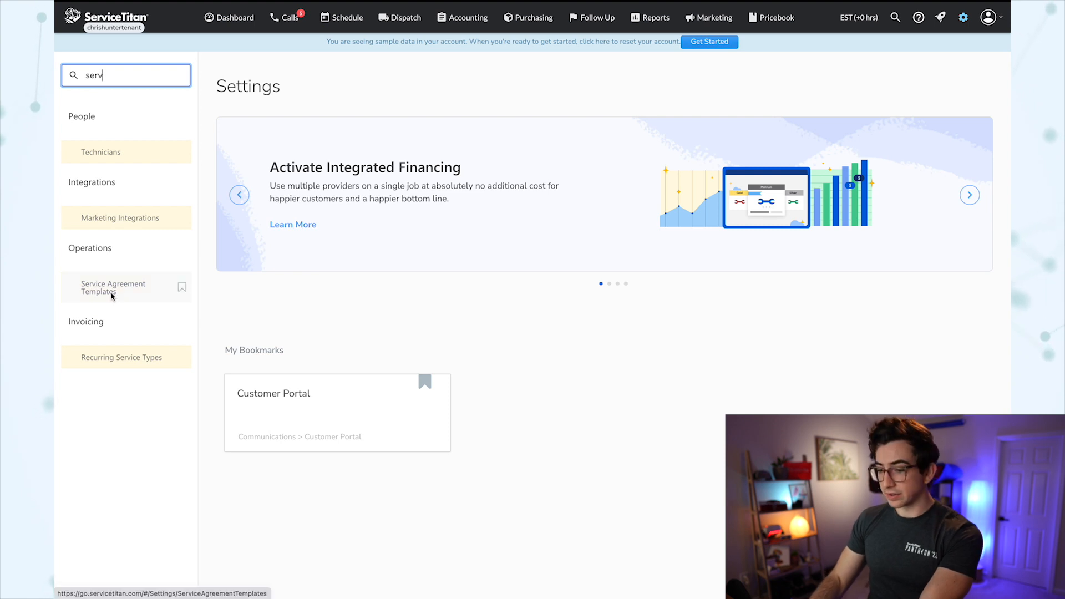
left_click(112, 293)
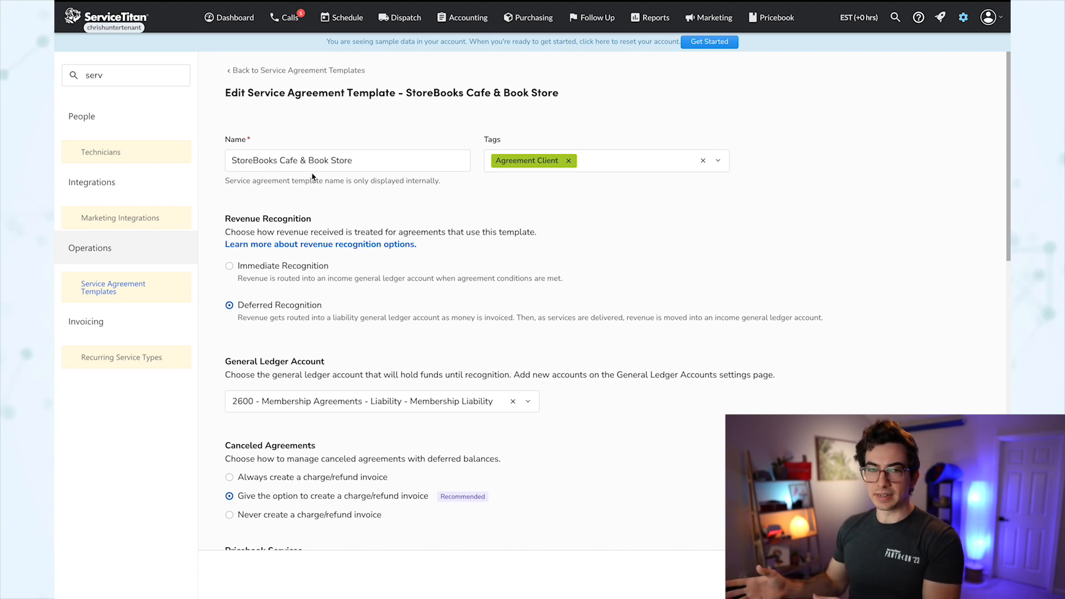
Rename the StoreBooks Cafe & Book Store service agreement template as "Deferred Revenue Template".
left_click_drag(355, 160, 232, 161)
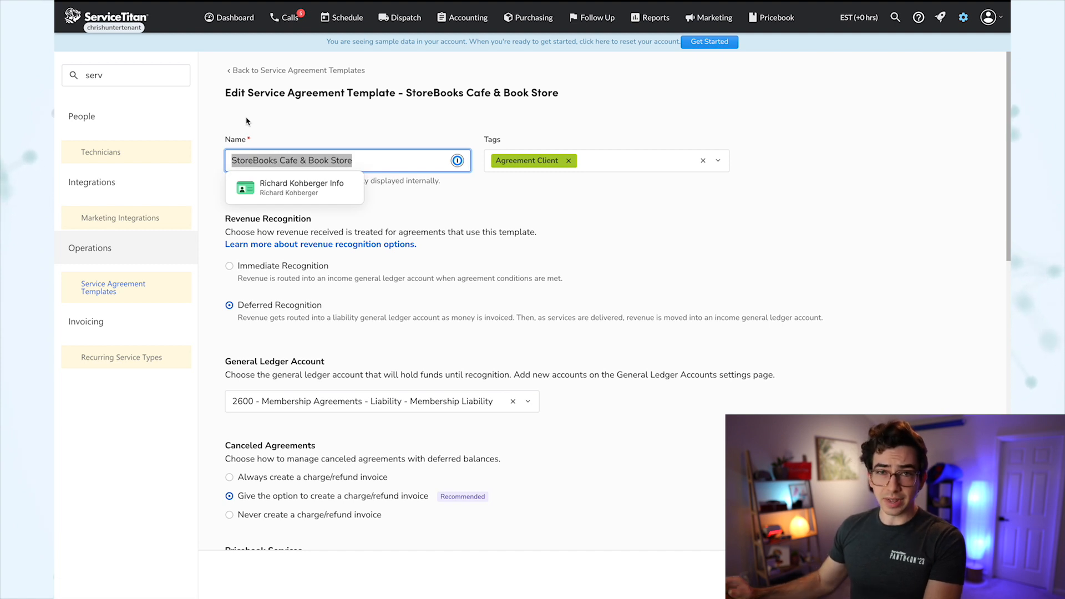
type("Deferred Revenue Template")
left_click(432, 176)
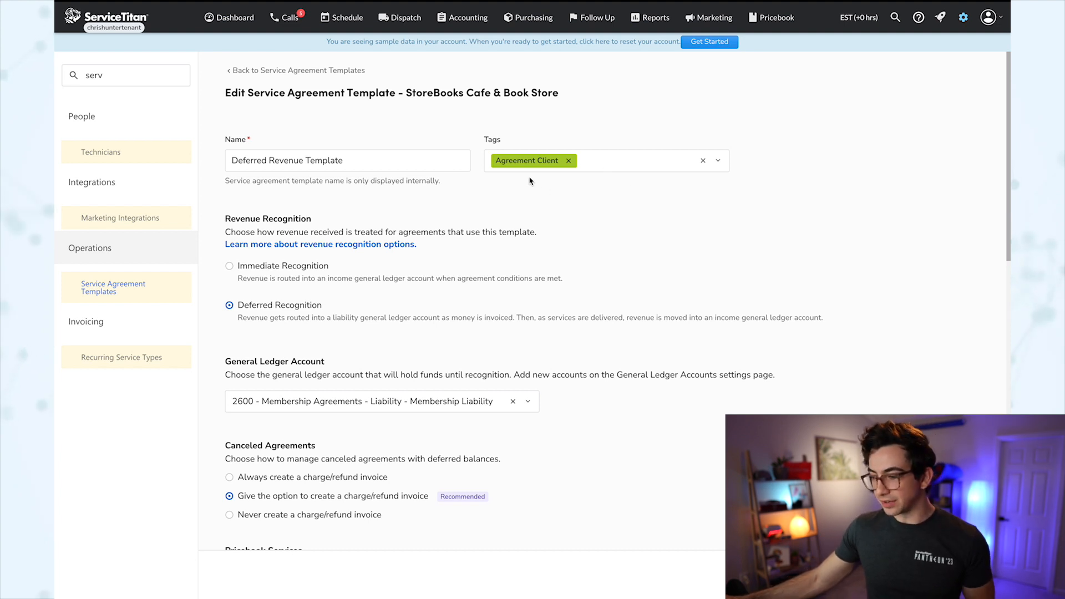
Review the template's available tags, its revenue recognition options and its general ledger account.
left_click(718, 162)
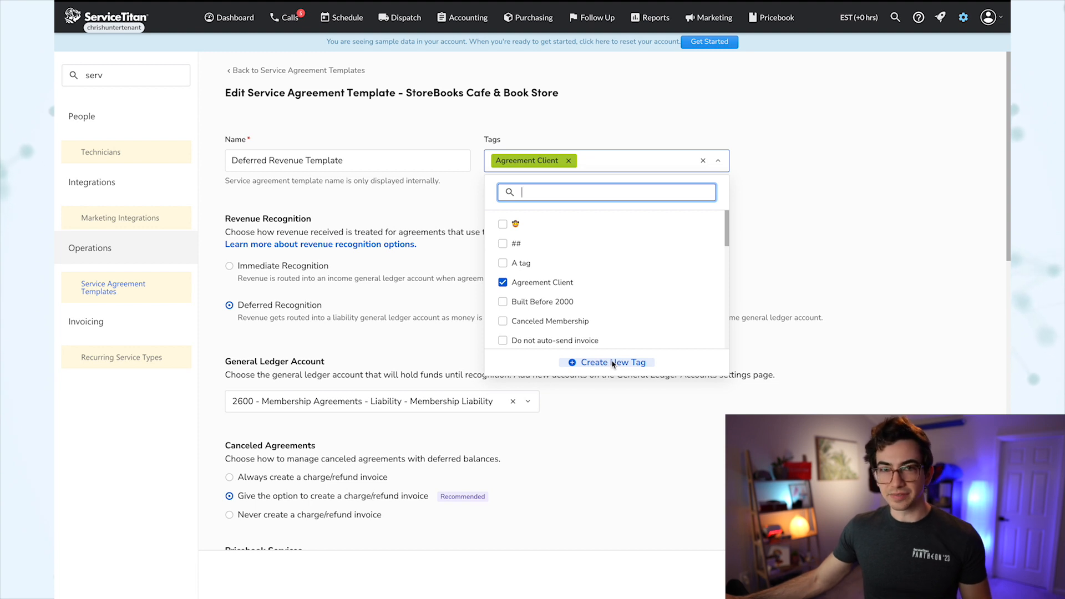
scroll(611, 305, "down", 2)
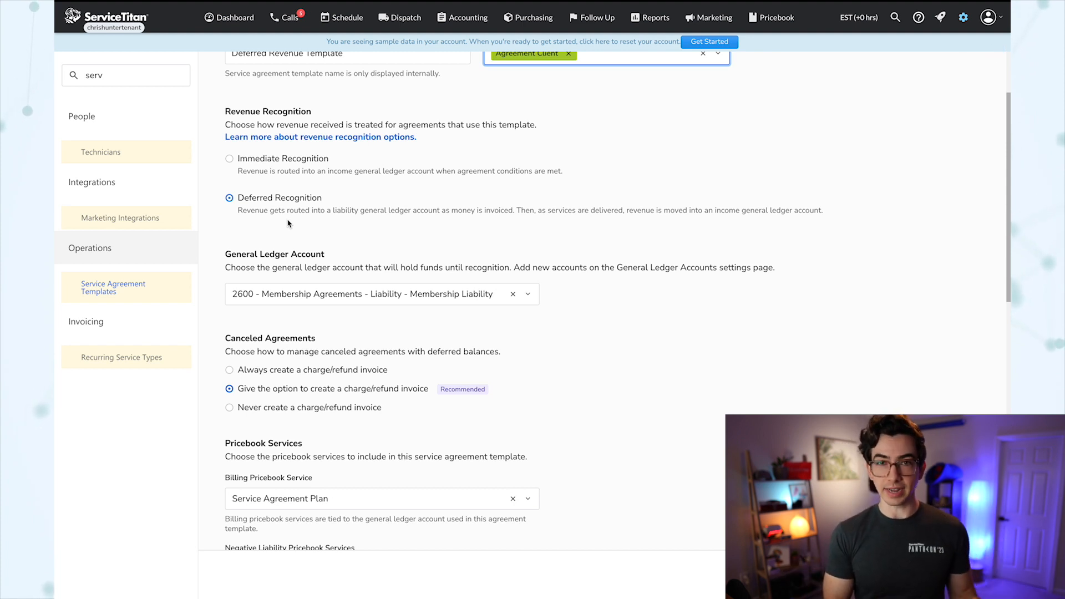
scroll(283, 244, "up", 1)
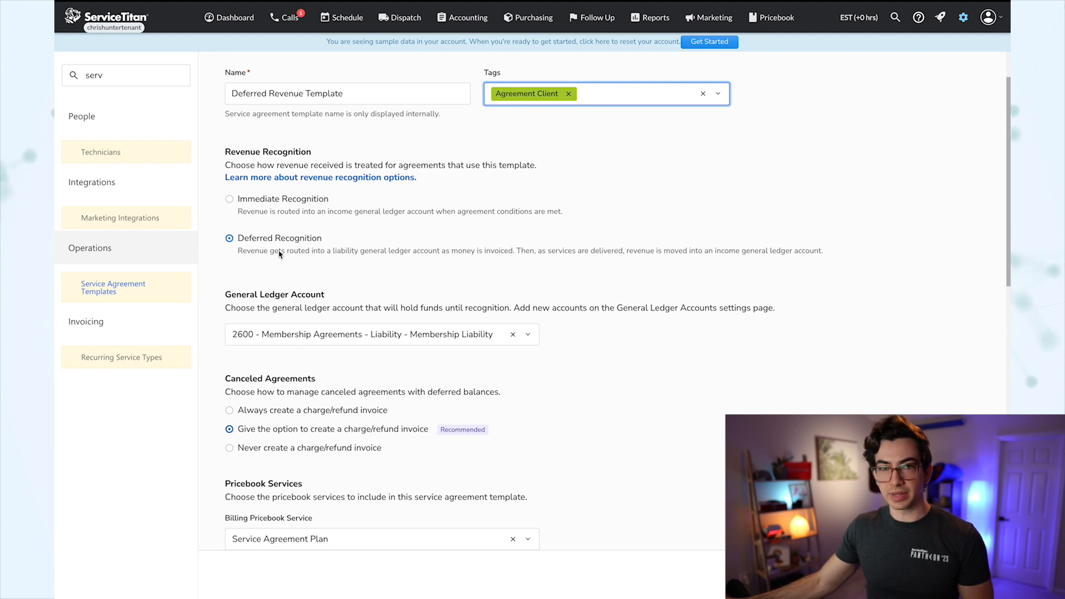
scroll(279, 252, "down", 3)
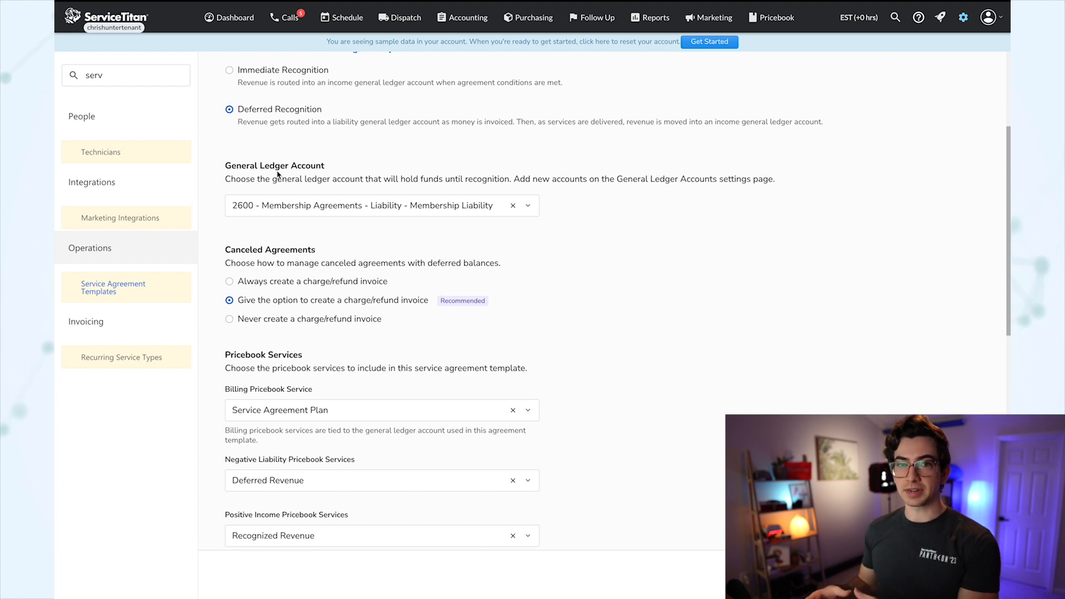
scroll(285, 222, "down", 1)
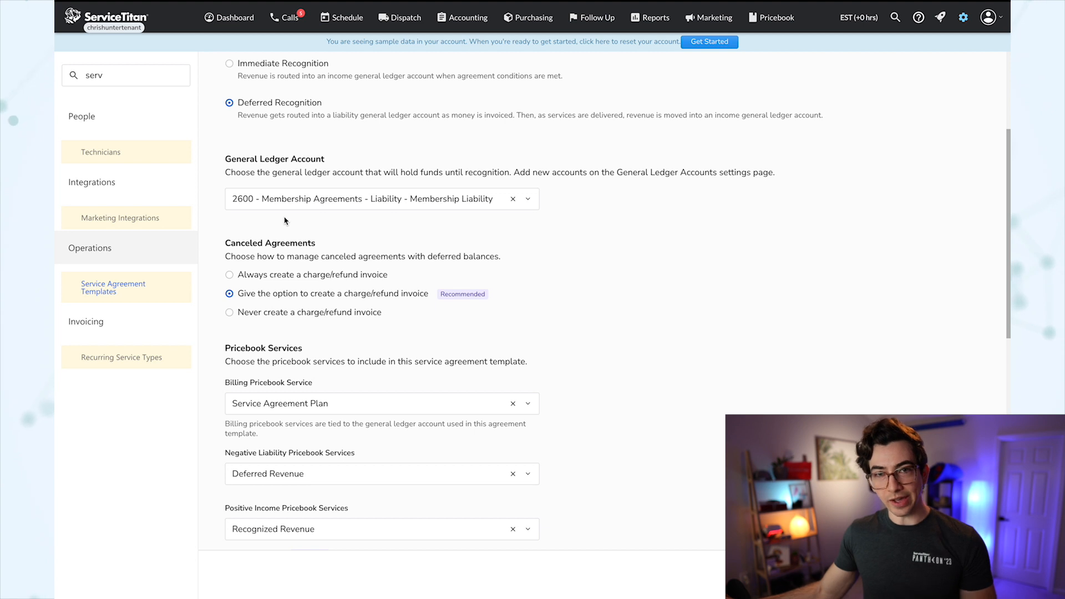
Try the "Always create" and "Never create a charge/refund invoice" options for canceled agreements.
scroll(275, 208, "down", 2)
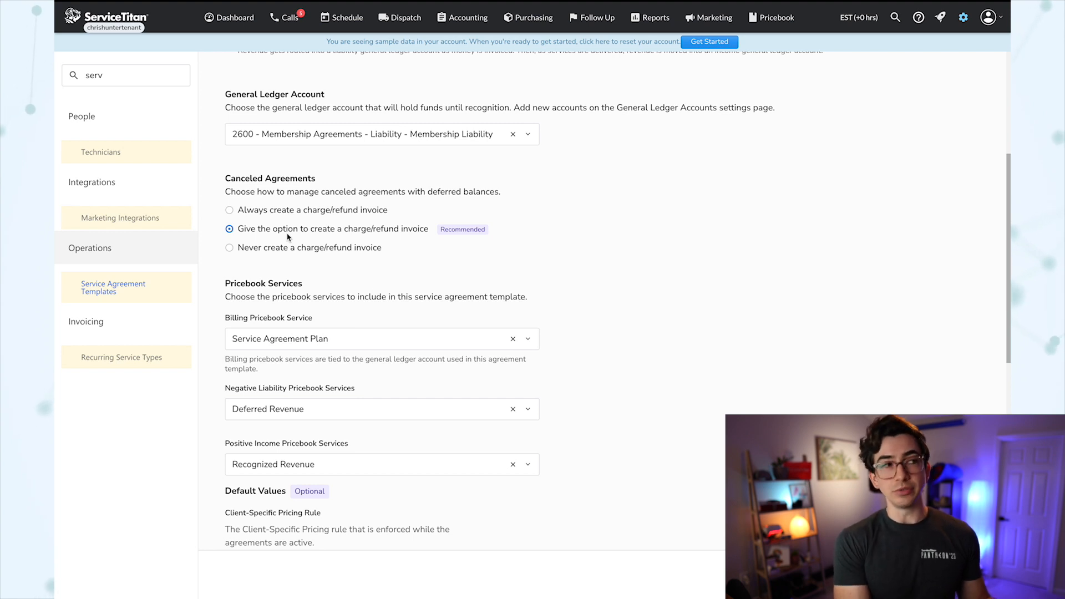
left_click(242, 213)
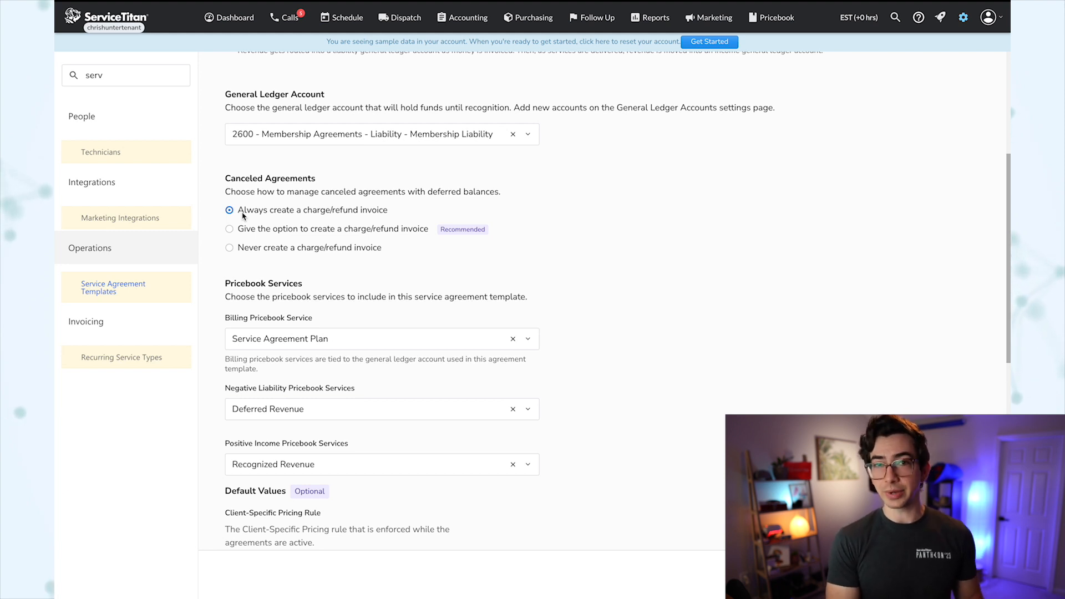
left_click(262, 249)
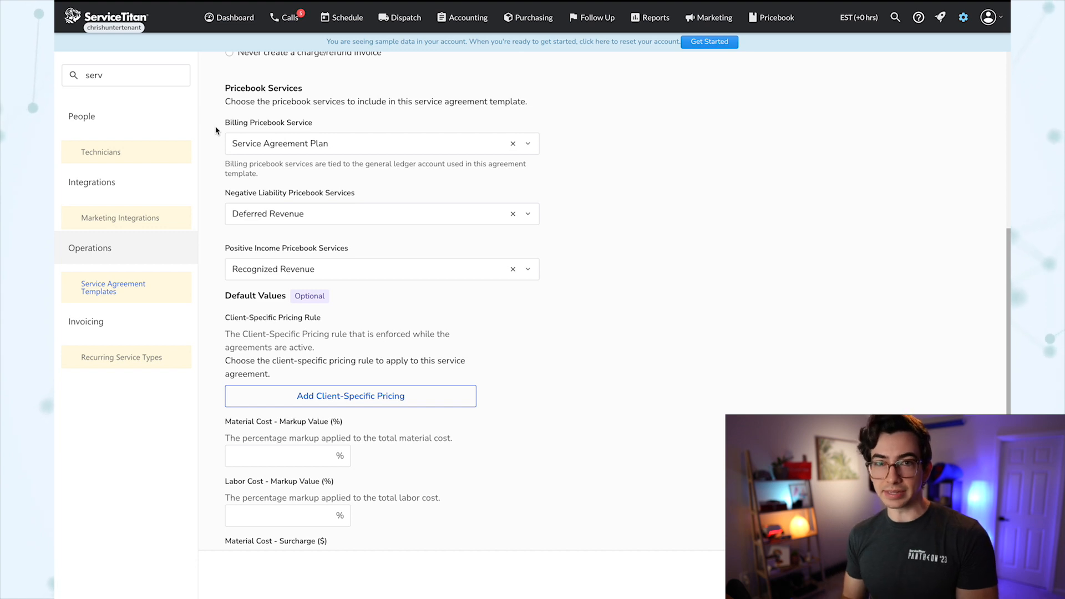
Examine the template's billing, negative liability and positive income pricebook services.
scroll(216, 127, "down", 2)
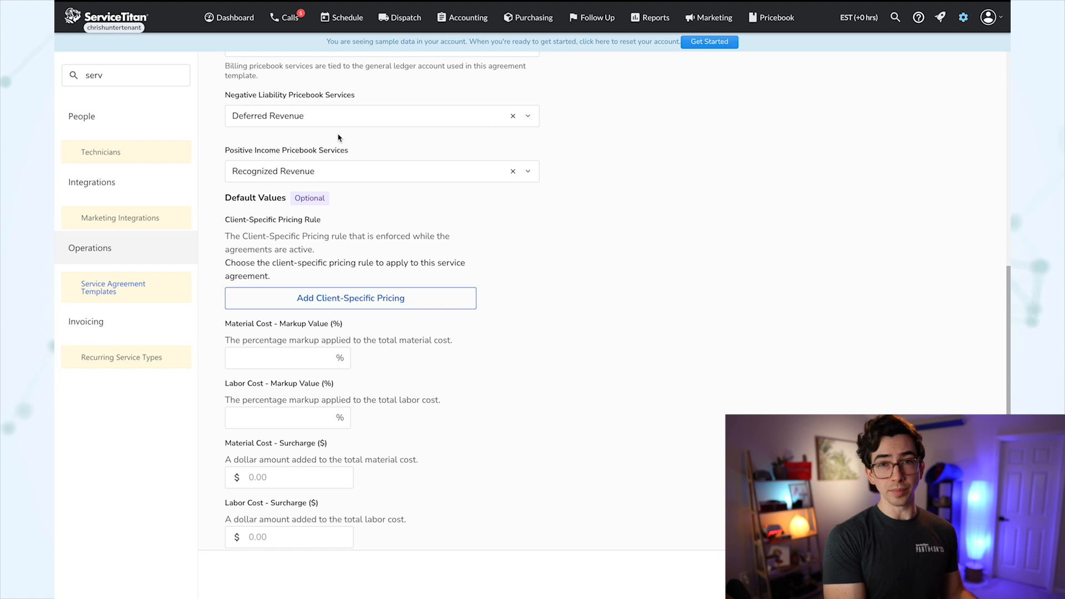
scroll(339, 138, "up", 1)
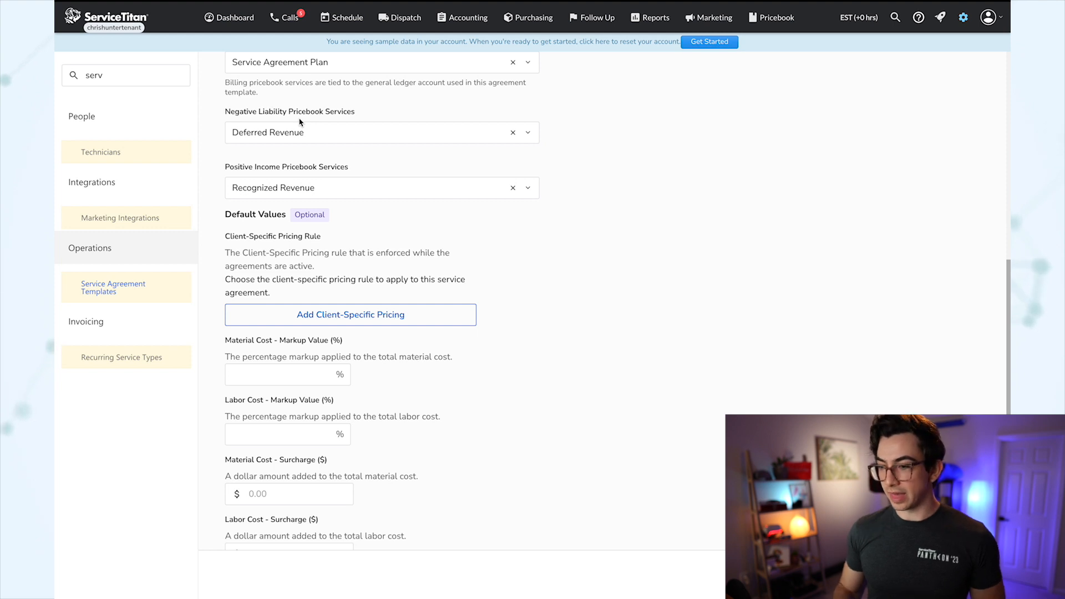
scroll(269, 107, "up", 1)
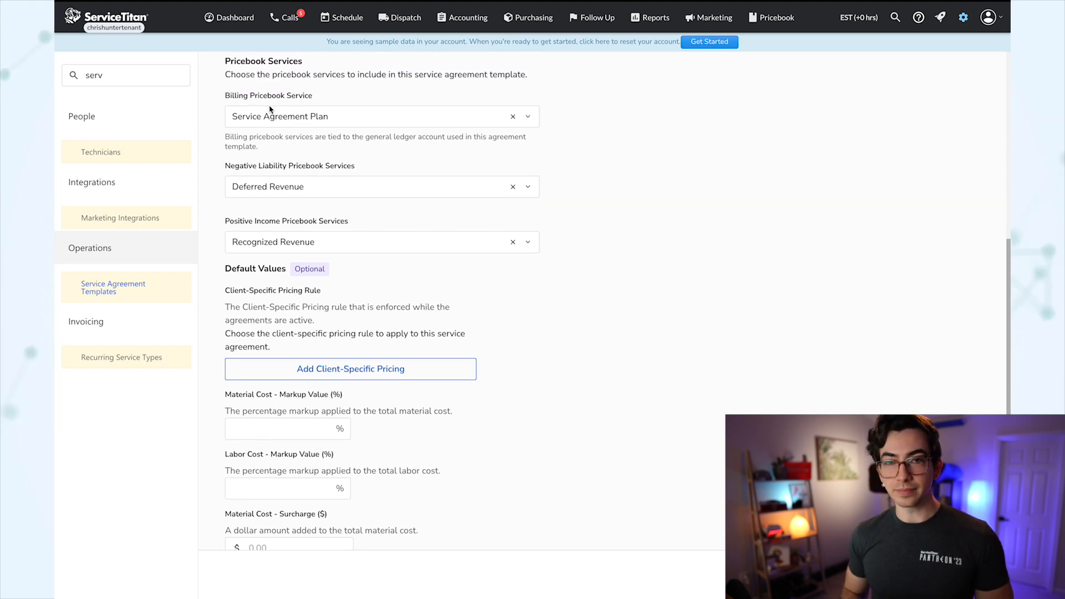
scroll(292, 117, "down", 2)
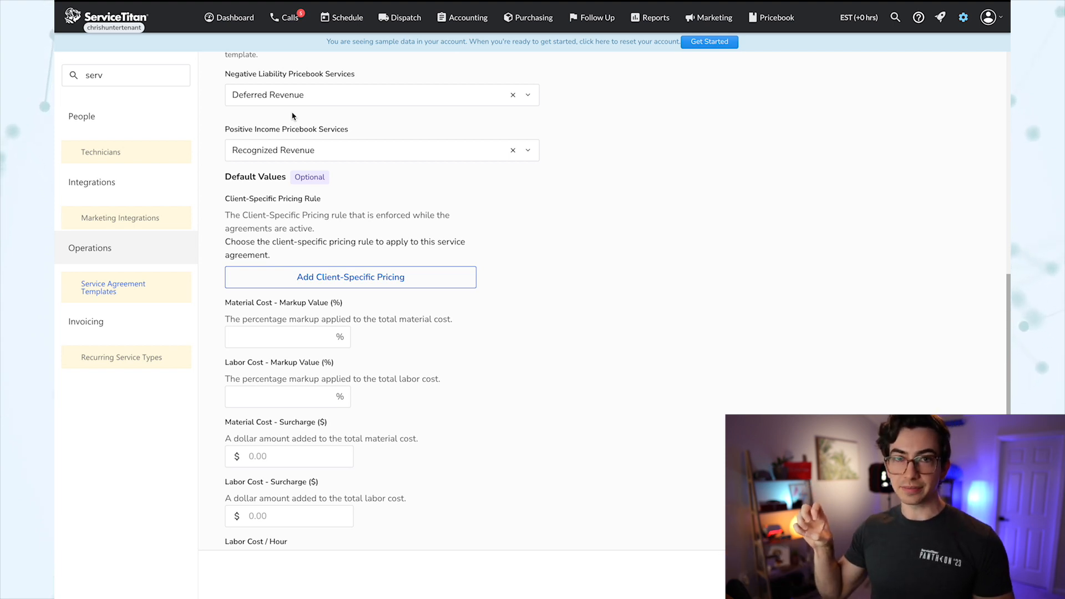
scroll(229, 90, "down", 1)
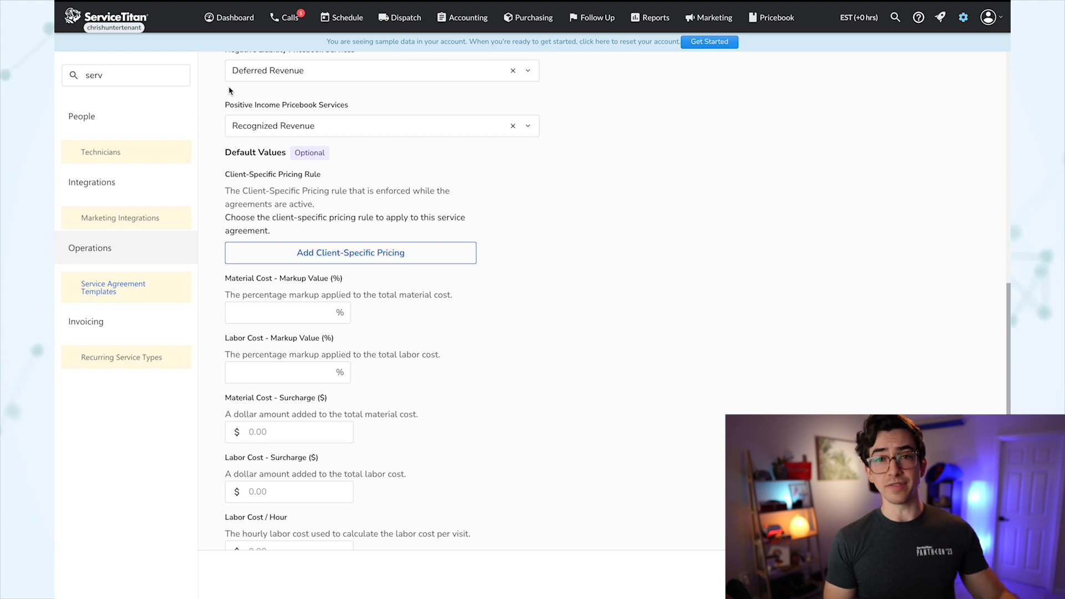
scroll(229, 90, "up", 2)
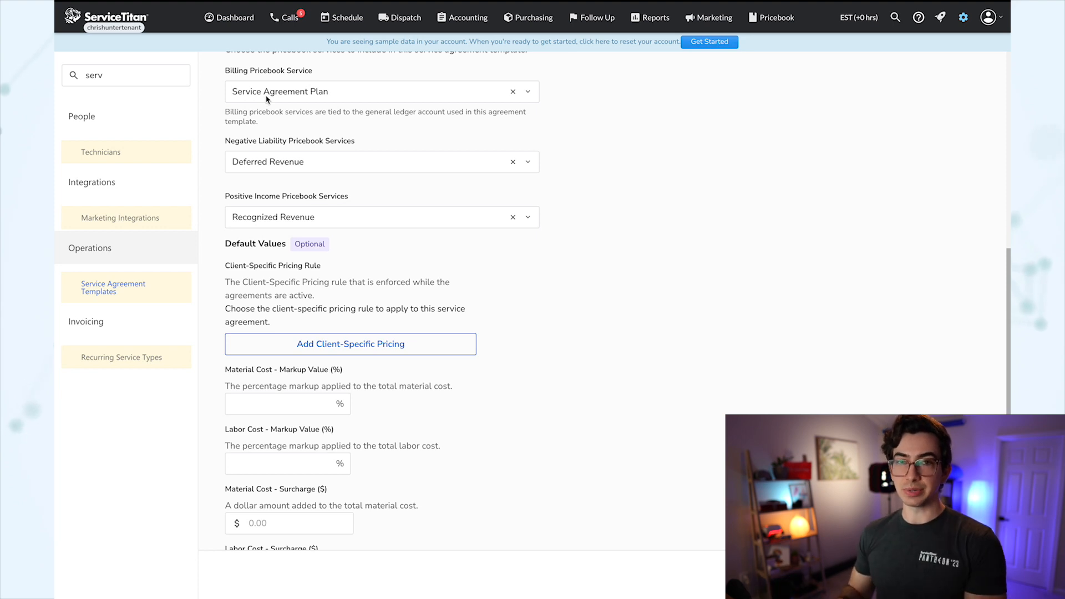
scroll(288, 135, "down", 1)
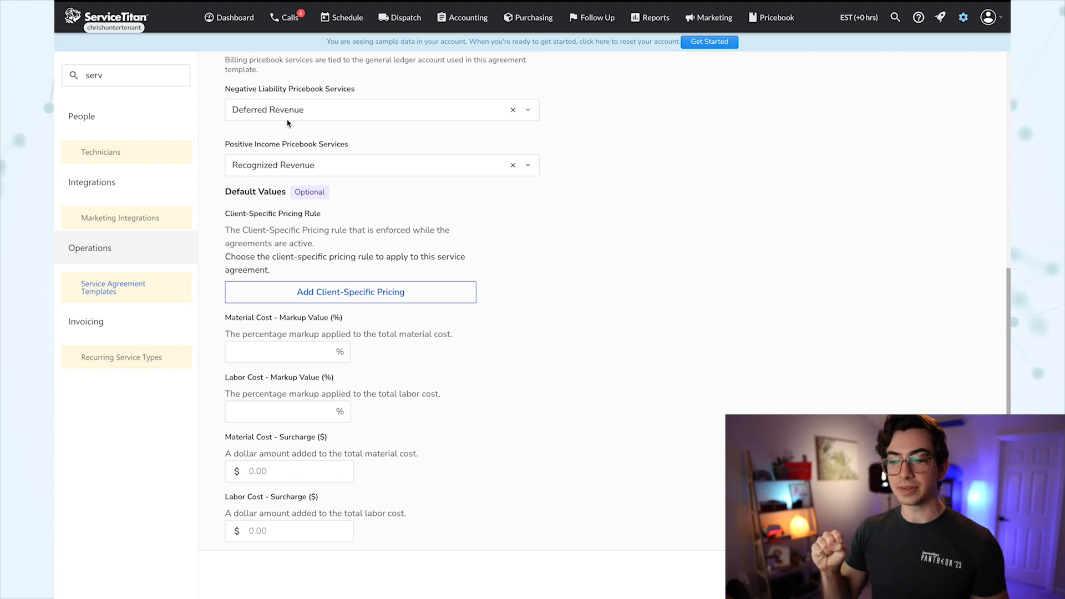
Examine the template's optional default values, from the client-specific pricing rule through markups, surcharges and labor costs to the campaign.
scroll(288, 123, "down", 1)
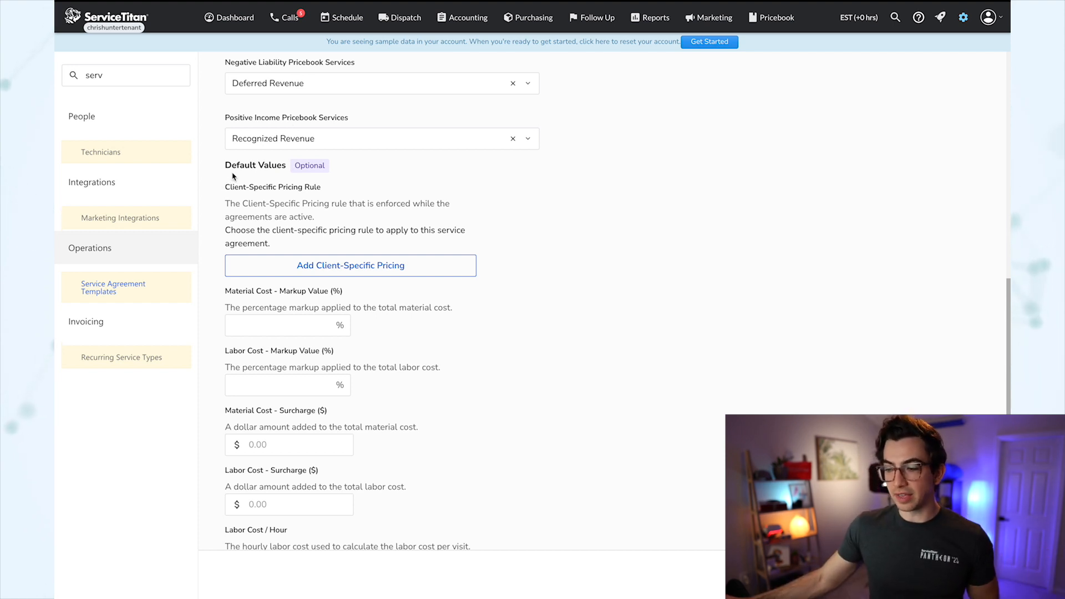
scroll(298, 170, "up", 1)
scroll(298, 170, "down", 1)
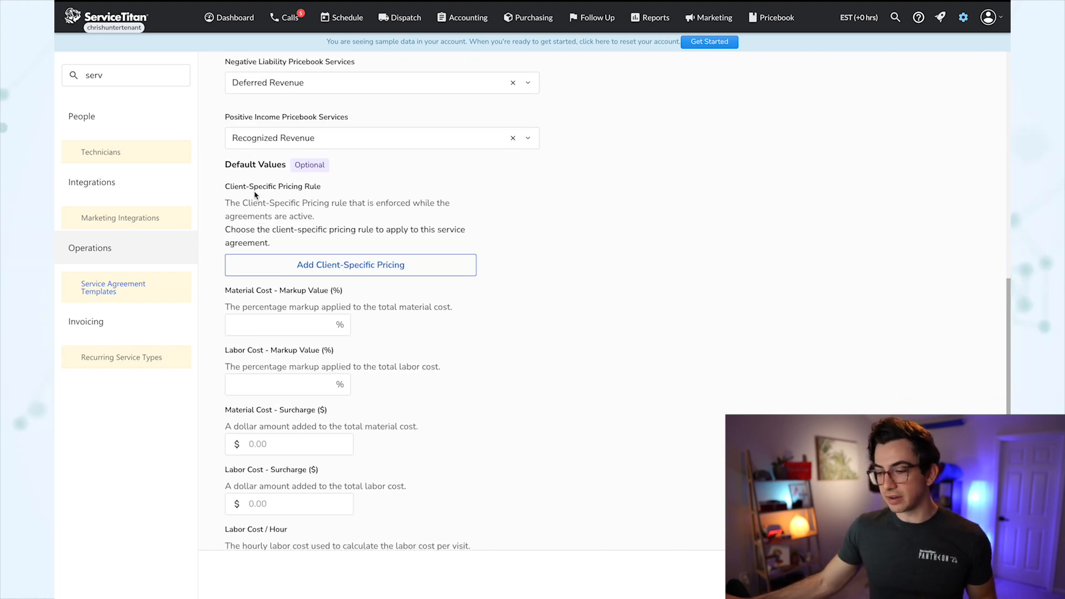
scroll(256, 205, "down", 3)
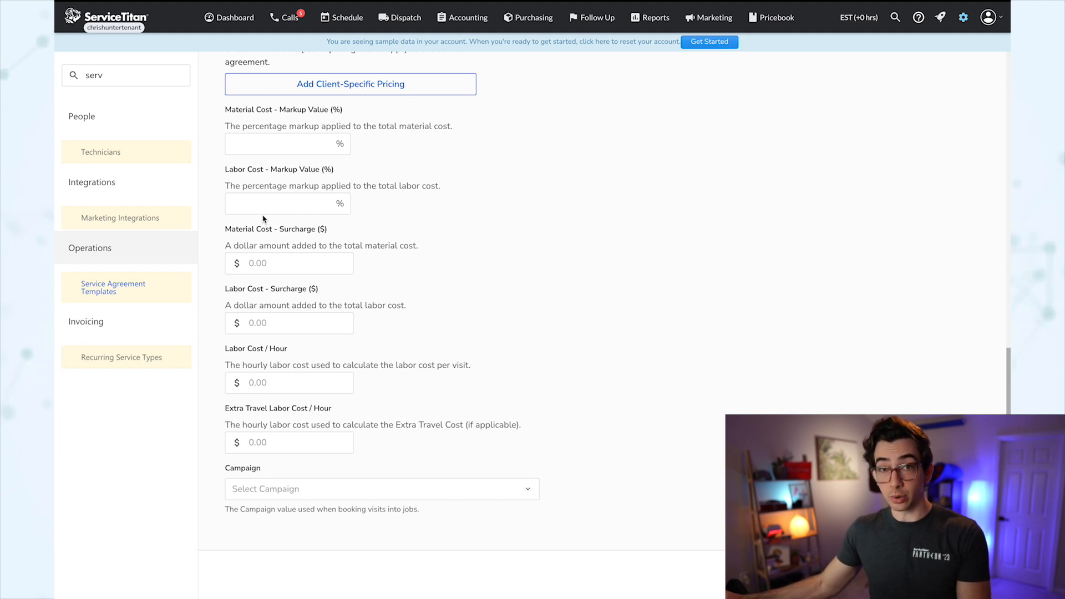
scroll(263, 219, "up", 2)
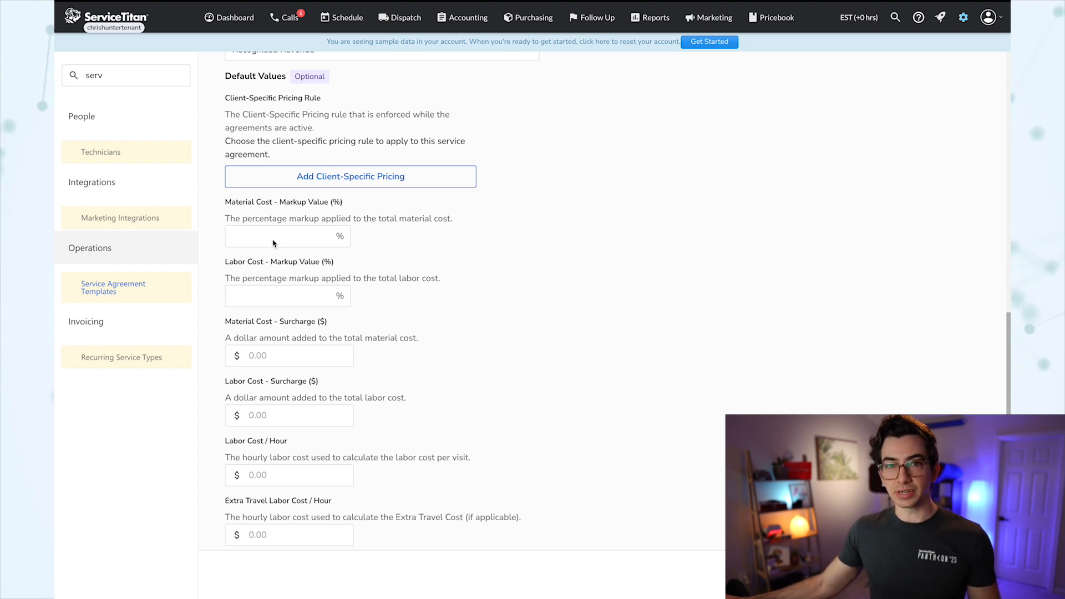
scroll(273, 243, "up", 1)
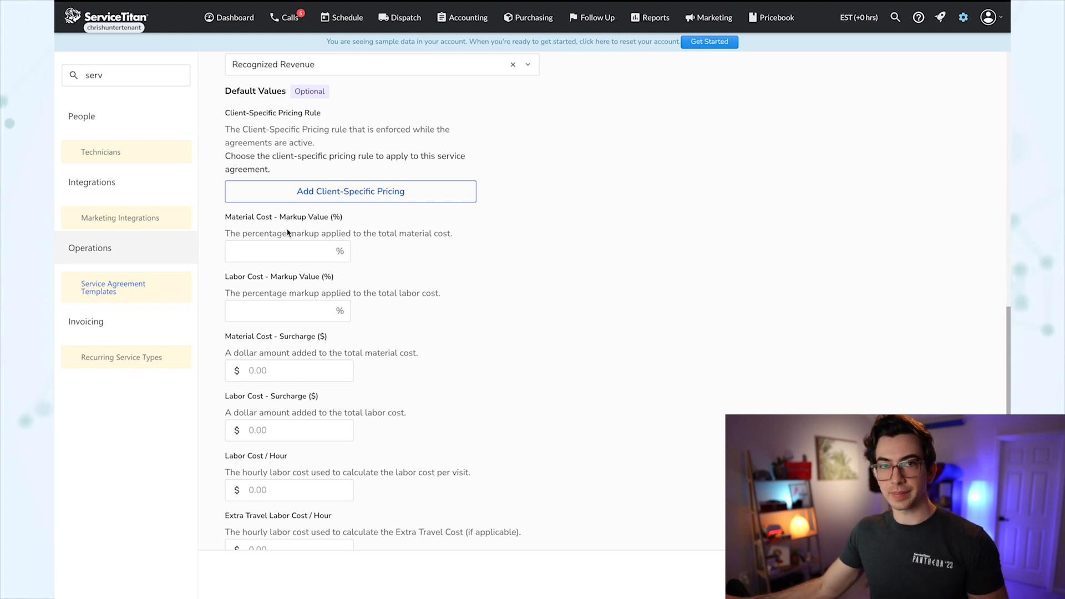
scroll(454, 317, "down", 3)
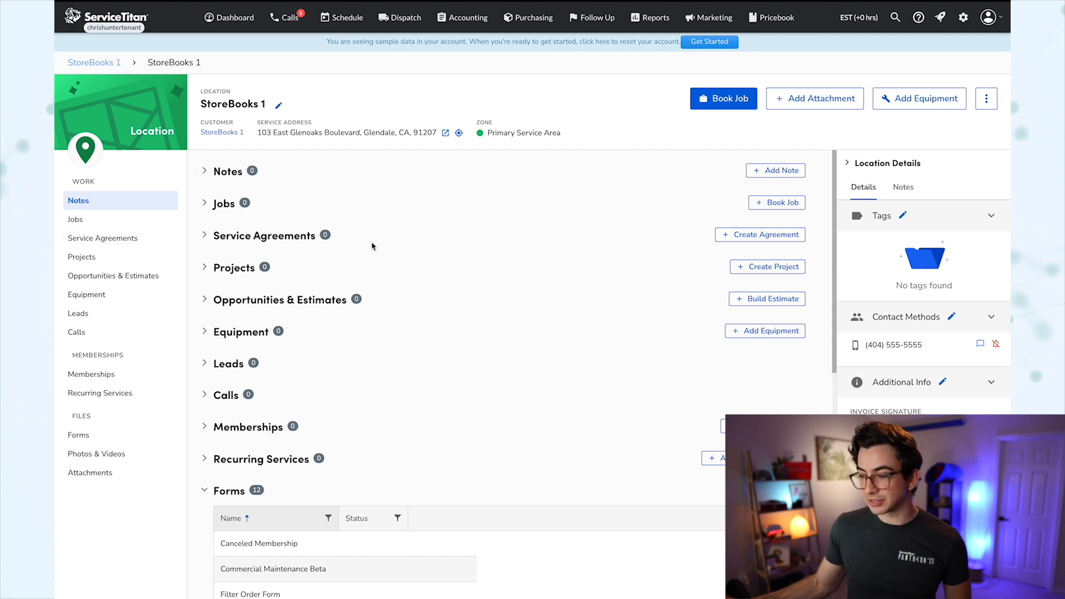
Create a service agreement at the StoreBooks 1 location named "StoreBooks Cafe & BookStore Agreement", using Deferred Revenue Template and business unit HVAC - Maintenance.
left_click(761, 235)
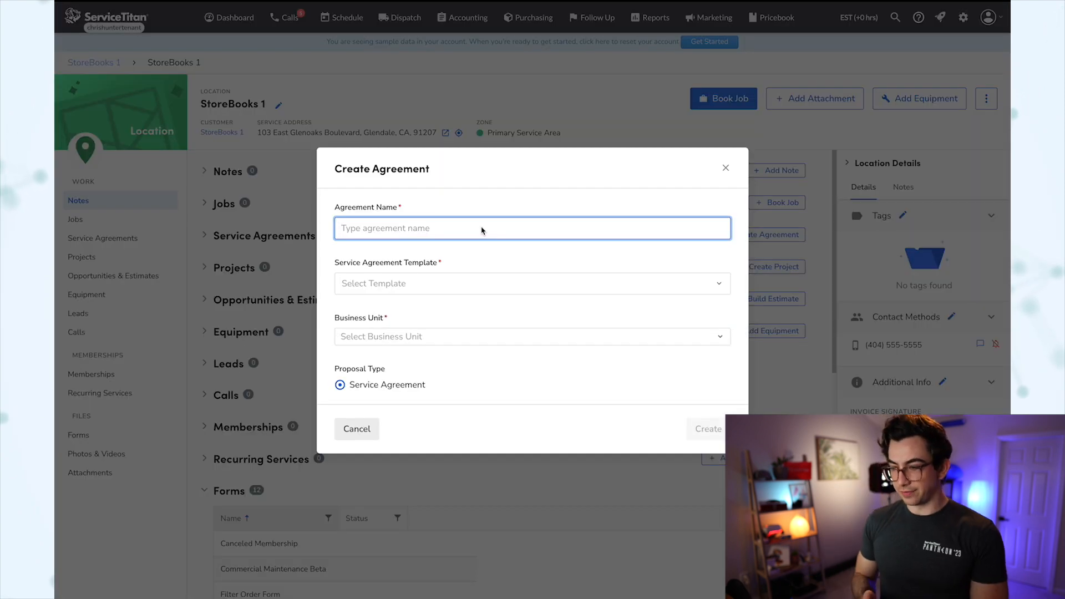
type("StoreBooks Cafe & BookStore Agreement")
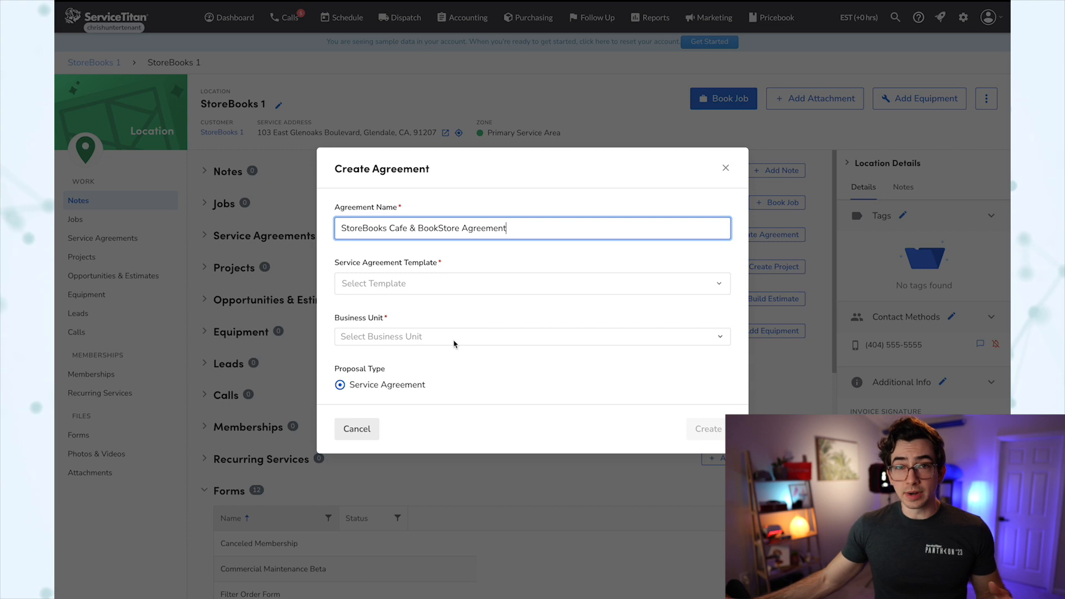
left_click(477, 285)
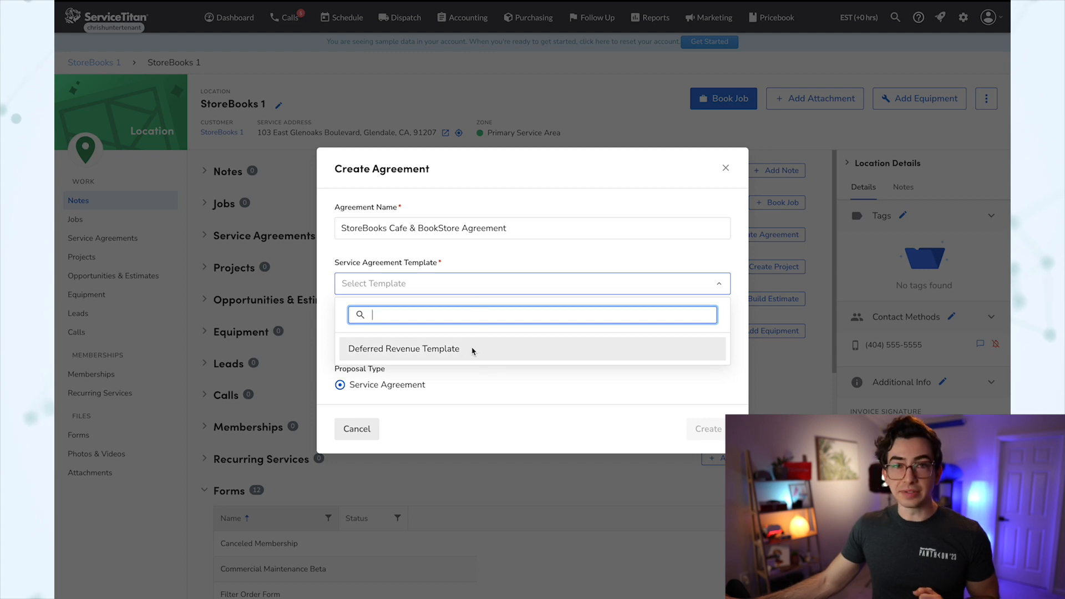
left_click(454, 350)
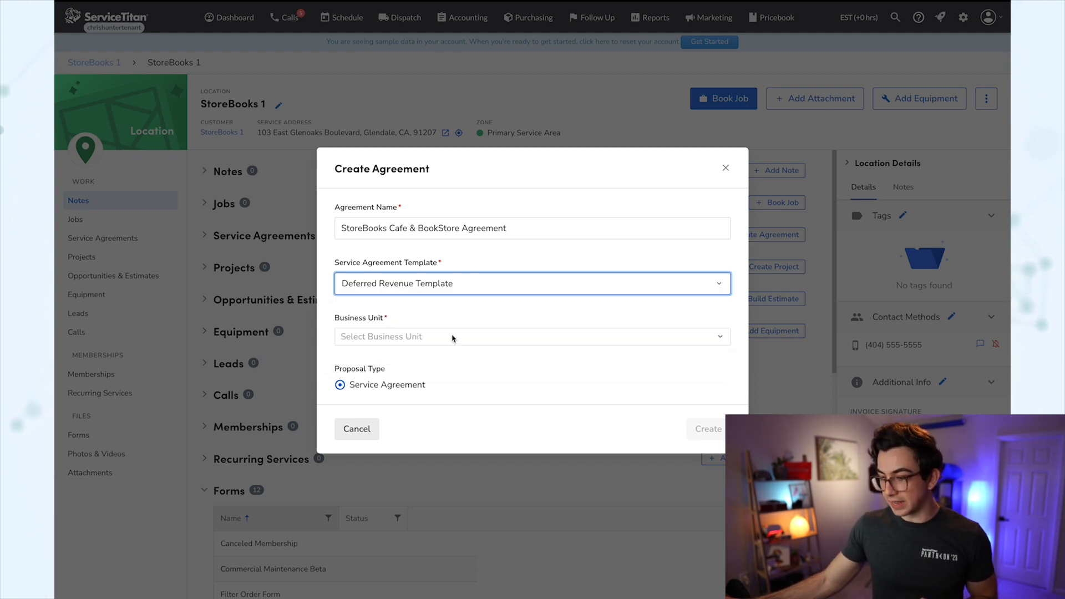
left_click(453, 337)
left_click(468, 324)
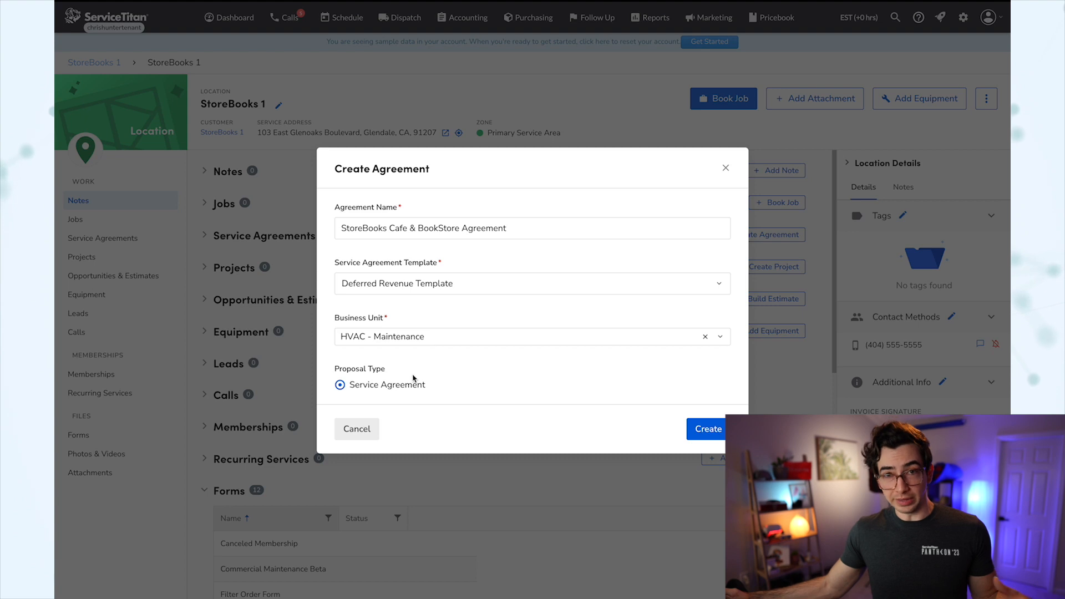
left_click(696, 431)
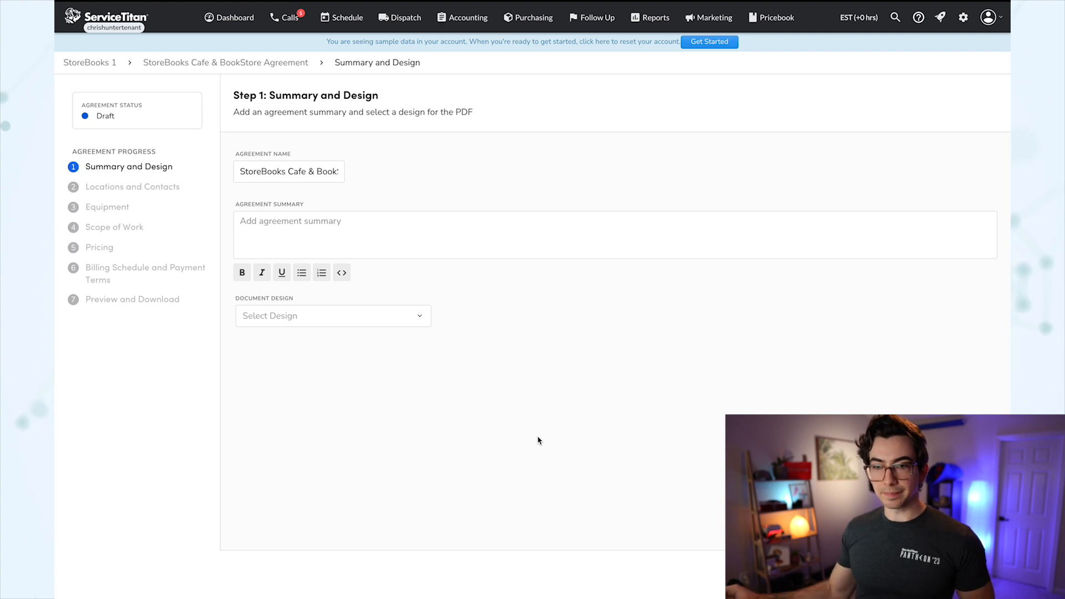
Enter the summary "Quarterly filter changes & inspections on all rooftop units, plus special agreement pricing on any repairs" and choose the Service Agreement - ST Default design.
left_click(270, 231)
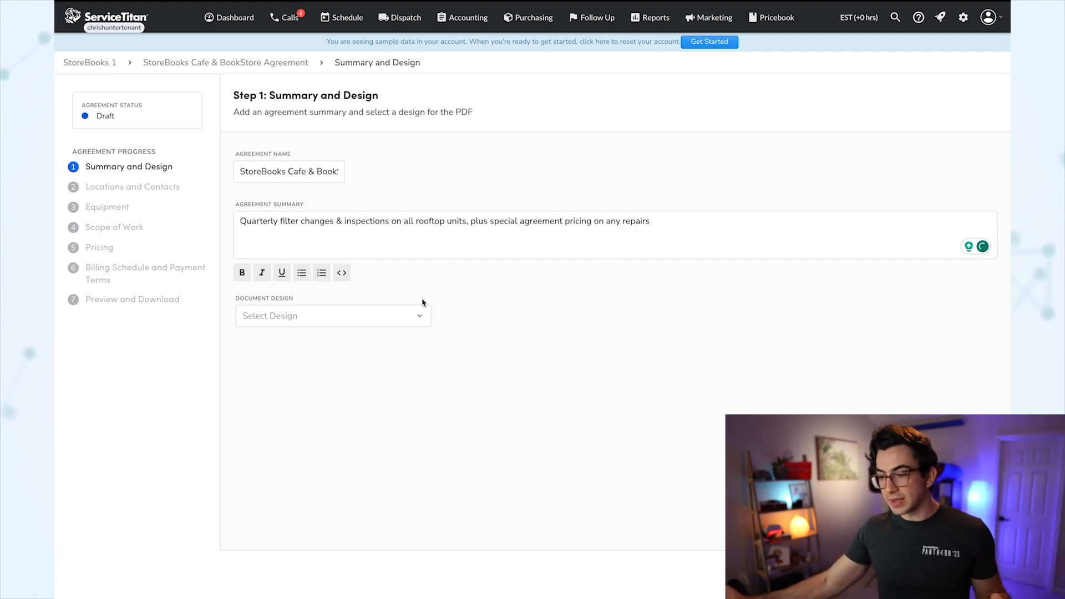
left_click(384, 317)
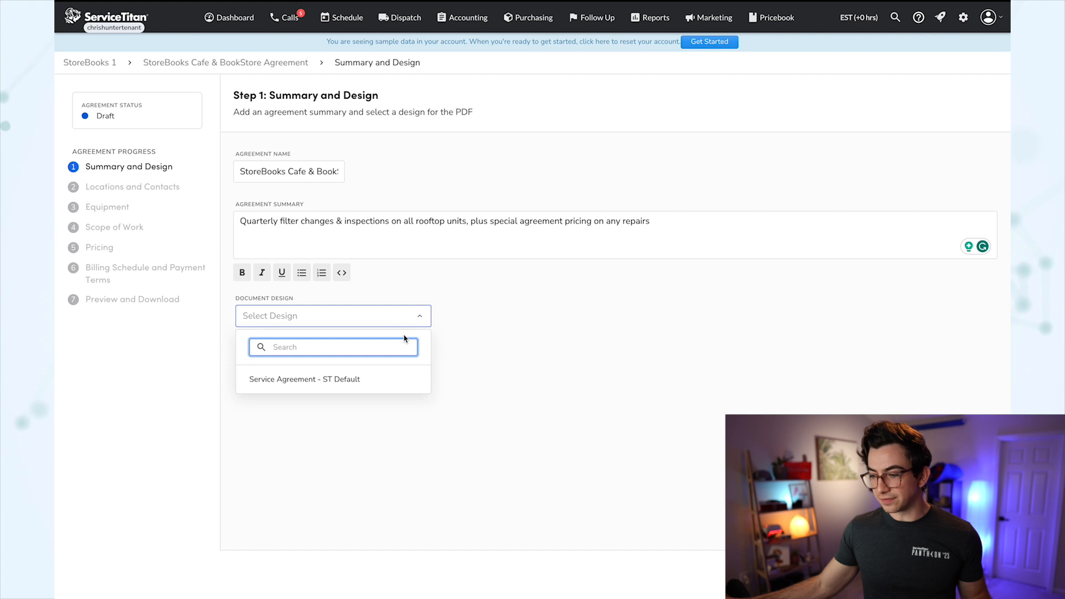
left_click(391, 388)
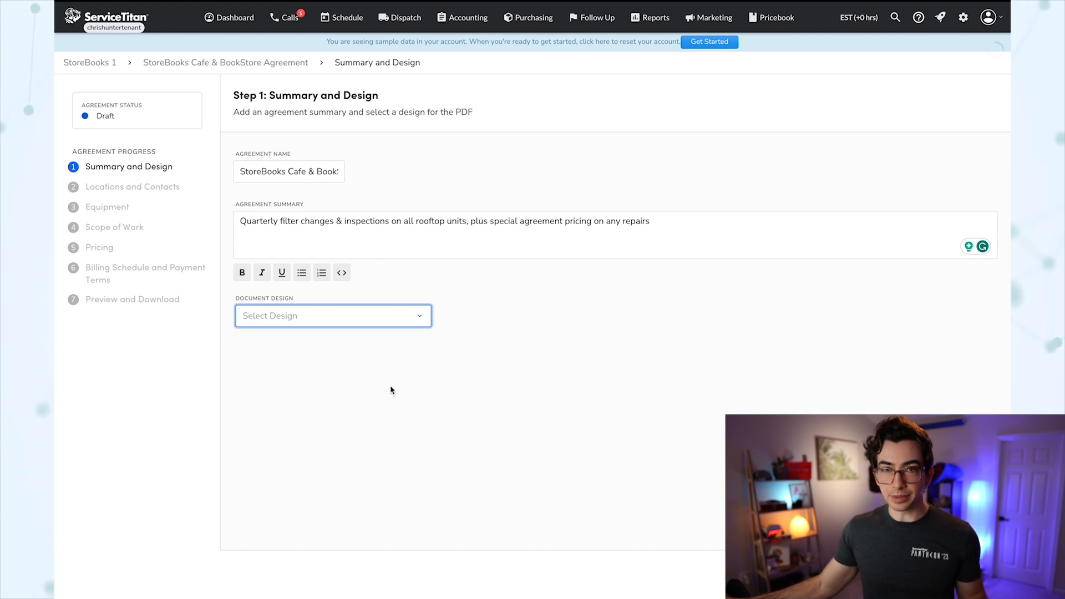
Try to create a new document template in the Document Templates settings, placing an image block in its design.
left_click(963, 17)
left_click(112, 82)
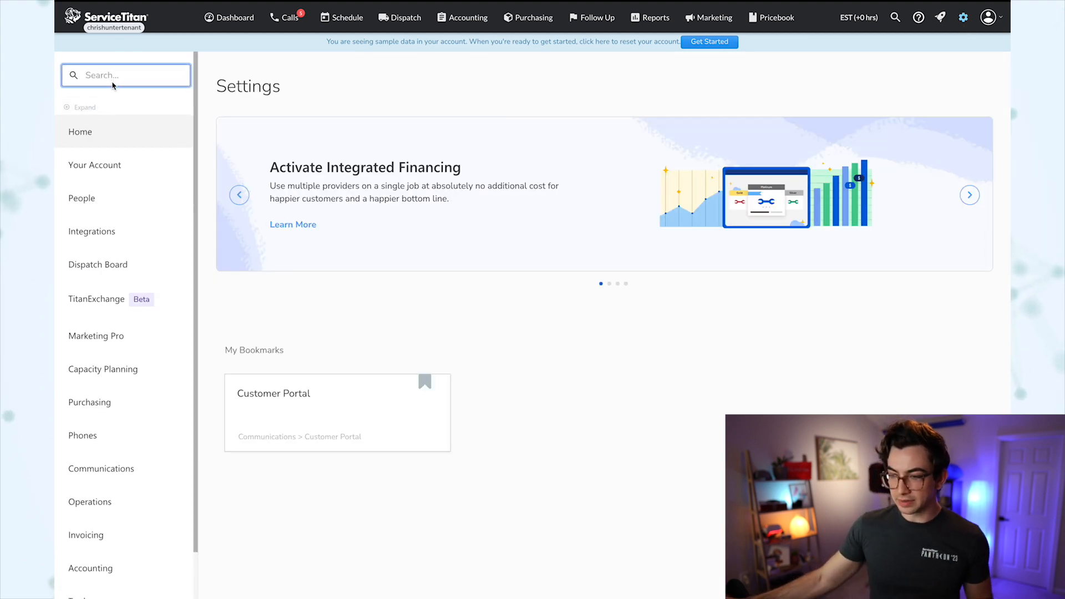
type("doc")
left_click(117, 152)
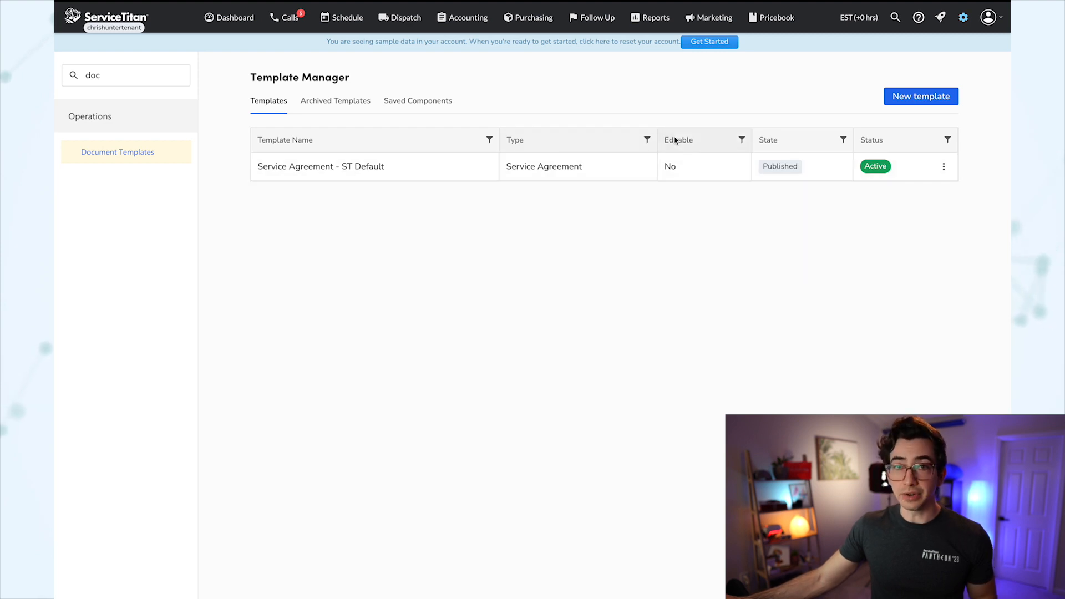
left_click(921, 96)
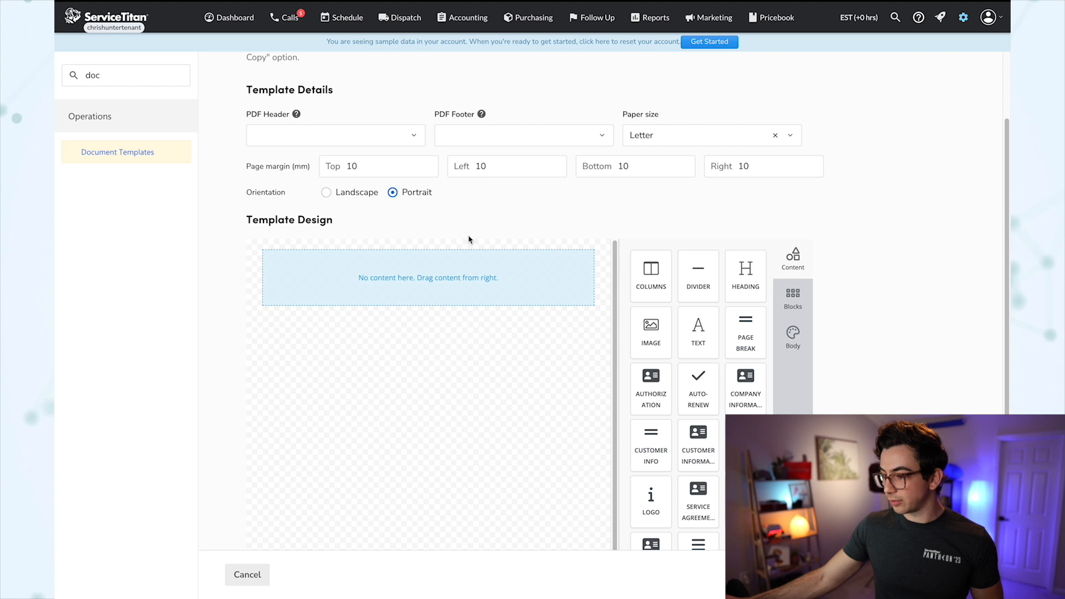
left_click_drag(652, 328, 299, 281)
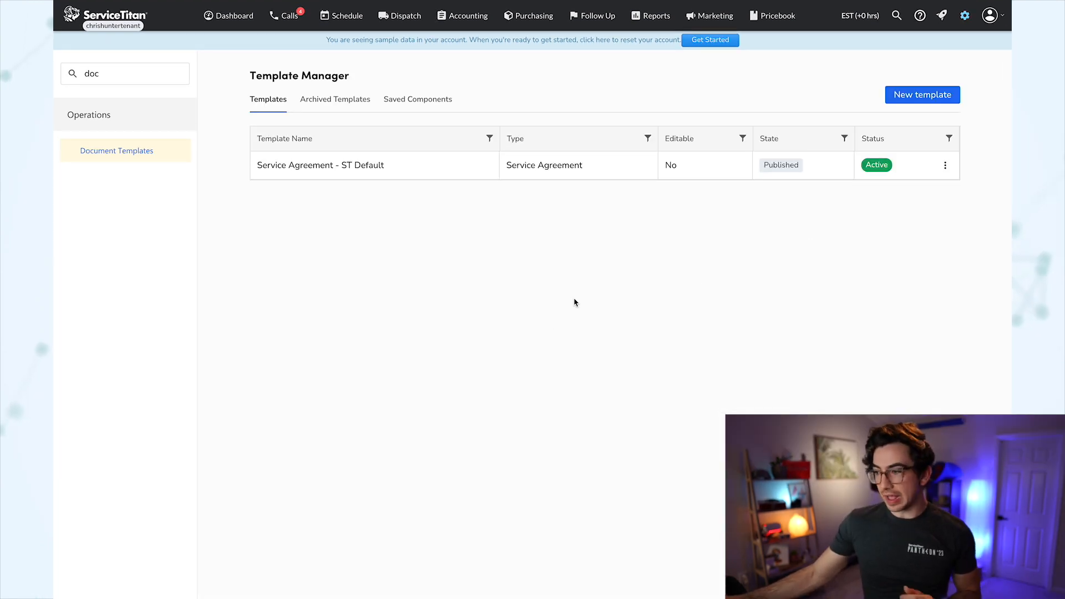
Make a copy of the Service Agreement - ST Default document template.
left_click(946, 166)
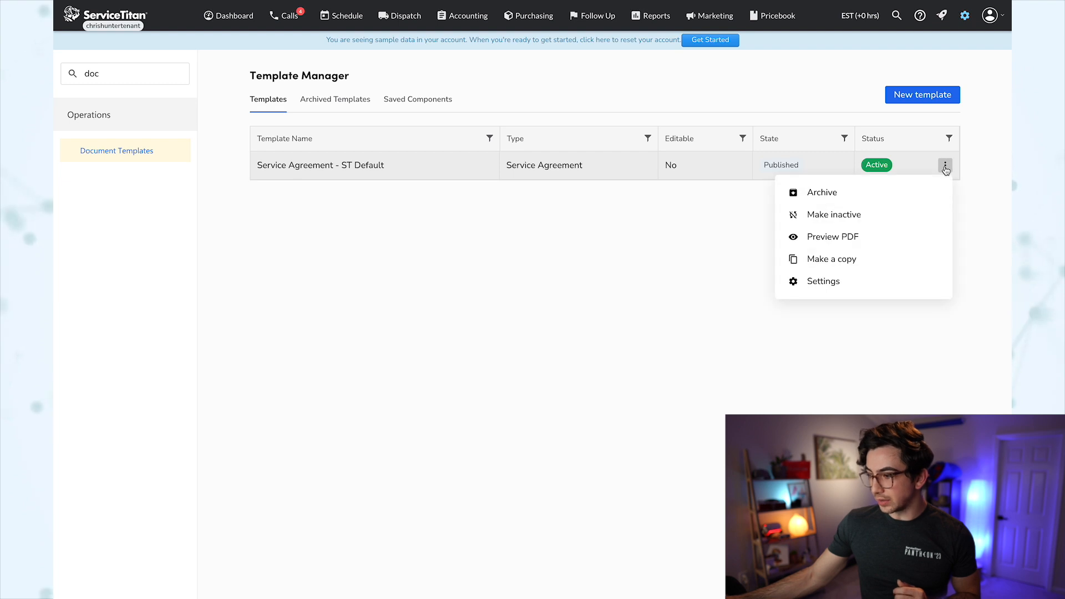
left_click(868, 266)
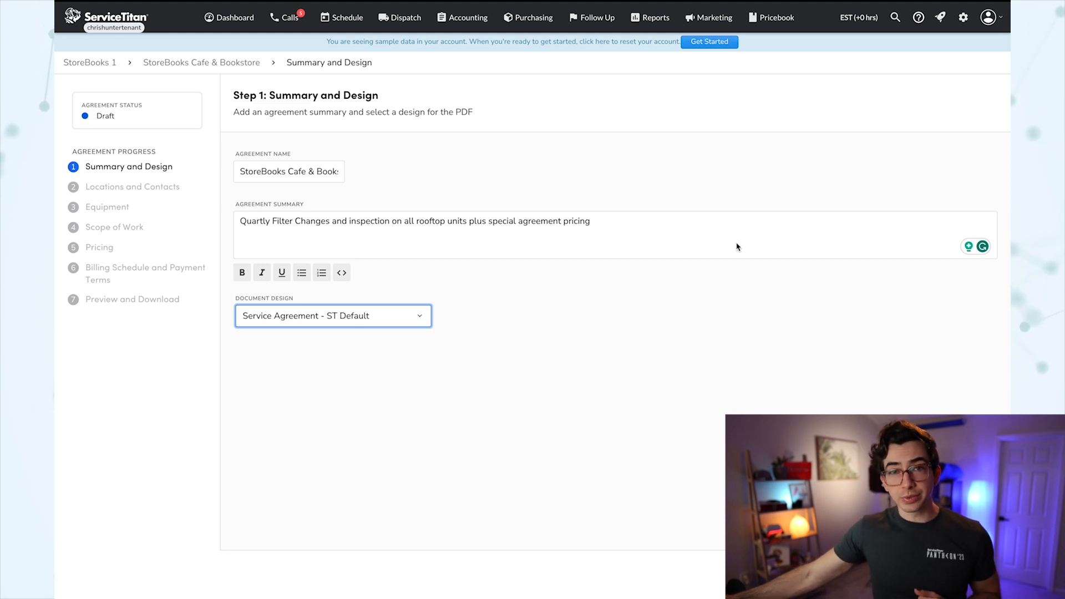
Finish the Summary and Design stage and add the existing StoreBooks 1 location to the agreement.
left_click(904, 573)
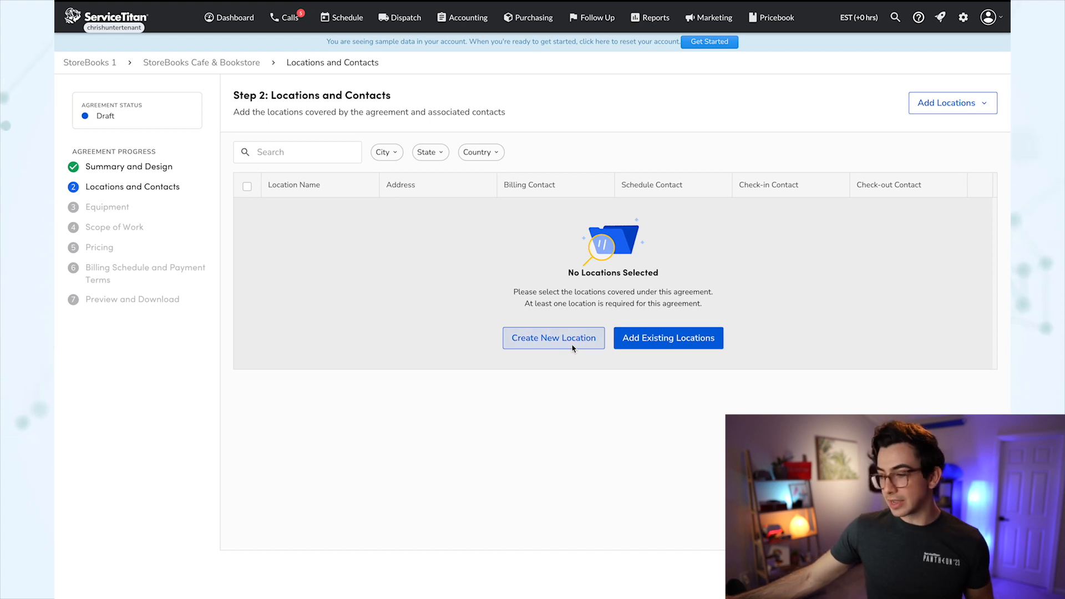
left_click(650, 345)
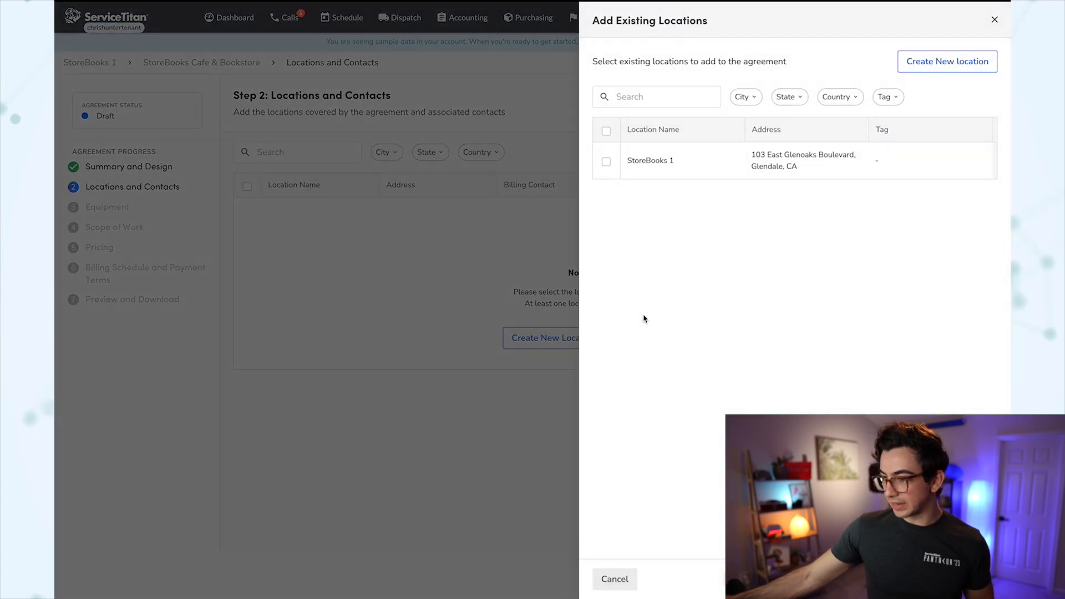
left_click(606, 161)
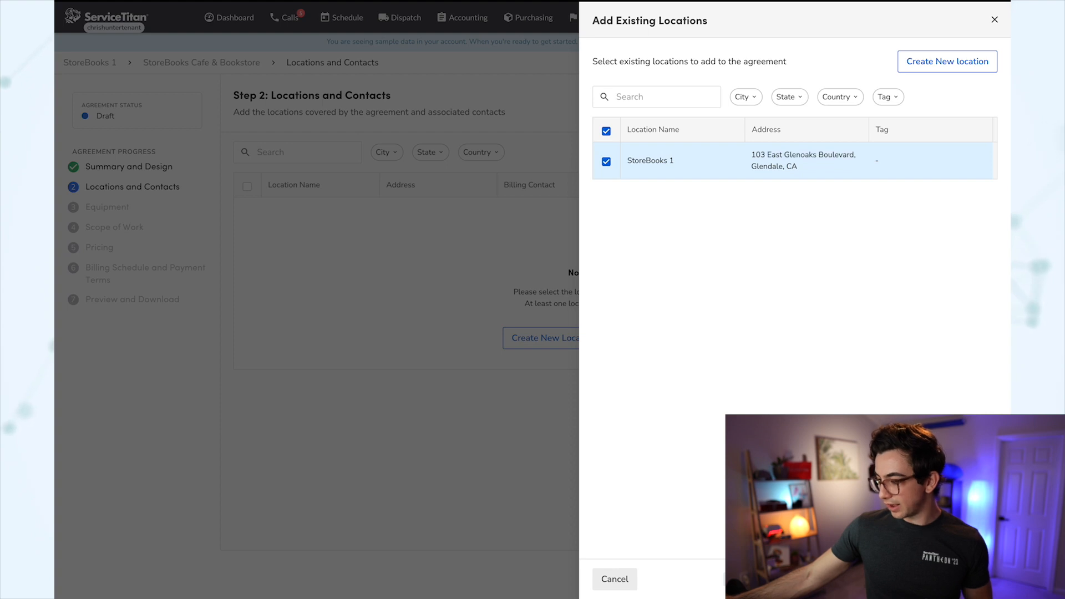
left_click(974, 579)
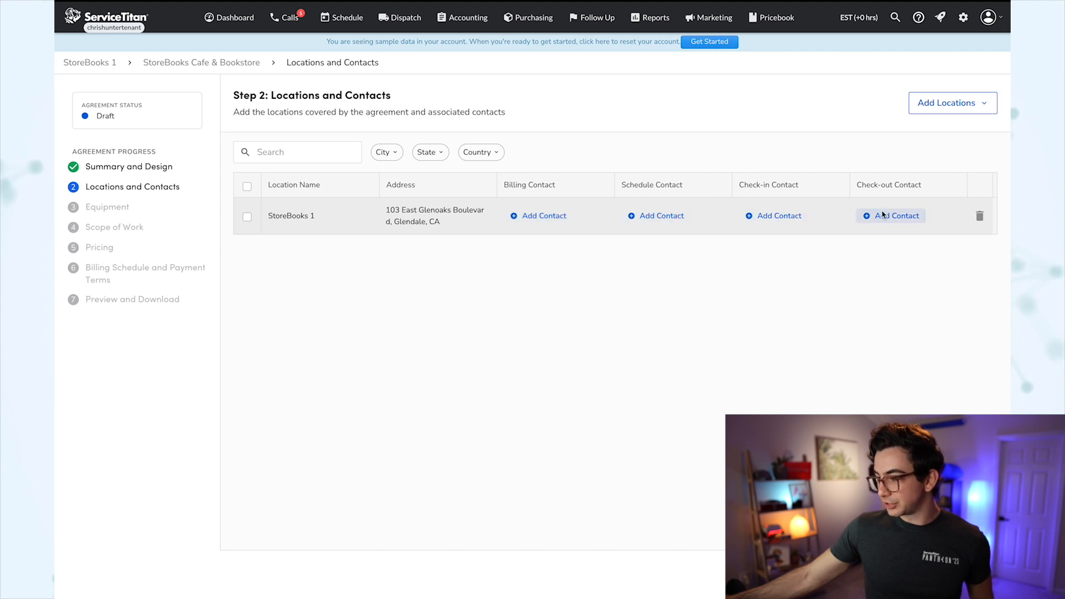
Assign the saved phone contact as StoreBooks 1's billing, schedule, check-in and check-out contact, and continue to Equipment.
left_click(541, 216)
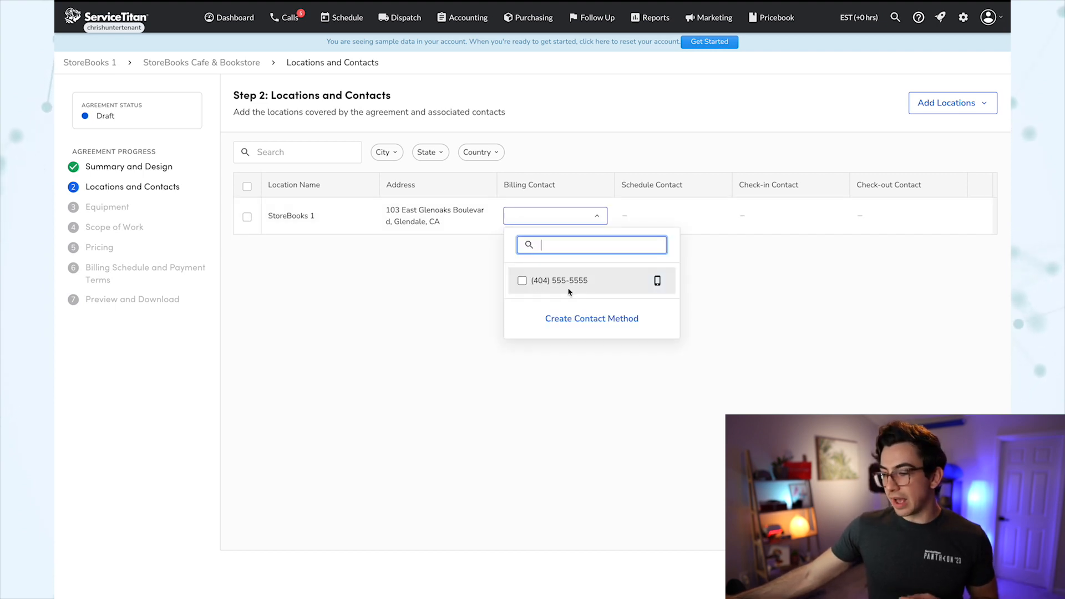
left_click(522, 280)
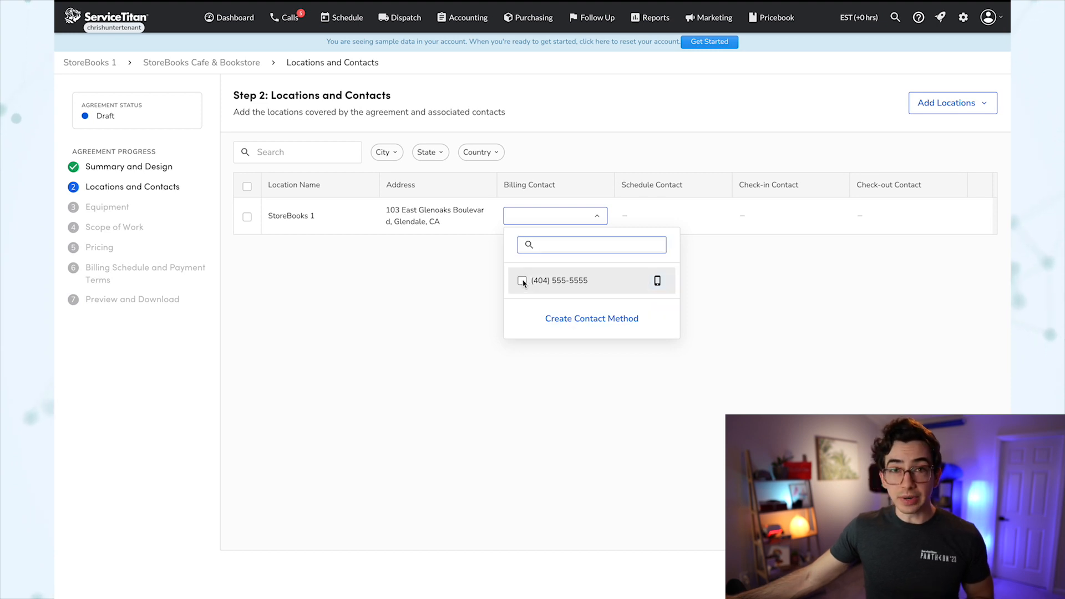
left_click(694, 256)
left_click(892, 216)
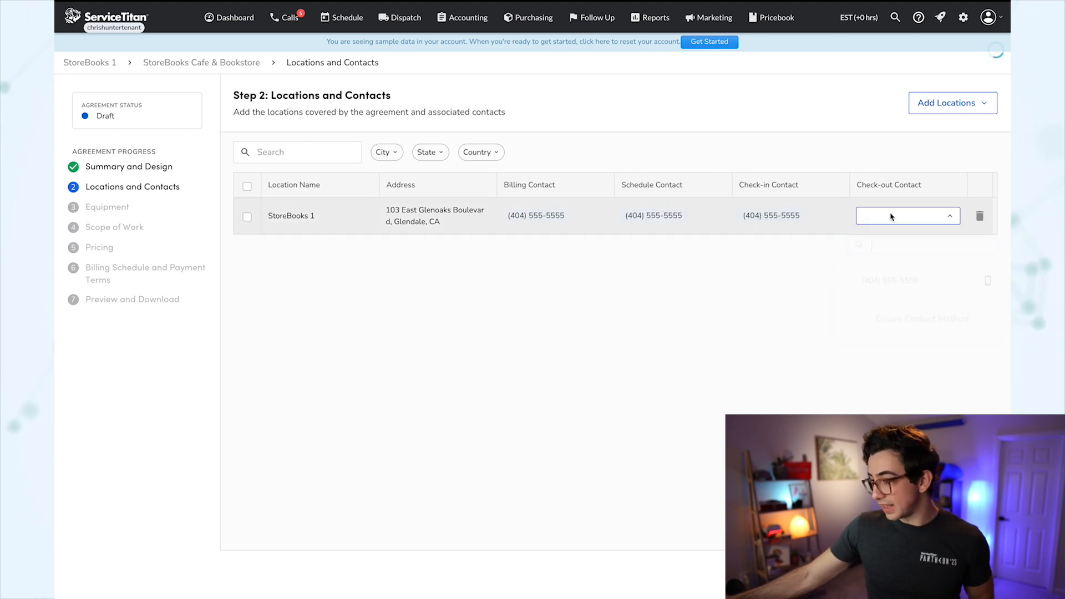
left_click(852, 282)
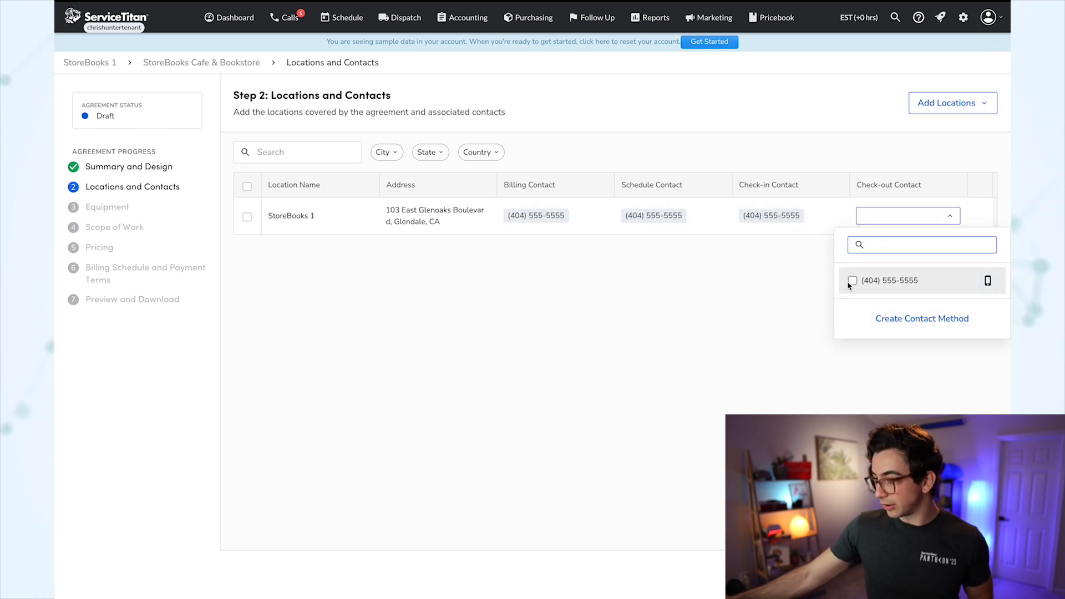
left_click(699, 312)
left_click(978, 574)
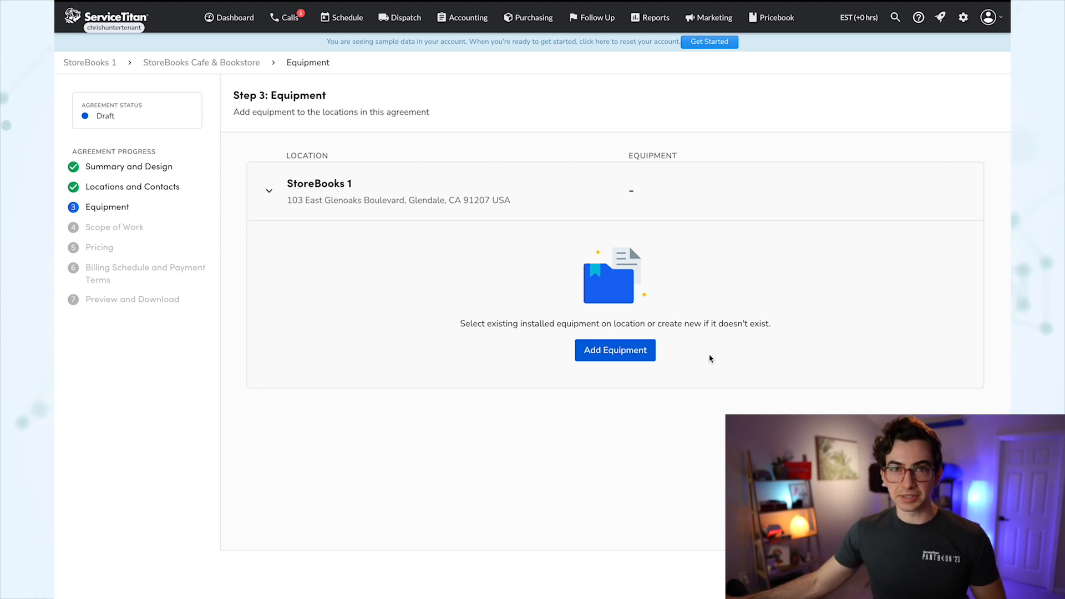
Add the installed Goodman A/C Condensor to StoreBooks 1's agreement equipment and continue to Scope of Work.
left_click(616, 353)
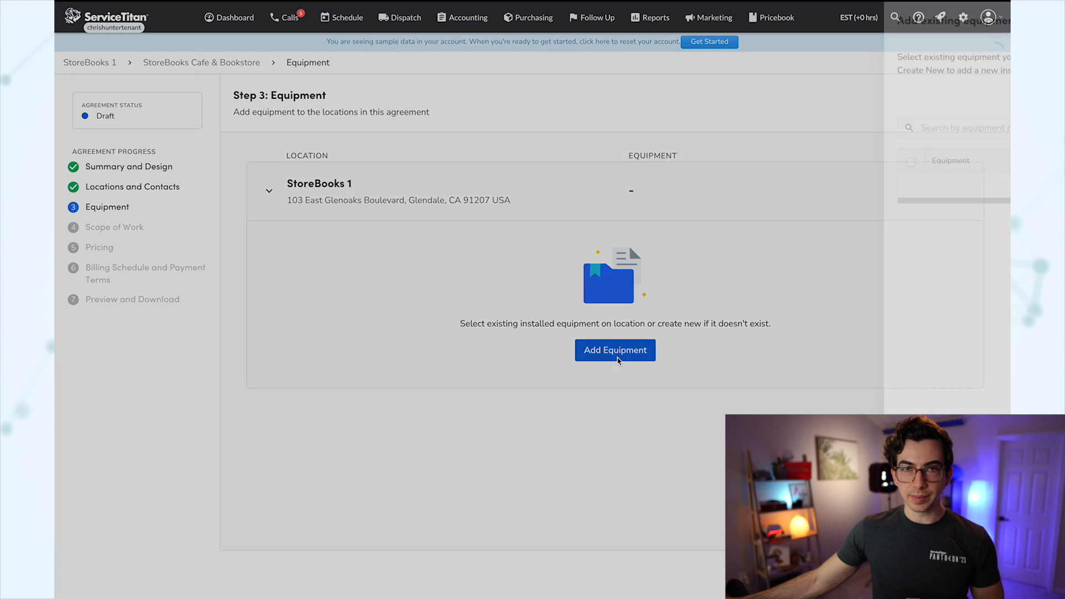
left_click(766, 173)
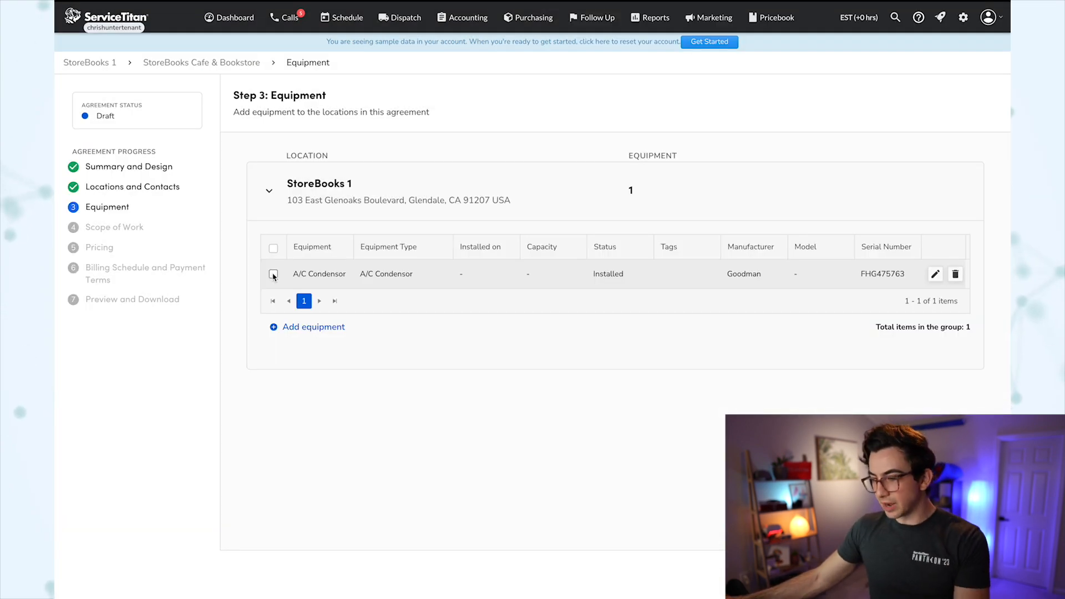
left_click(273, 274)
left_click(975, 575)
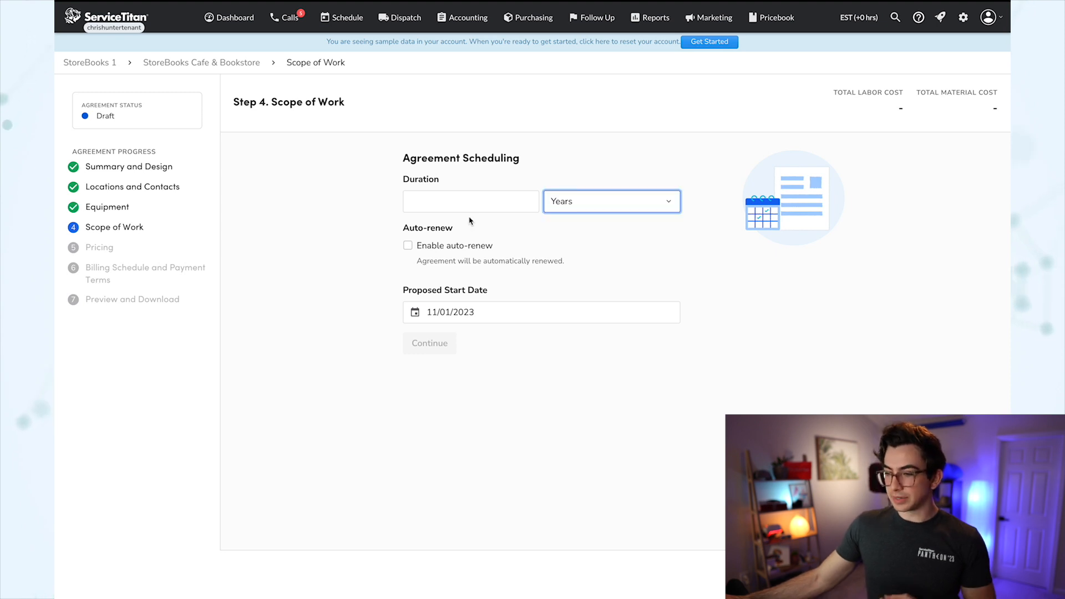
Set the agreement duration to 1 year, enable auto-renew and continue with the scheduling.
left_click(447, 209)
type("1")
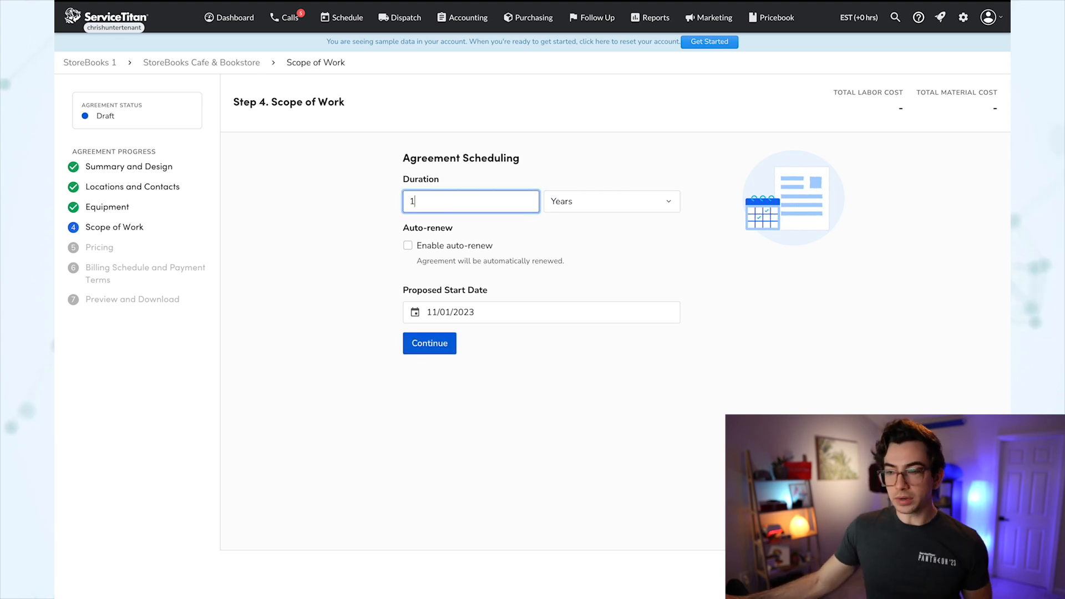
left_click(409, 245)
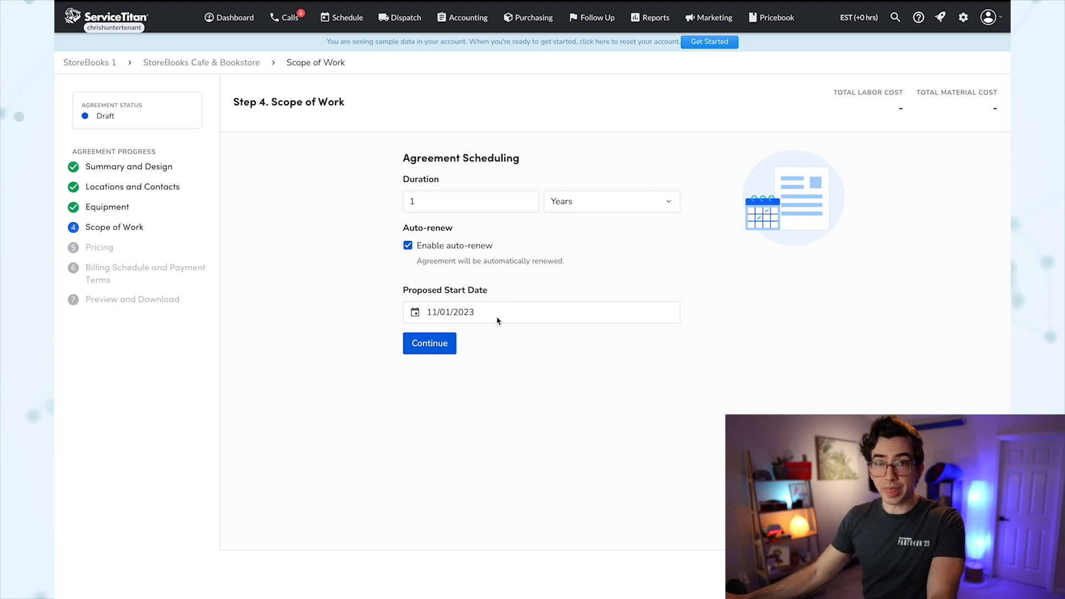
left_click(430, 344)
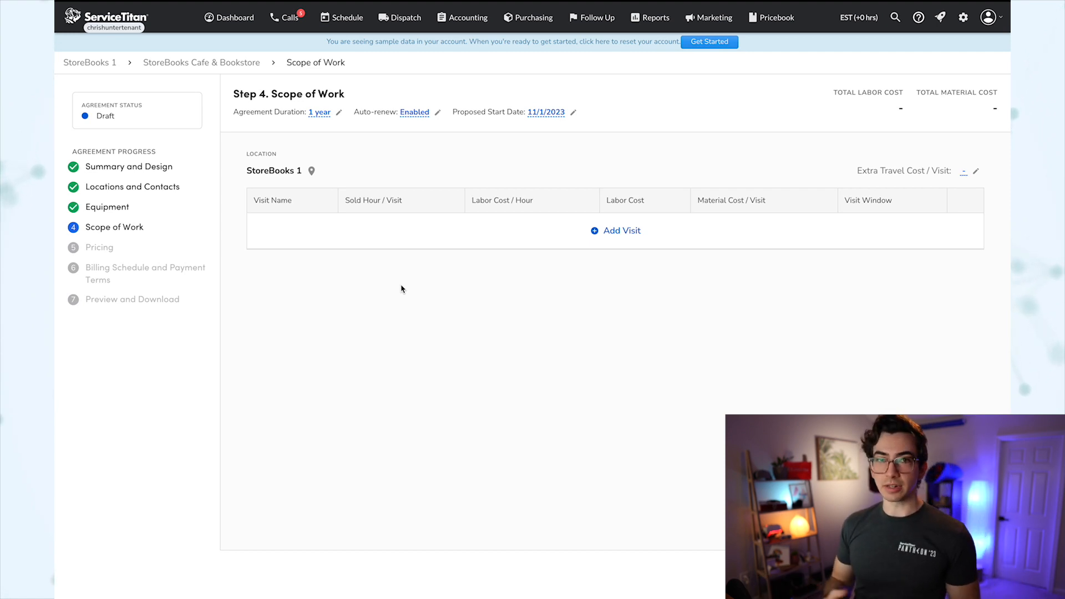
Add a visit named "Quarterly Filter Change & Inspection" with the window Nov 1 to Nov 30, 2023 and job type SA Quarterly Inspection.
left_click(622, 231)
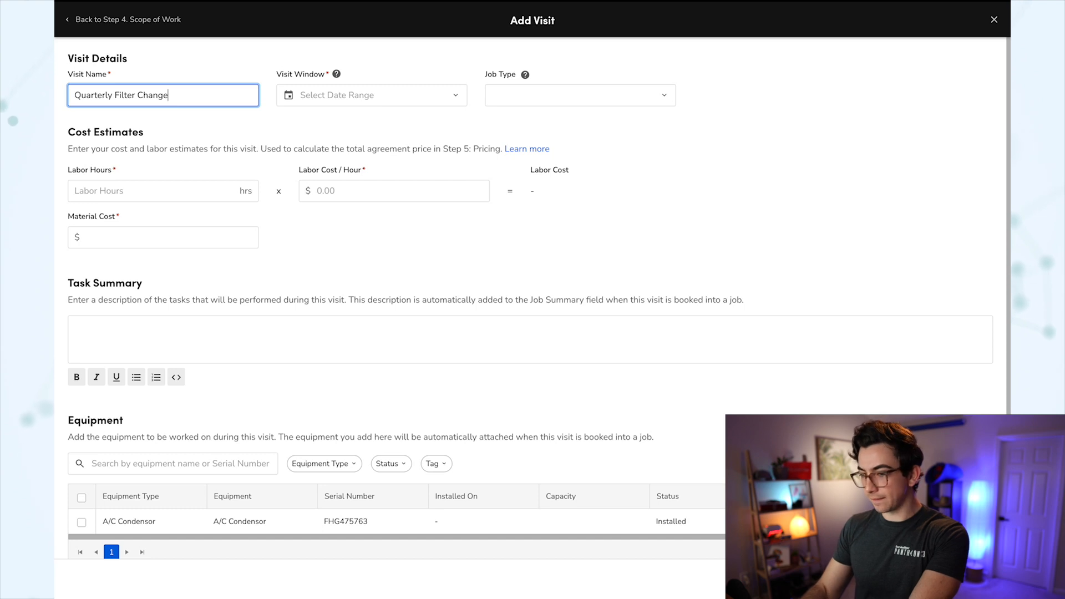
type("& Inspection")
left_click(420, 104)
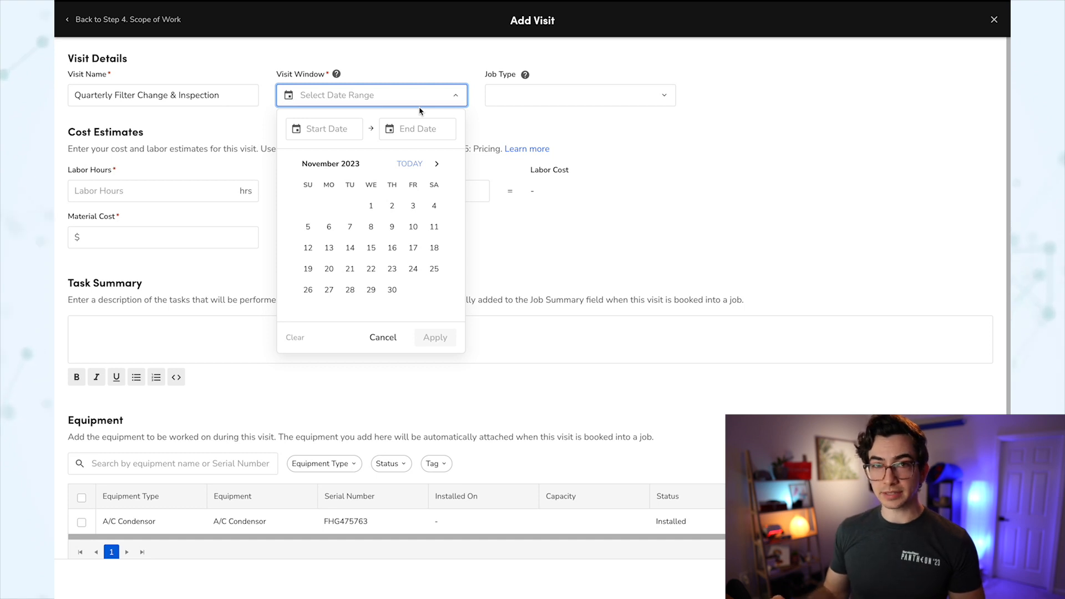
left_click(371, 206)
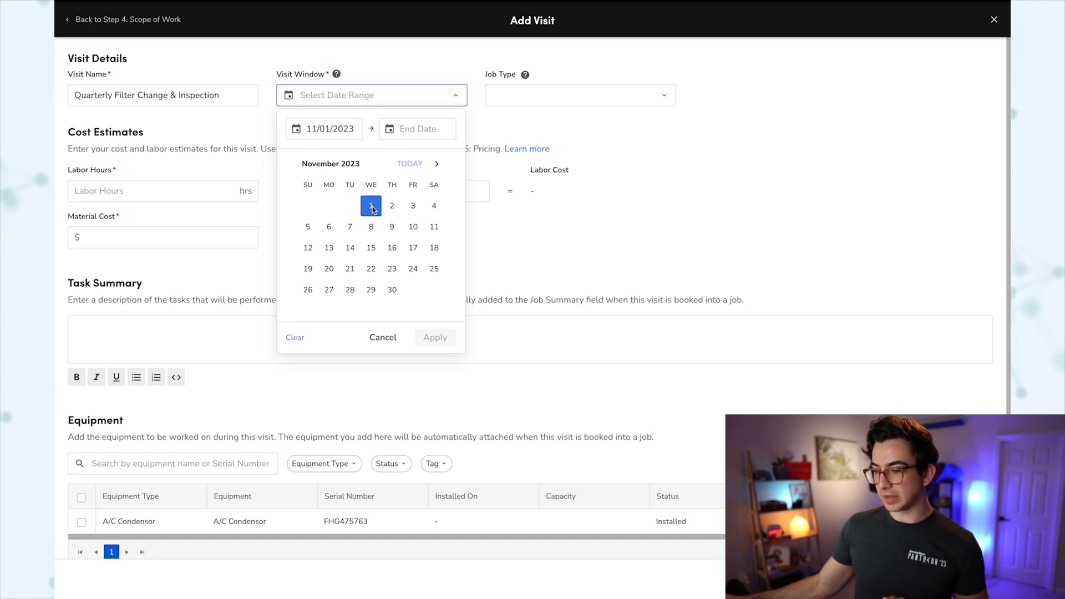
left_click(393, 290)
left_click(435, 337)
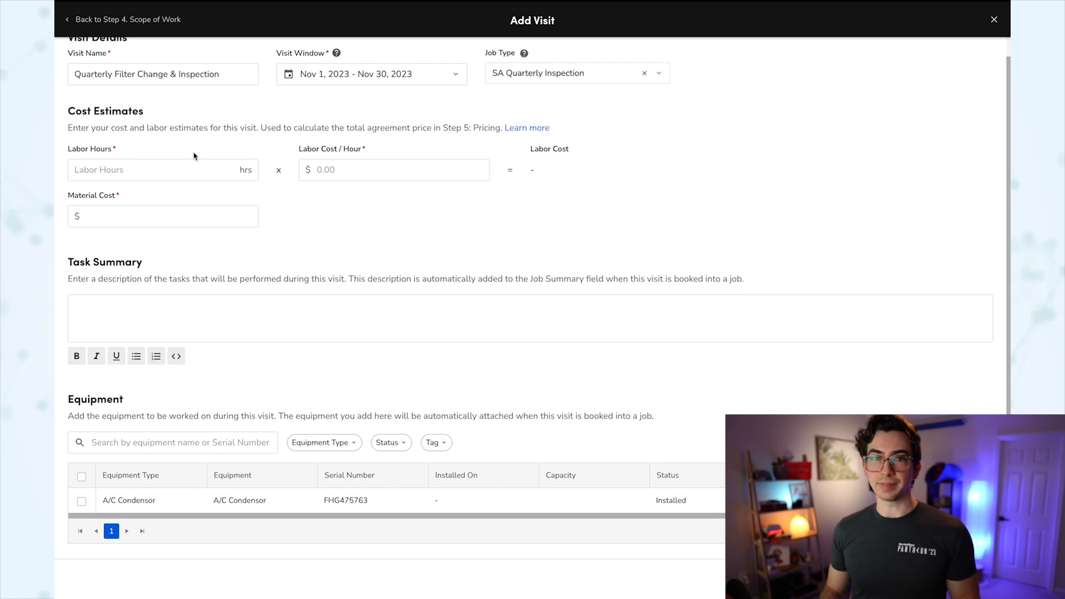
Estimate the visit's costs at 16 labor hours, $150 labor cost per hour and $650 material cost.
left_click(162, 169)
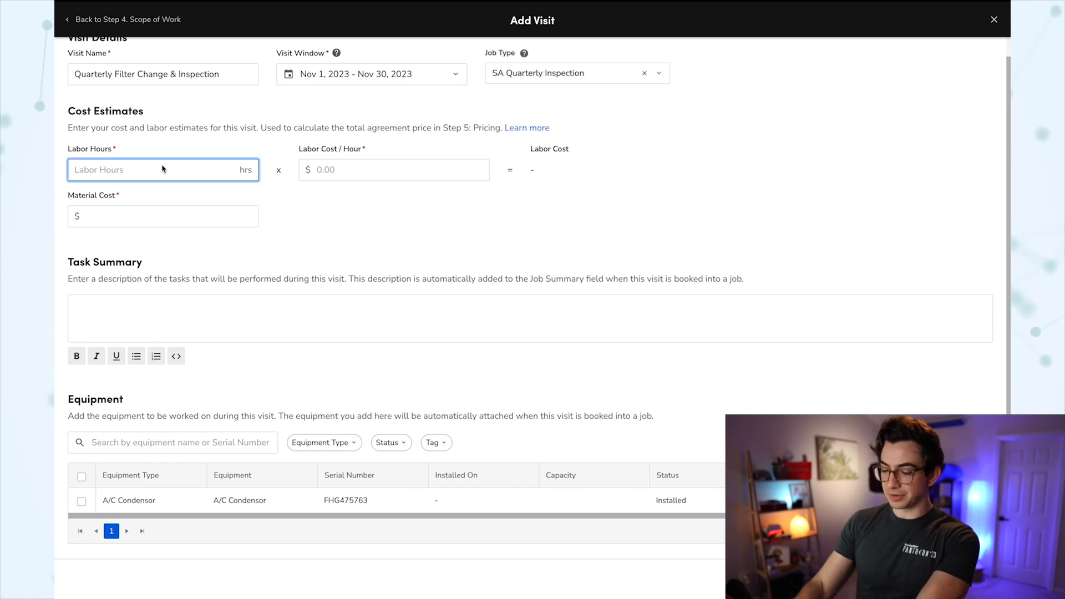
type("16")
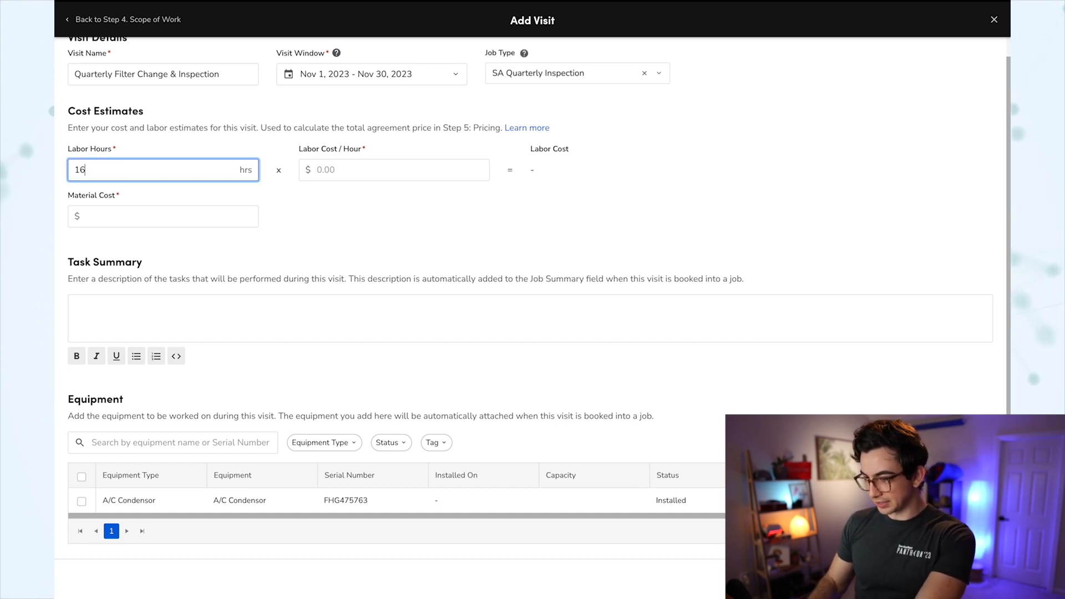
left_click(407, 172)
type("150")
left_click(178, 216)
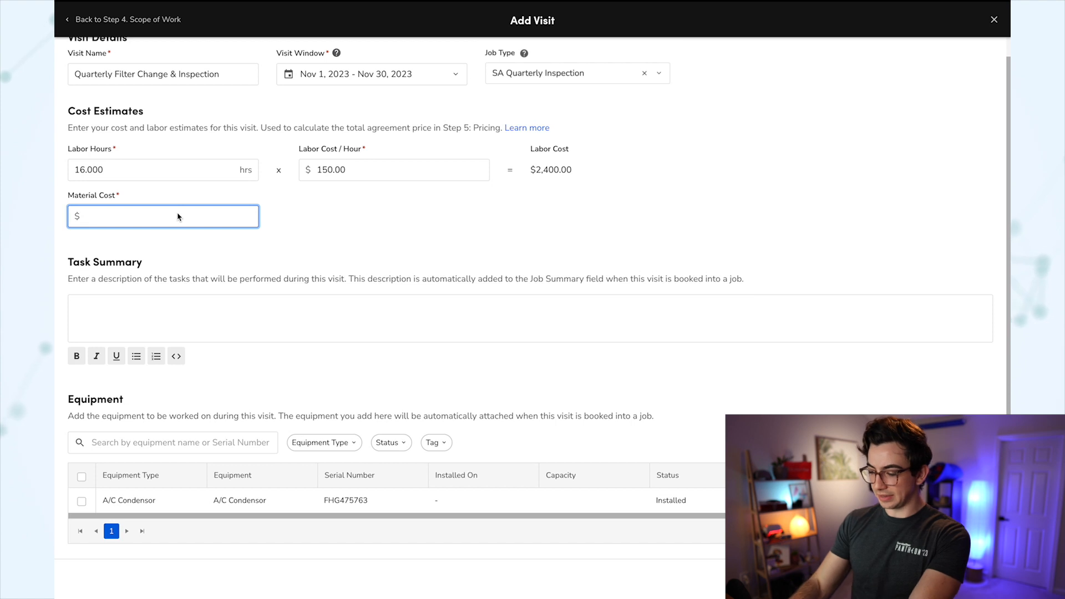
type("650")
left_click(327, 190)
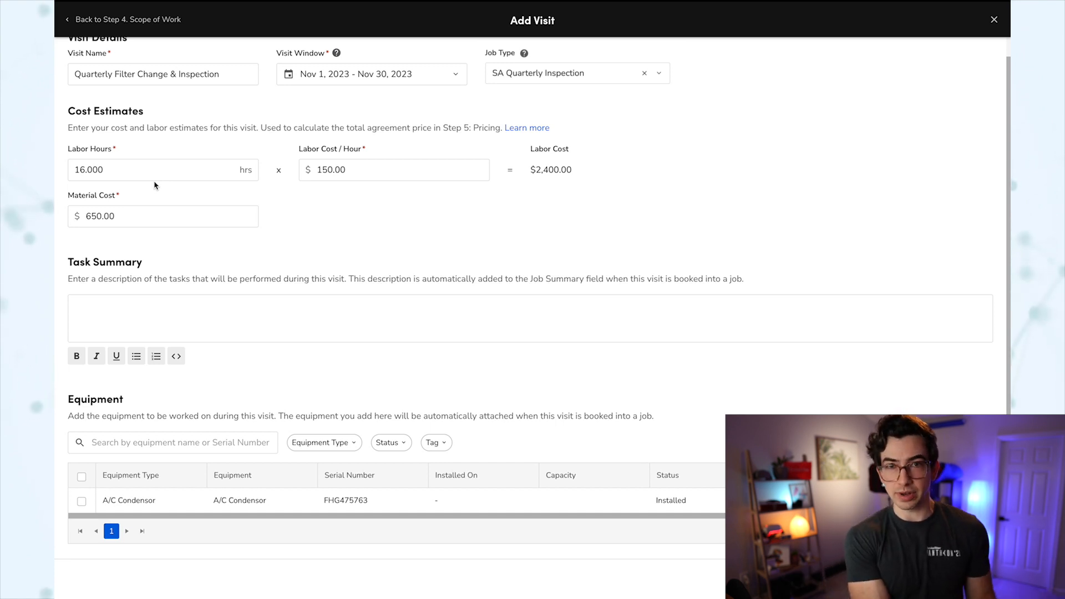
Enter the task summary "Changed Filters On all rooftop units and performed operational inspection" and select the A/C Condensor for the visit.
scroll(155, 185, "down", 1)
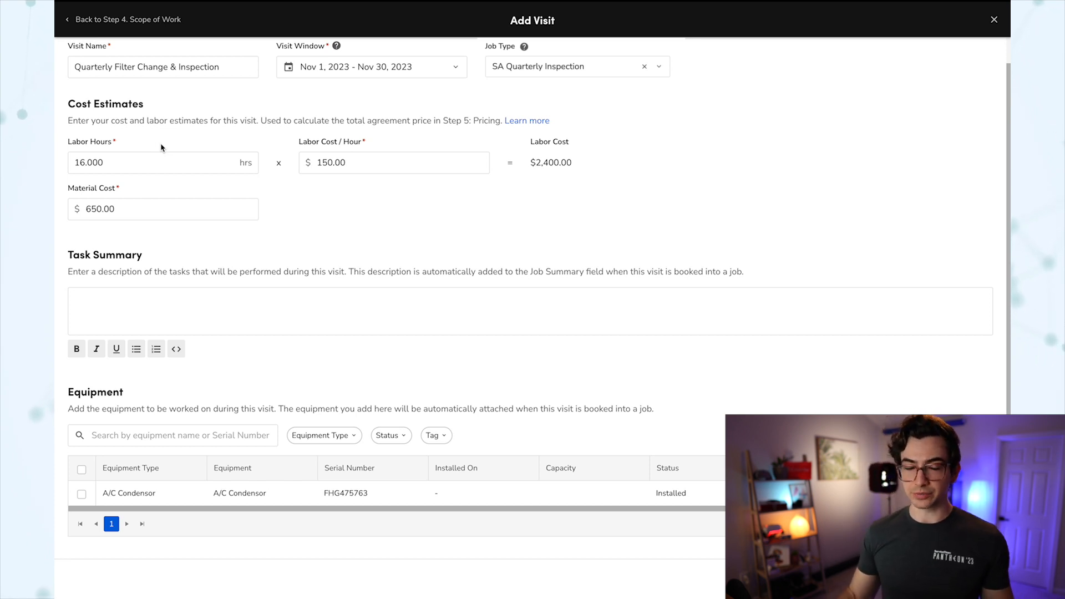
scroll(159, 167, "down", 1)
left_click(146, 293)
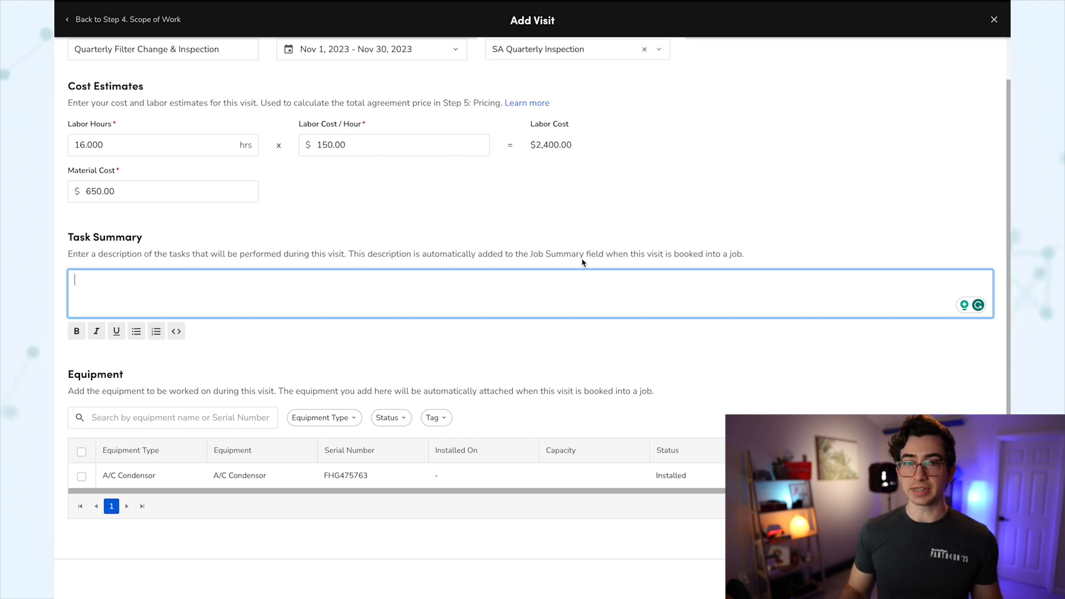
type("anged Filters On all rooftop units and performed operational inspection")
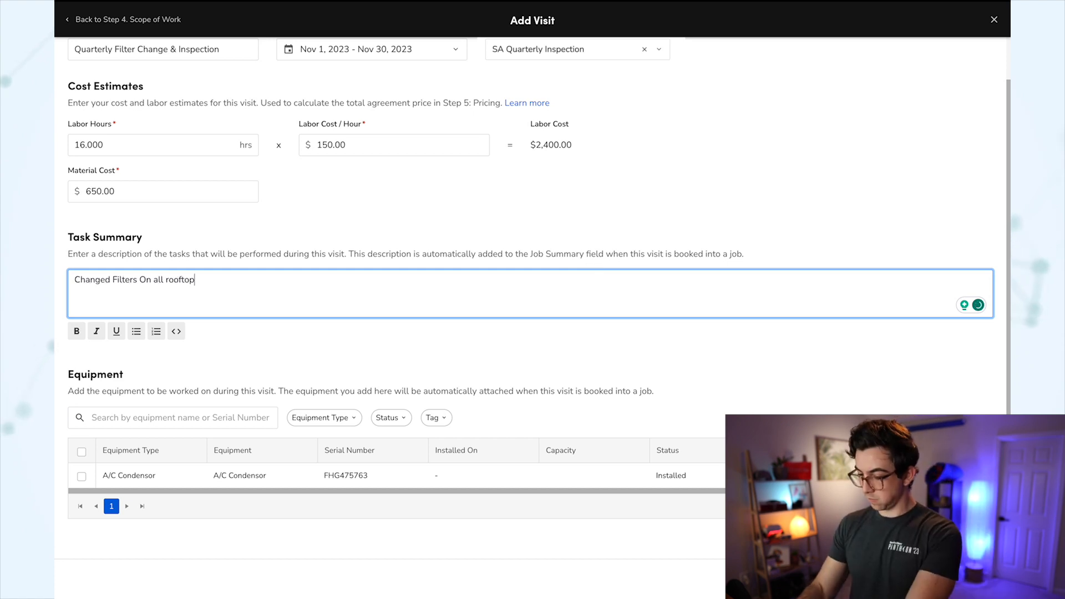
scroll(162, 416, "up", 1)
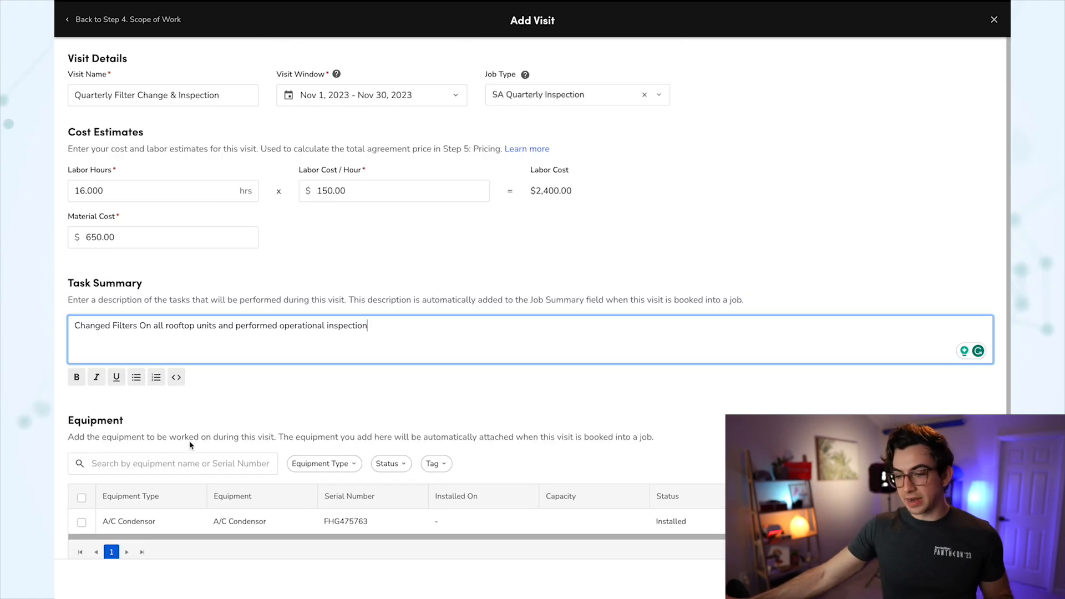
scroll(188, 447, "down", 1)
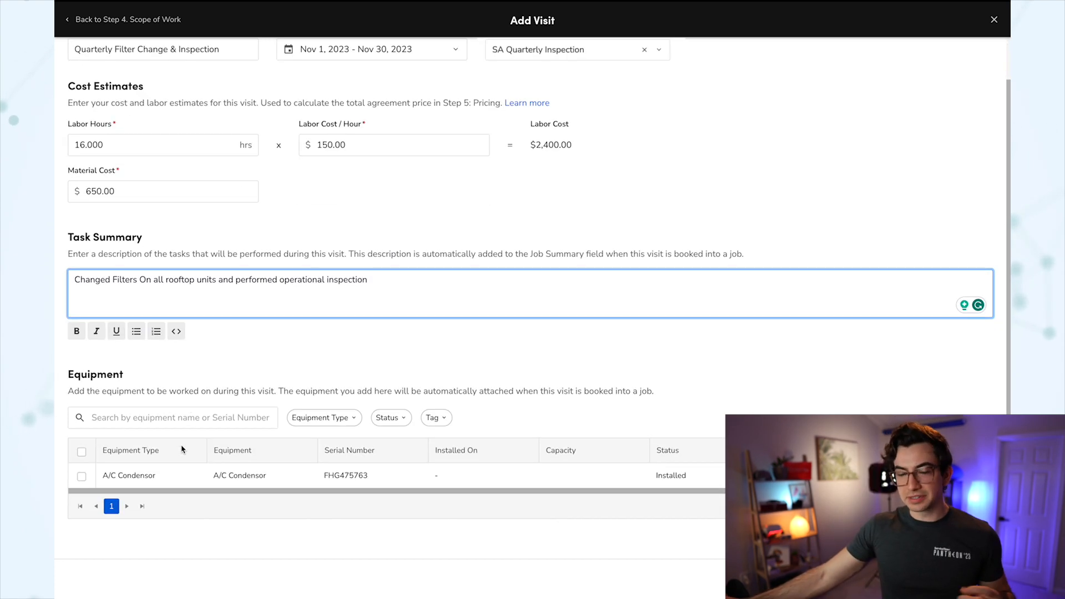
left_click(81, 476)
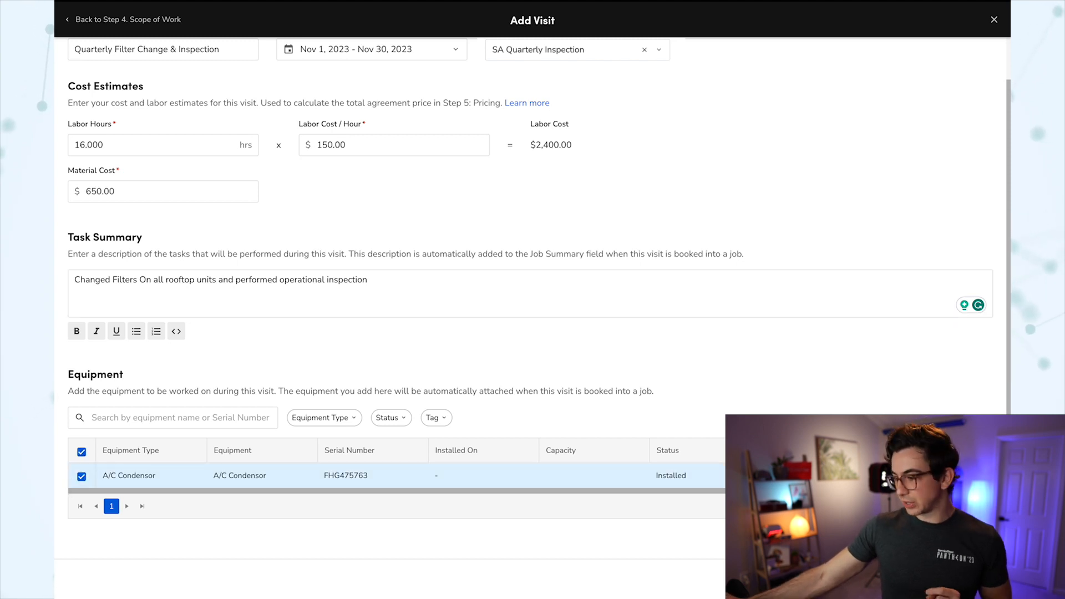
Save the visit and copy it to March 2024, June 2024 and September 2024.
left_click(979, 580)
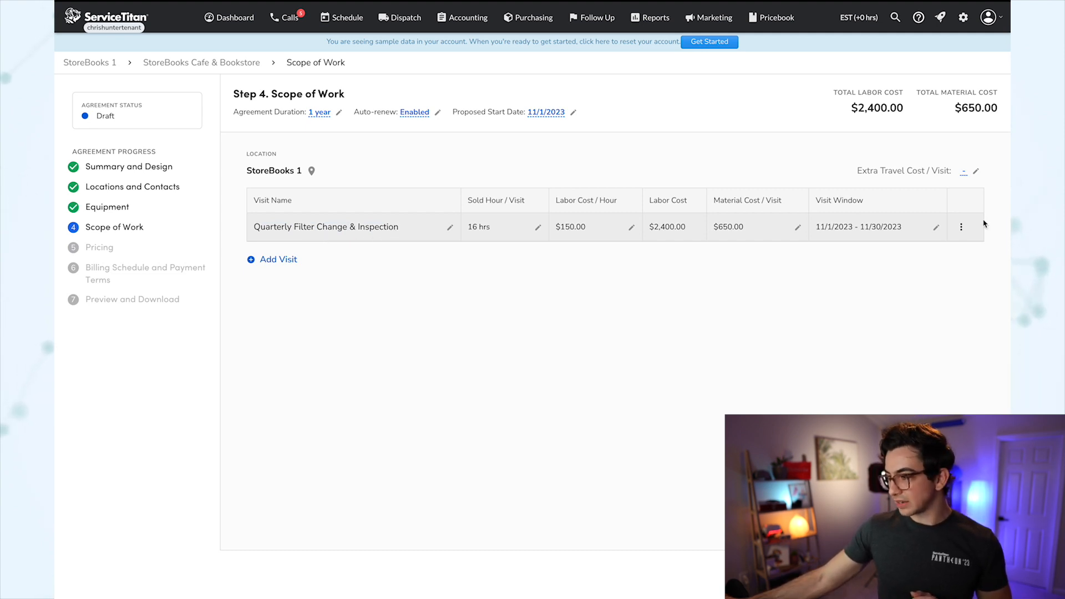
left_click(963, 231)
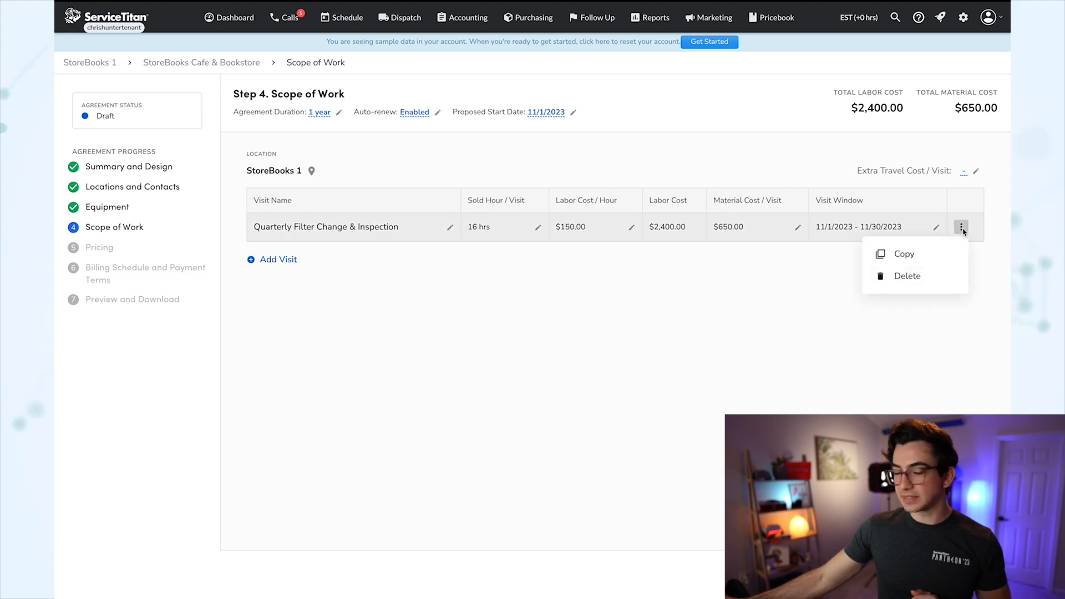
left_click(935, 253)
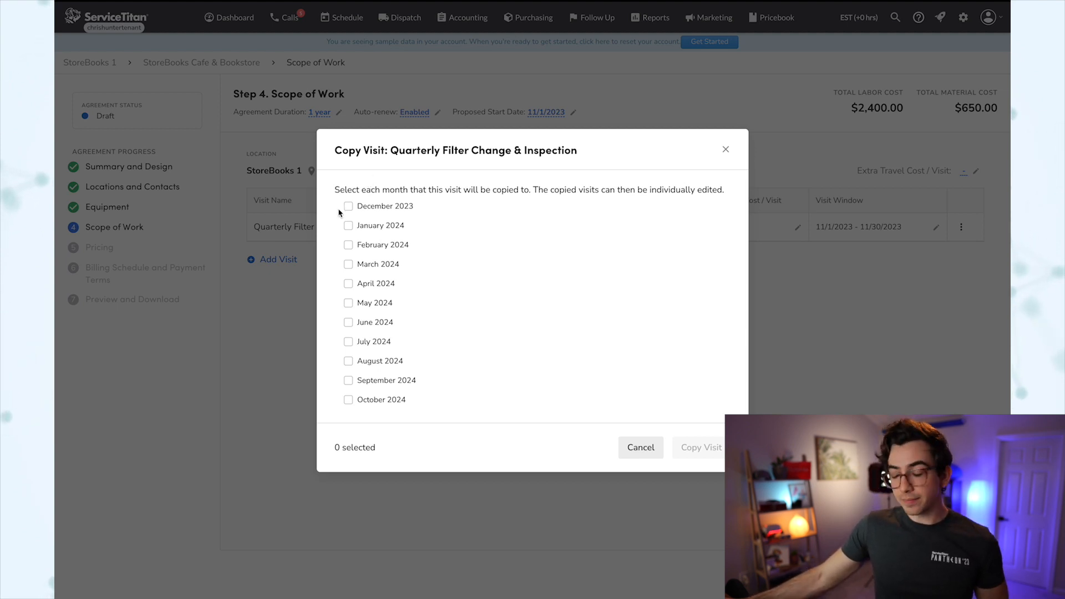
left_click(348, 265)
left_click(349, 322)
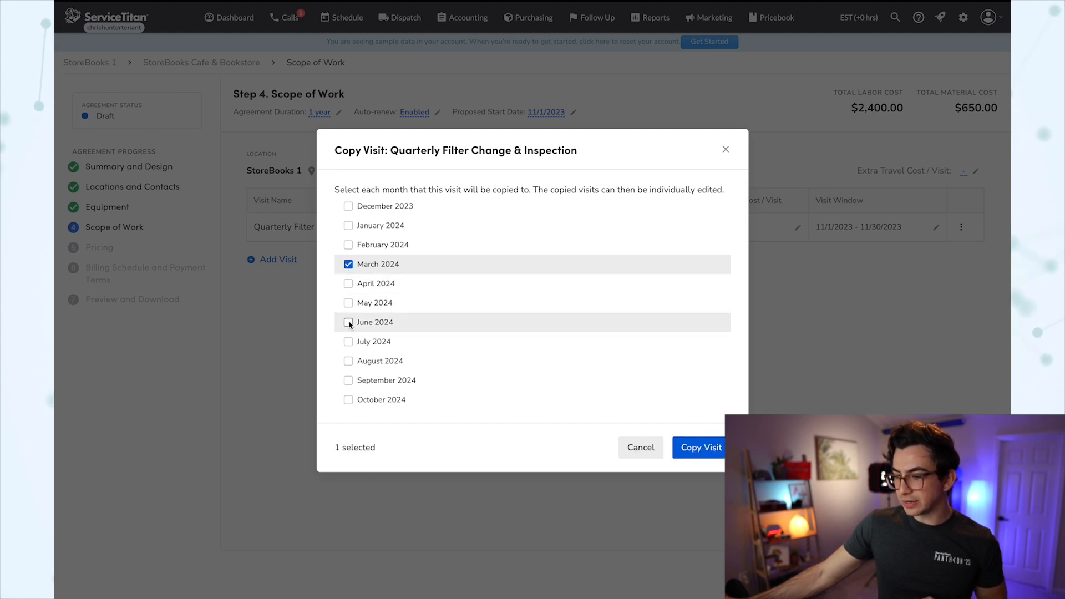
left_click(349, 381)
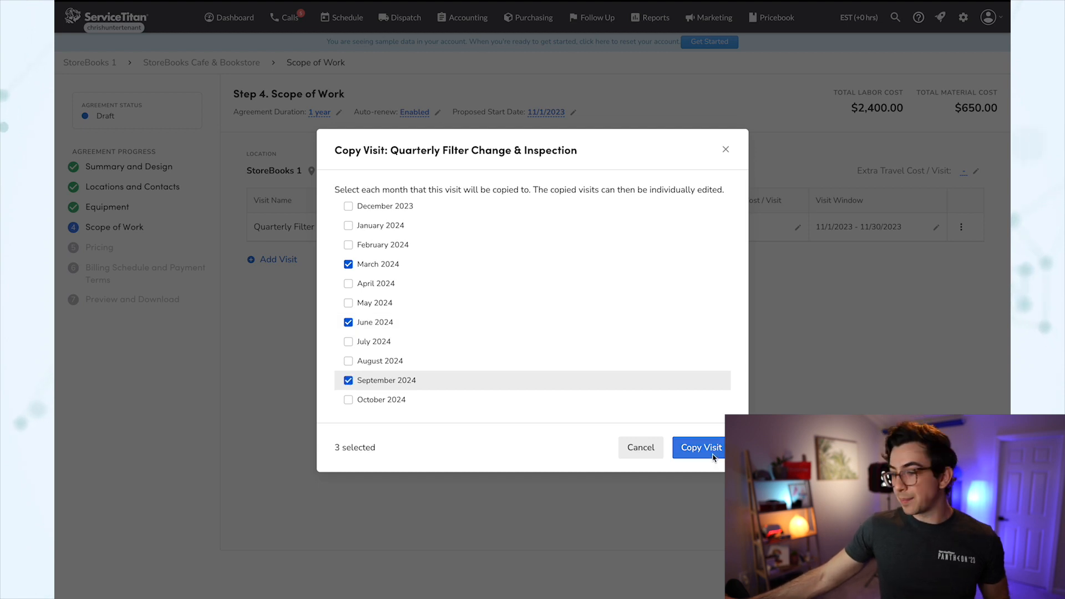
left_click(714, 455)
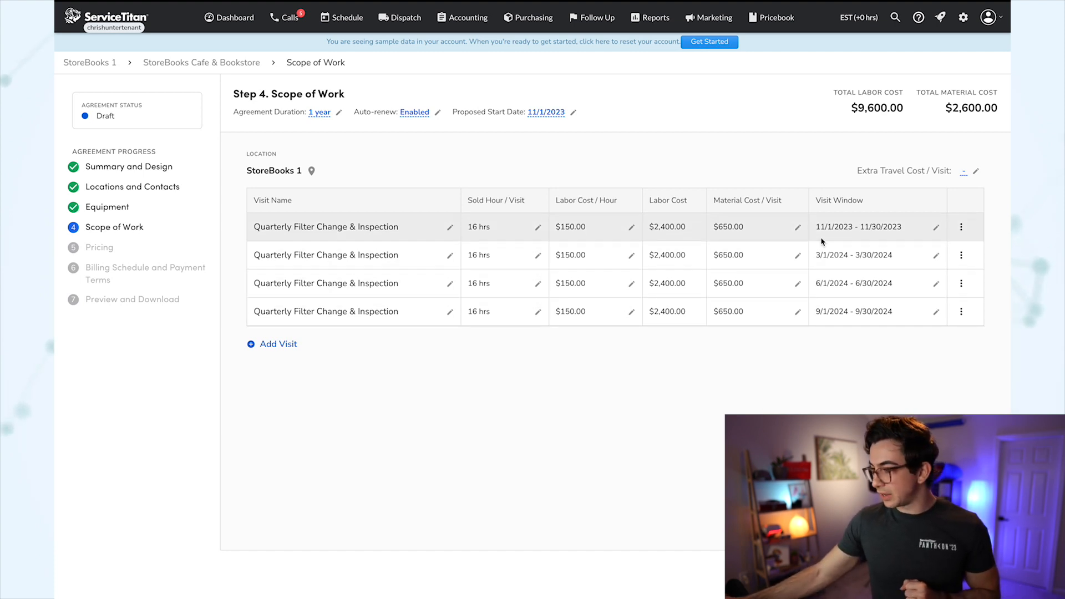
Look at the extra travel time and labor cost settings for the StoreBooks 1 visits.
left_click(914, 171)
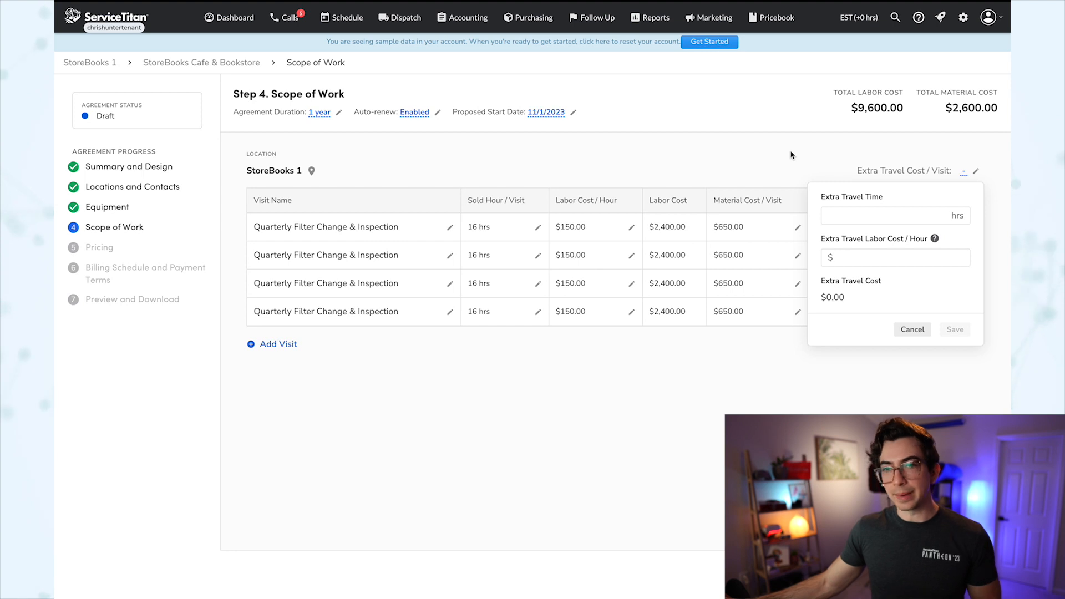
left_click(756, 124)
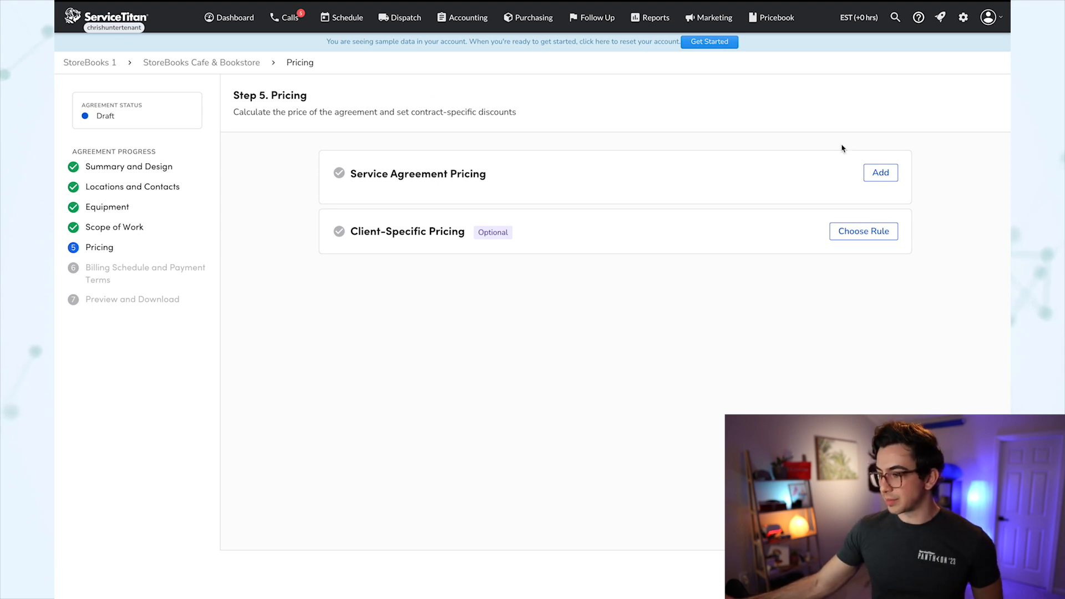
Add the service agreement pricing with a 50% labor markup and a 100% material markup.
left_click(882, 178)
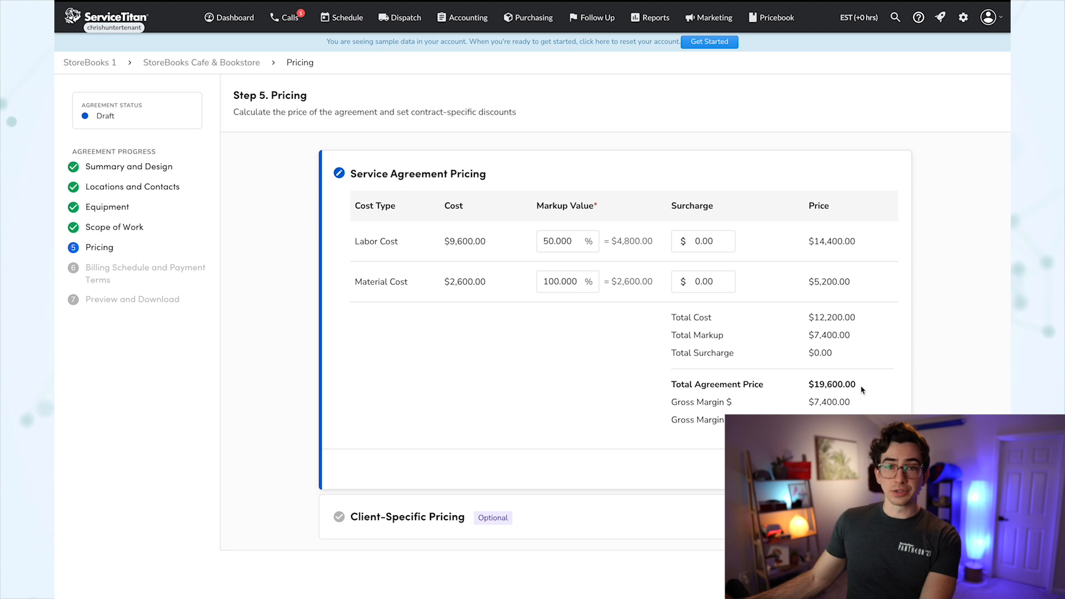
left_click_drag(860, 386, 817, 420)
left_click(861, 406)
left_click(849, 422)
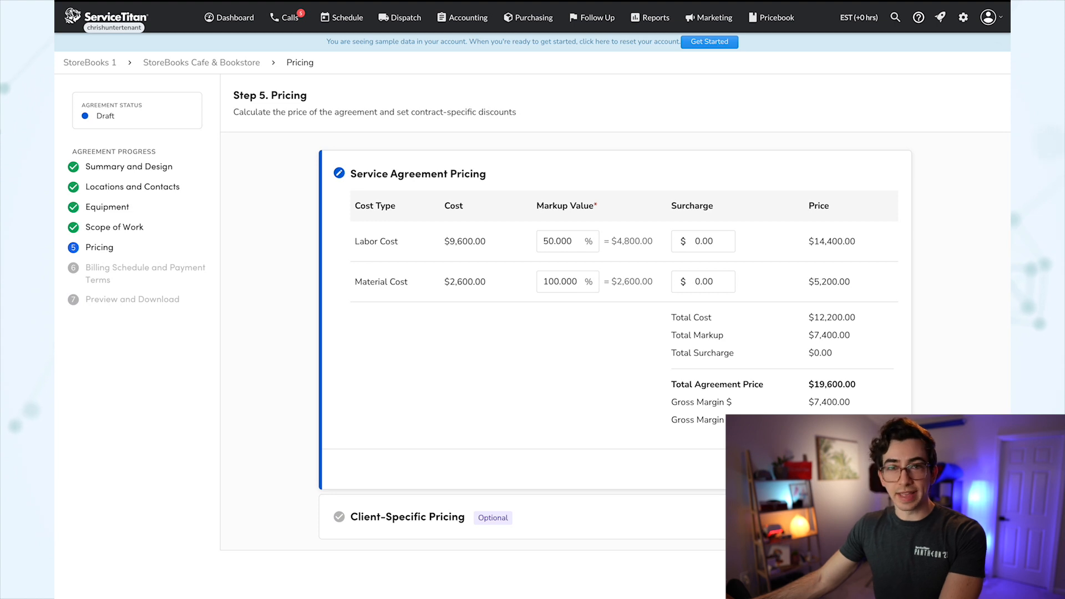
left_click(881, 469)
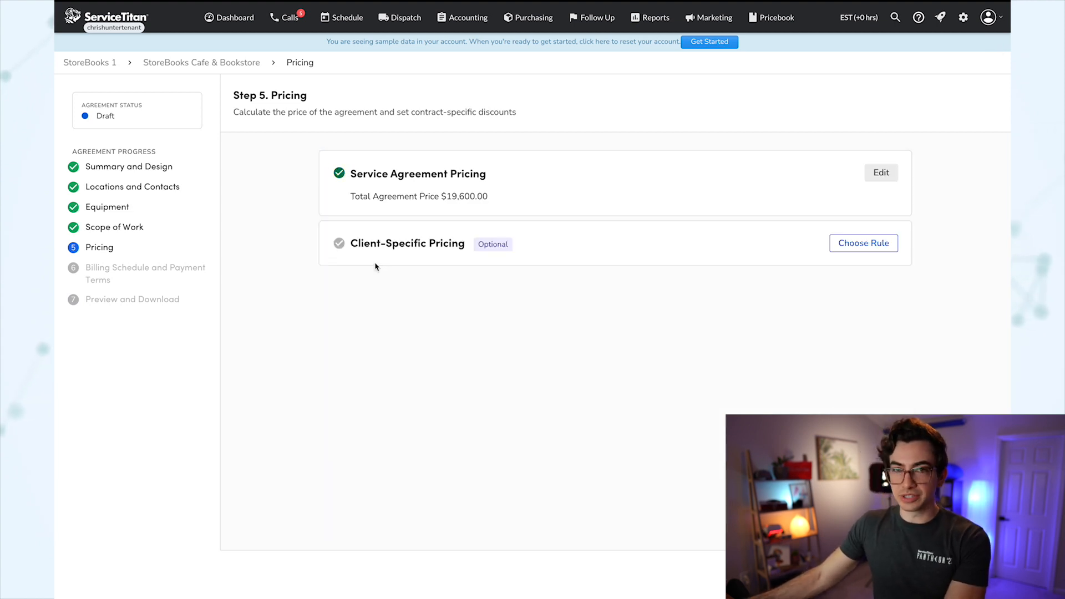
Apply the client-specific pricing rule "Service Agreement Pricing" to the agreement and continue to the billing settings.
left_click(447, 257)
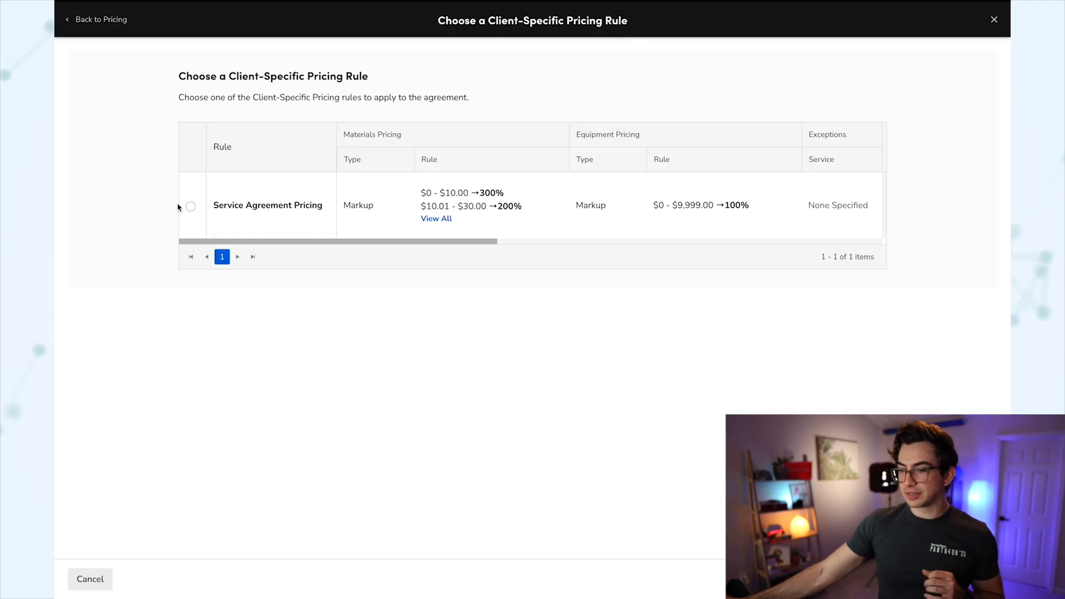
left_click(190, 208)
left_click(977, 579)
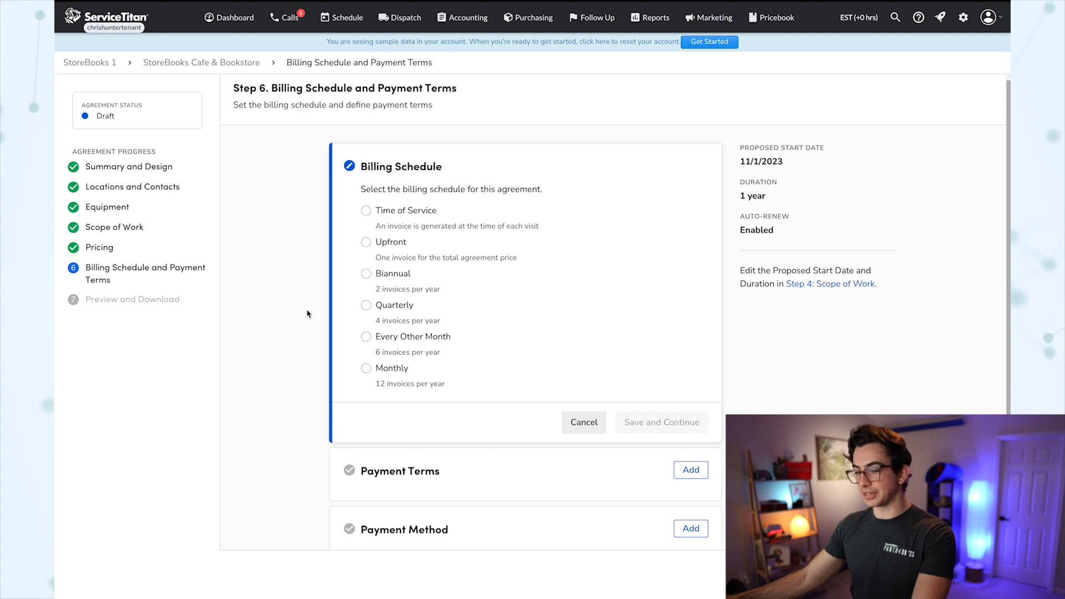
Set the billing schedule to Quarterly and the payment terms to Due Upon Receipt.
left_click(366, 305)
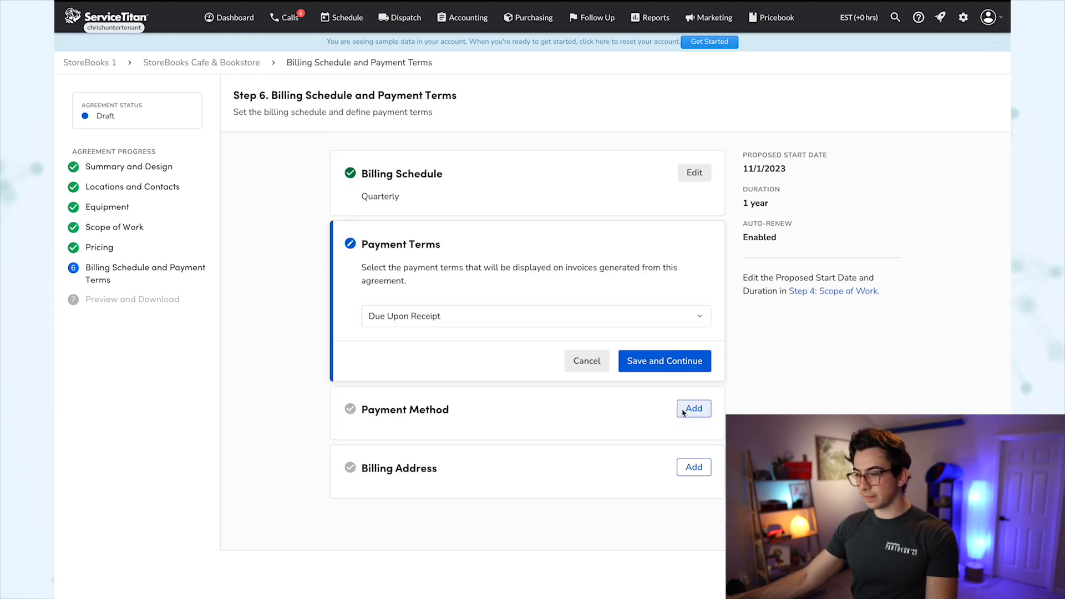
left_click(388, 316)
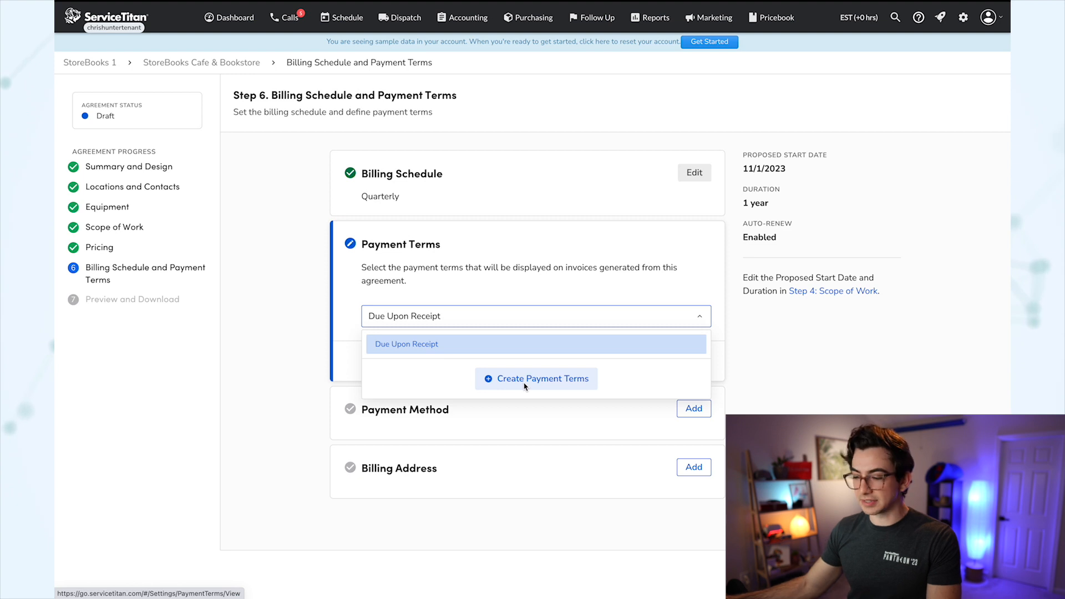
key("Escape")
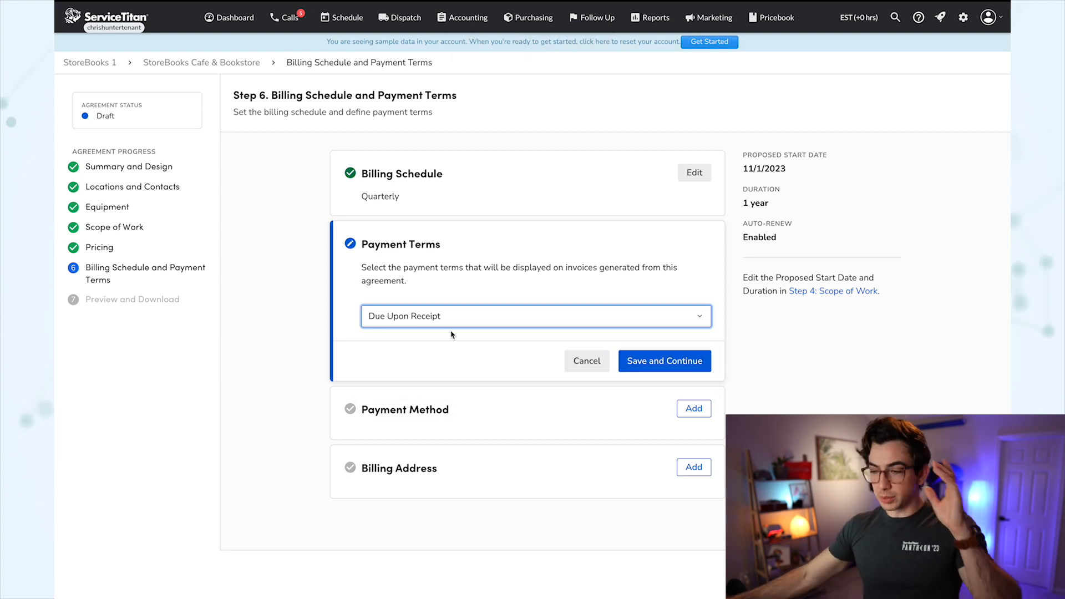
key("Return")
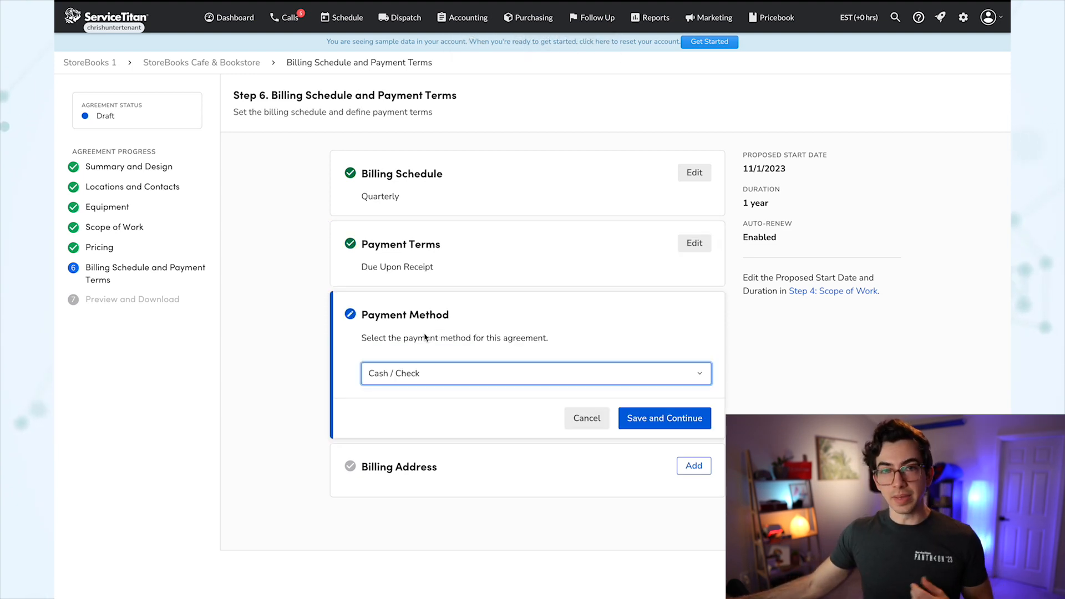
Save Cash / Check as payment method and the StoreBooks 1 location as billing address, and continue to the agreement preview.
left_click(641, 423)
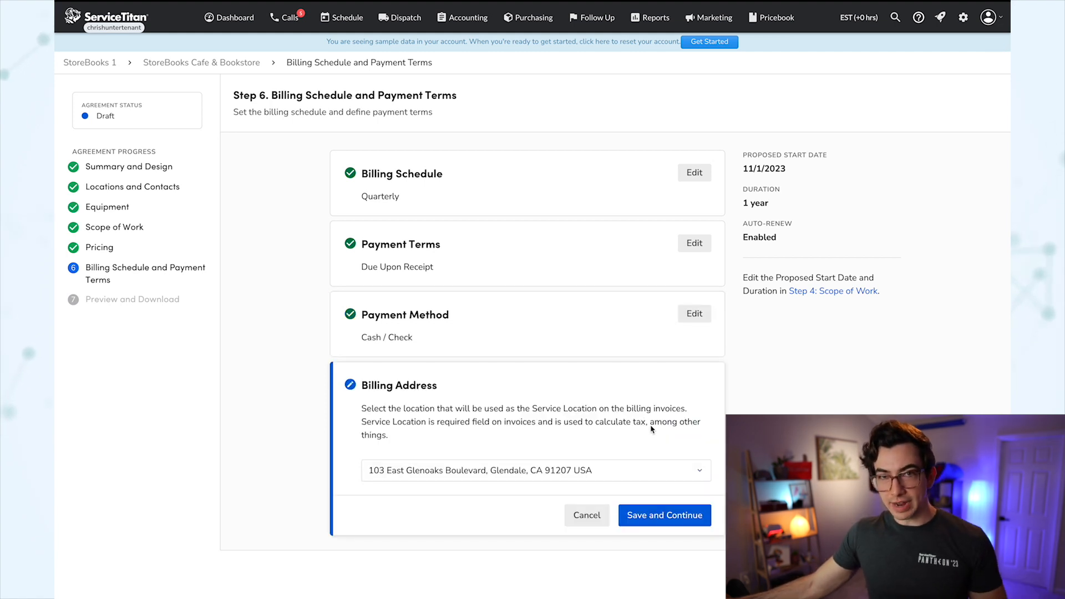
left_click(664, 516)
left_click(968, 574)
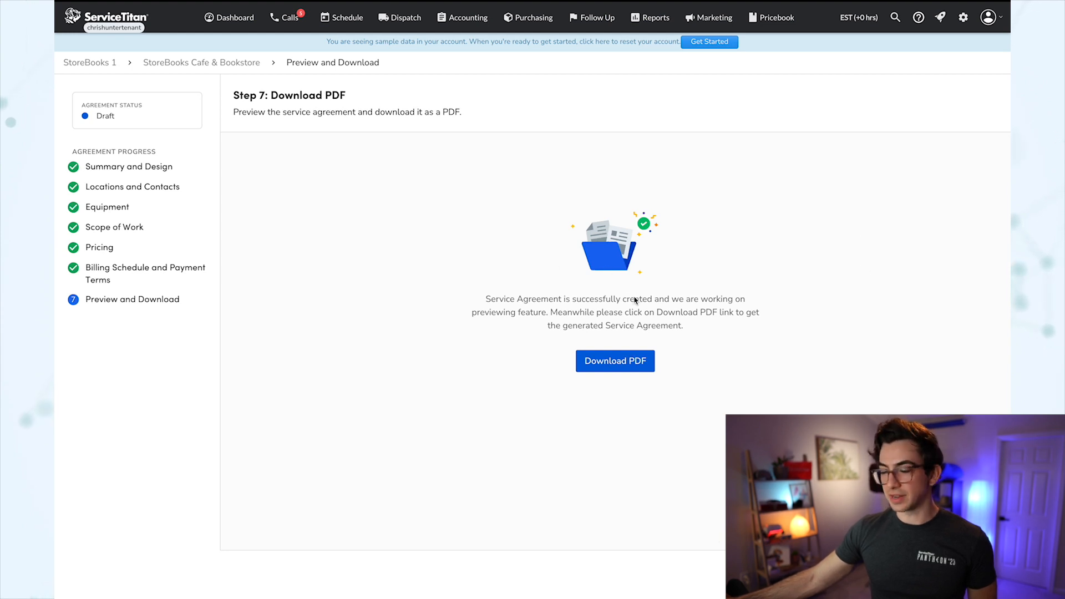
Download the service agreement as a PDF, look through the document and finish the agreement setup.
left_click(632, 365)
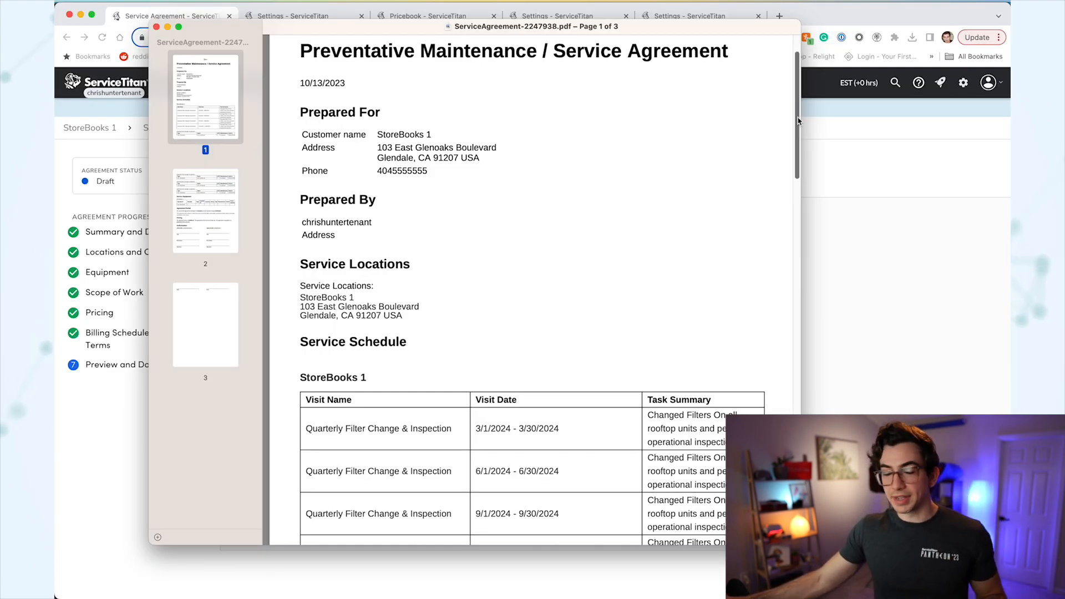
left_click_drag(799, 121, 797, 195)
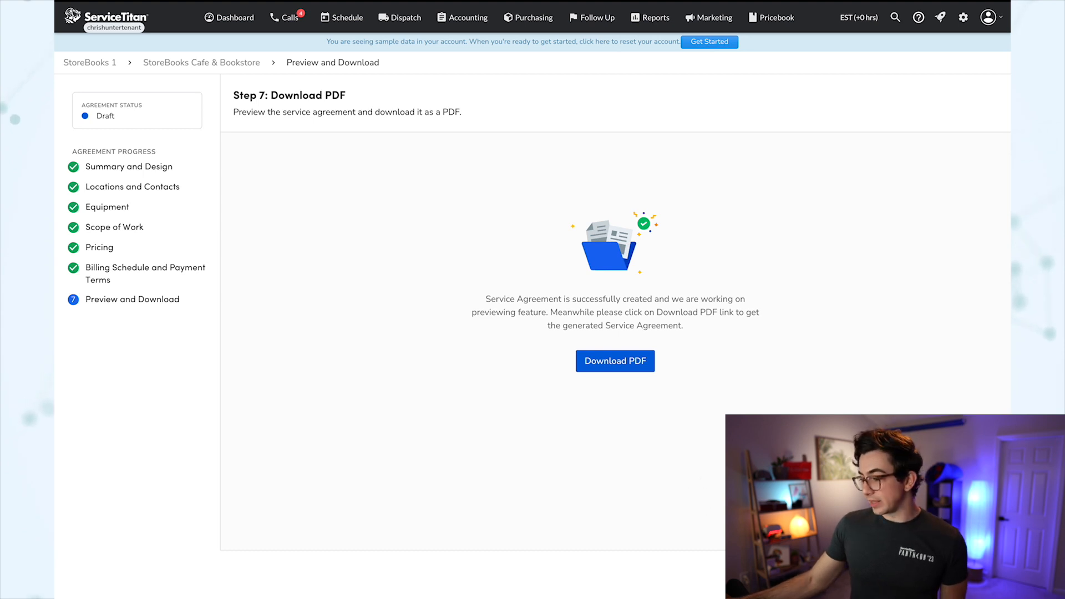
left_click(963, 574)
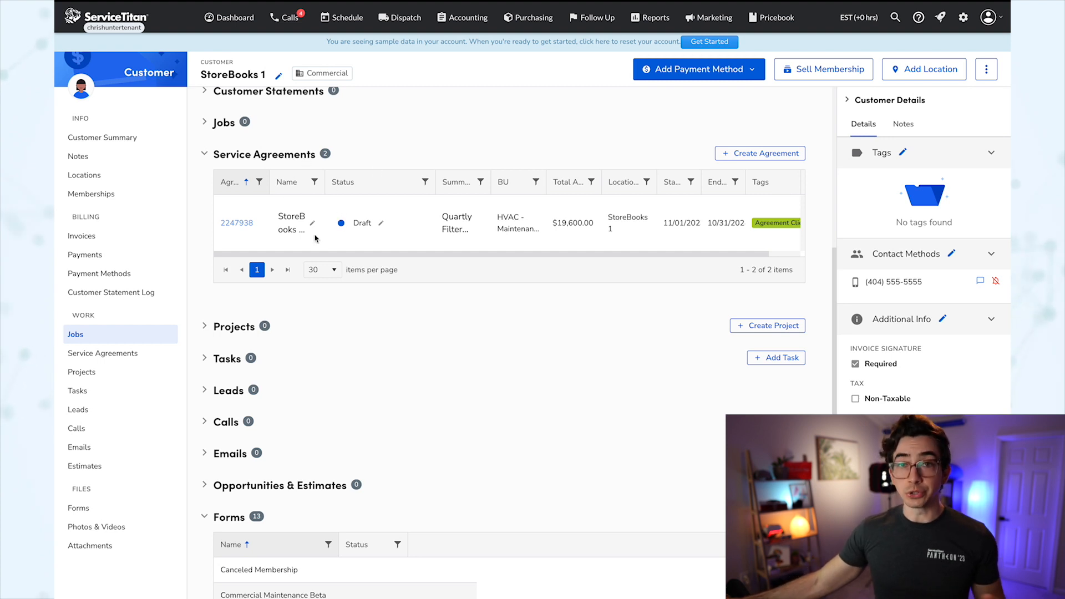
Set the status of the StoreBooks 1 draft service agreement to Activated.
left_click(381, 224)
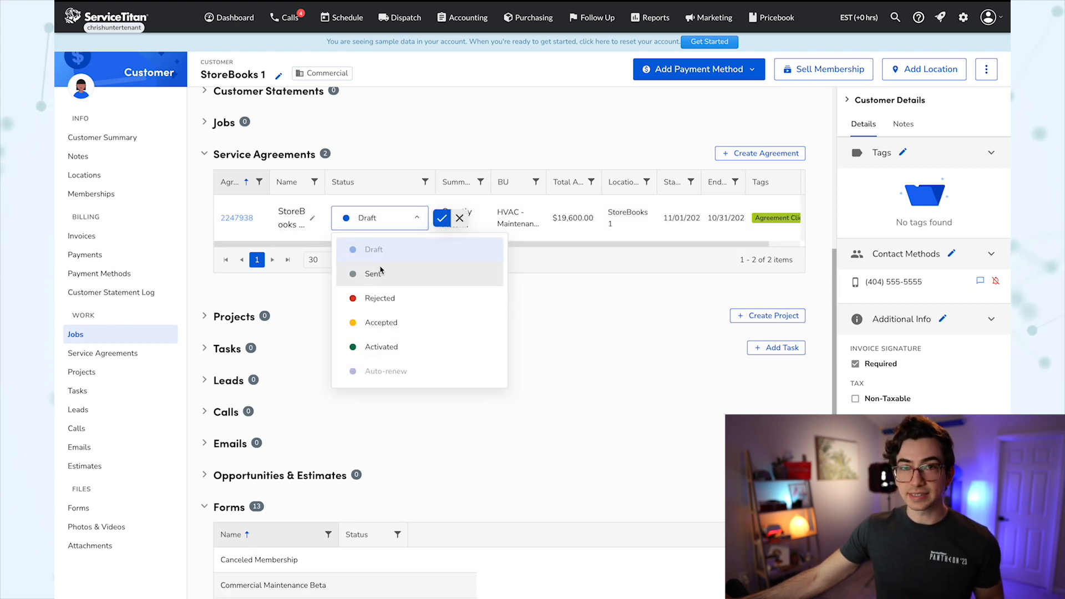
left_click(377, 274)
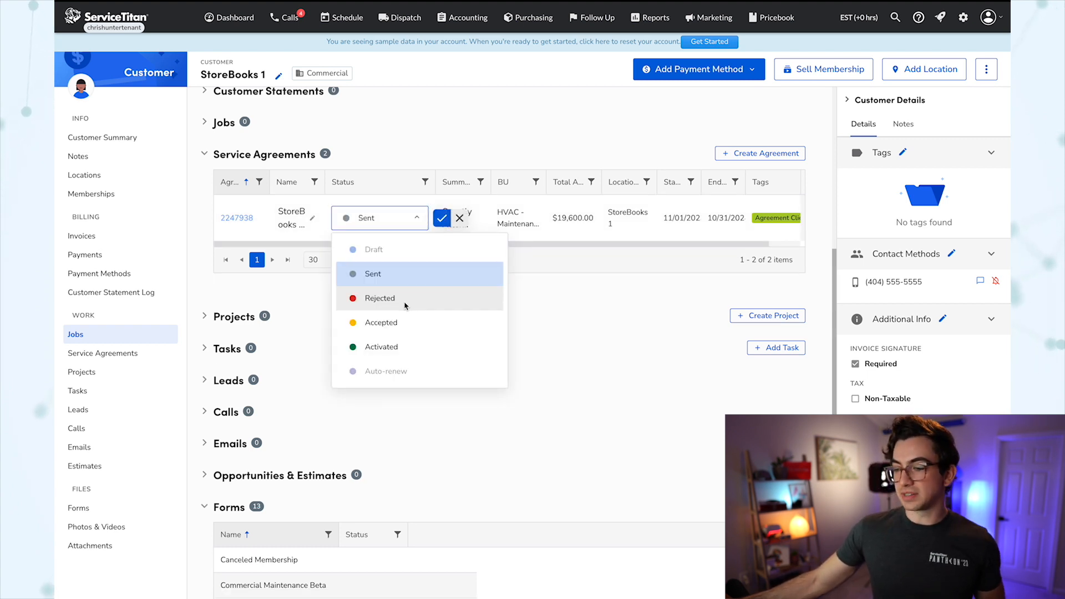
left_click(384, 347)
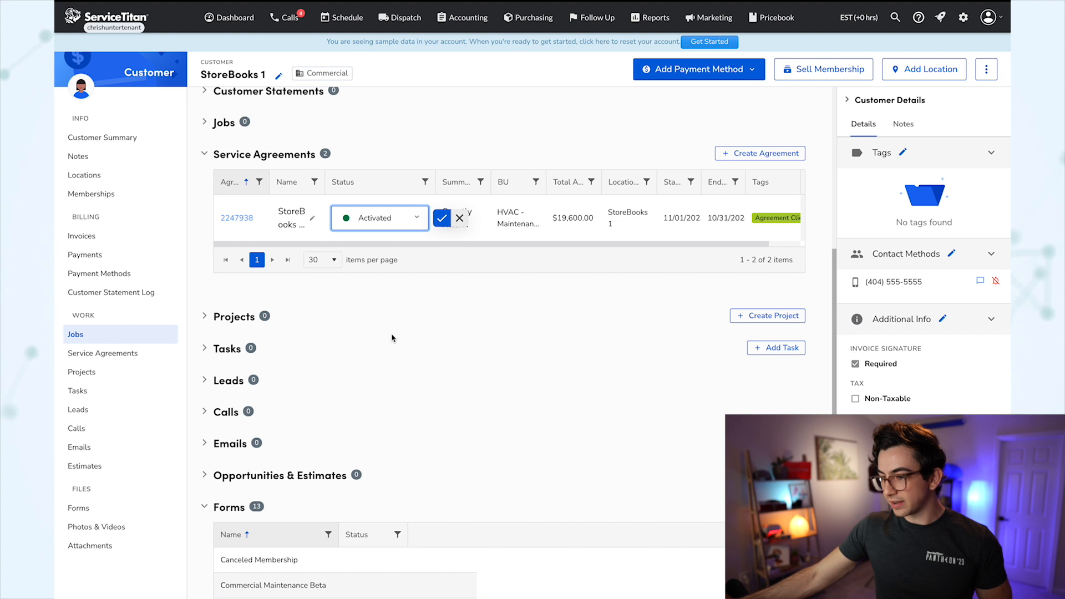
scroll(388, 347, "up", 2)
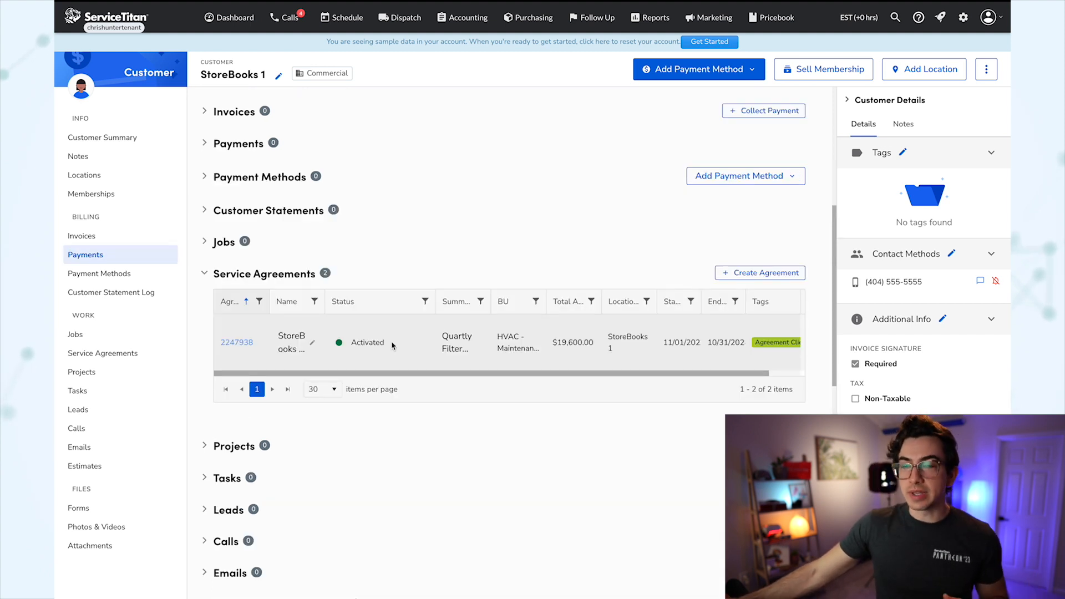
Open the follow-up list of service agreements and filter it by the status Activated.
left_click(592, 19)
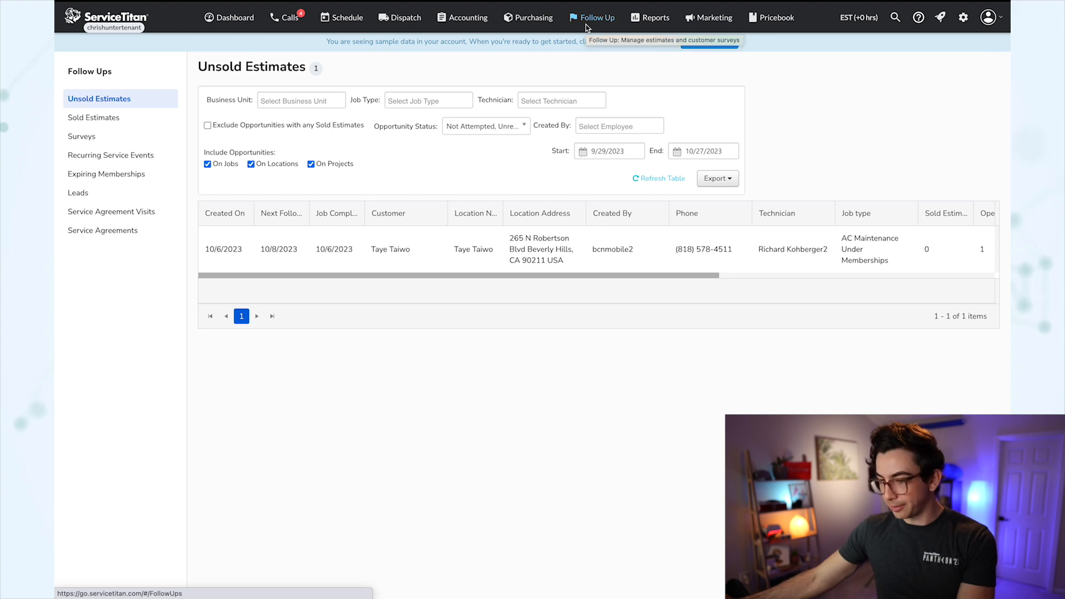
left_click(131, 231)
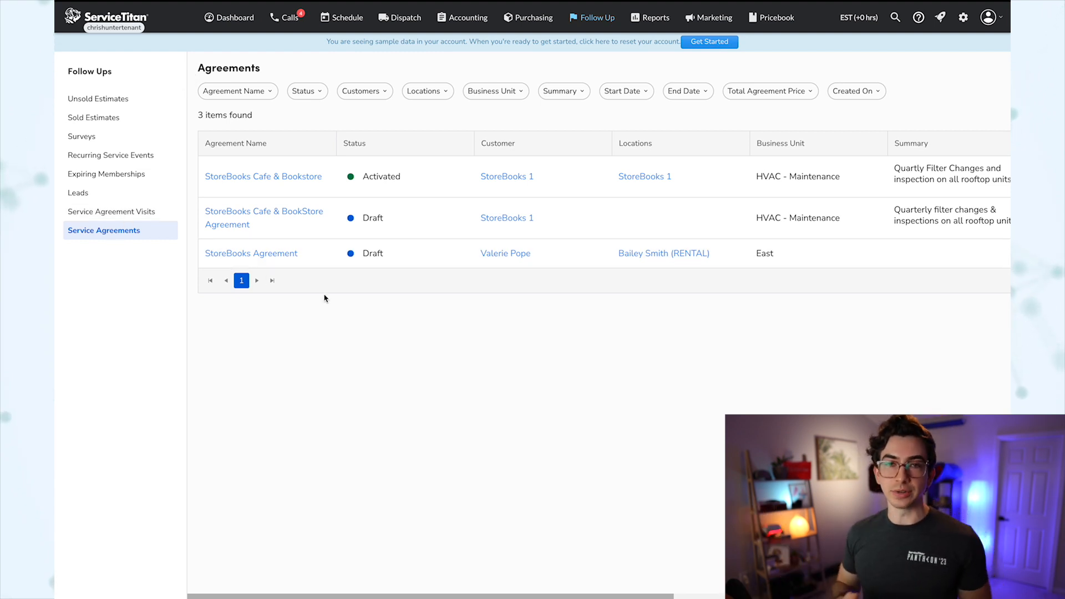
left_click(320, 94)
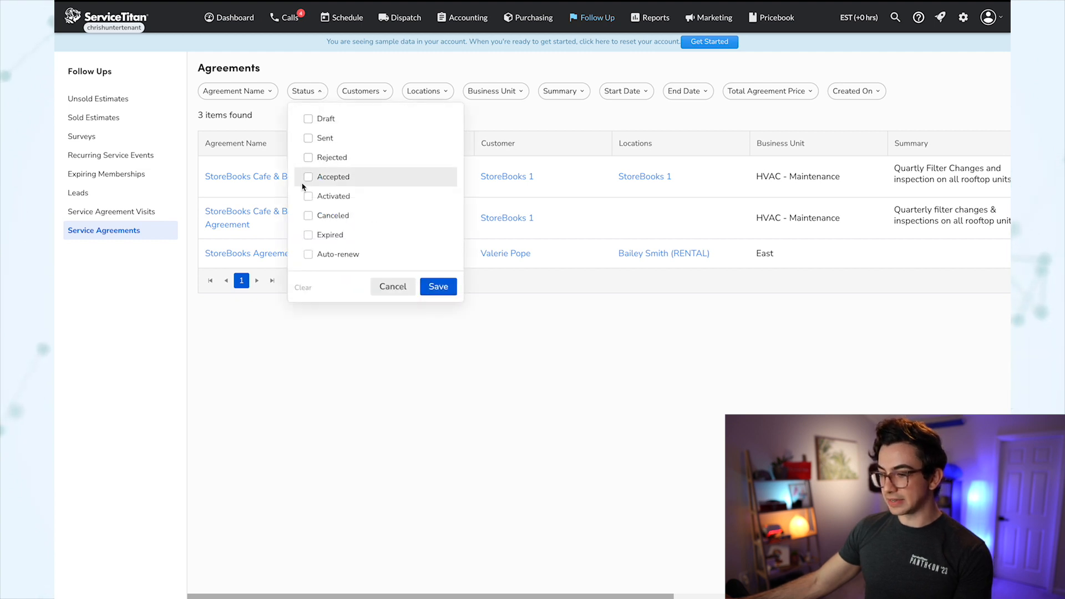
left_click(308, 196)
left_click(437, 287)
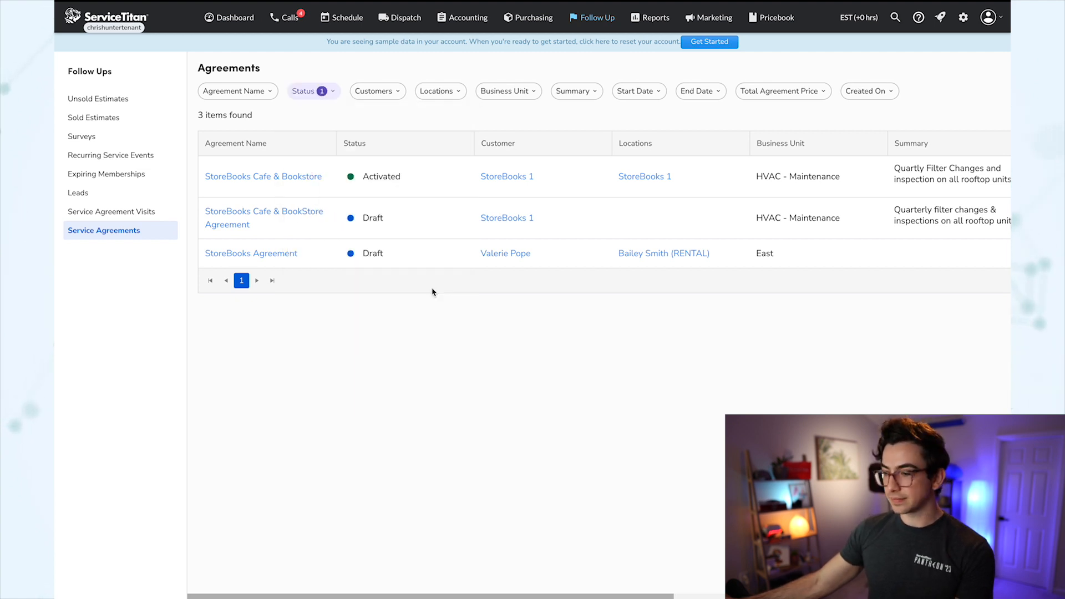
Open the service agreement visits list and filter its dates to Next Month.
left_click(152, 212)
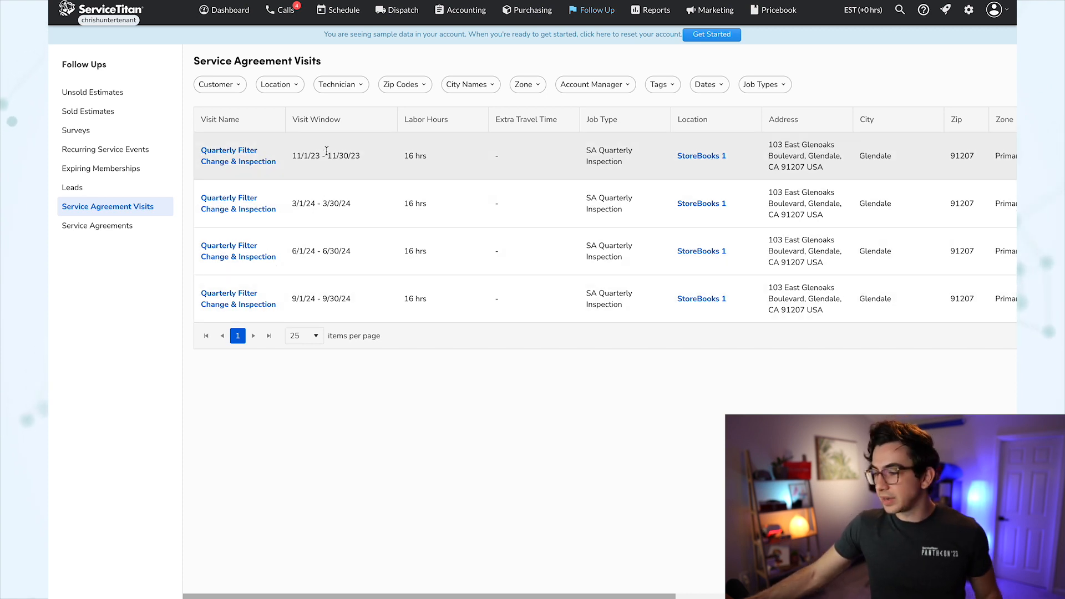
left_click(710, 88)
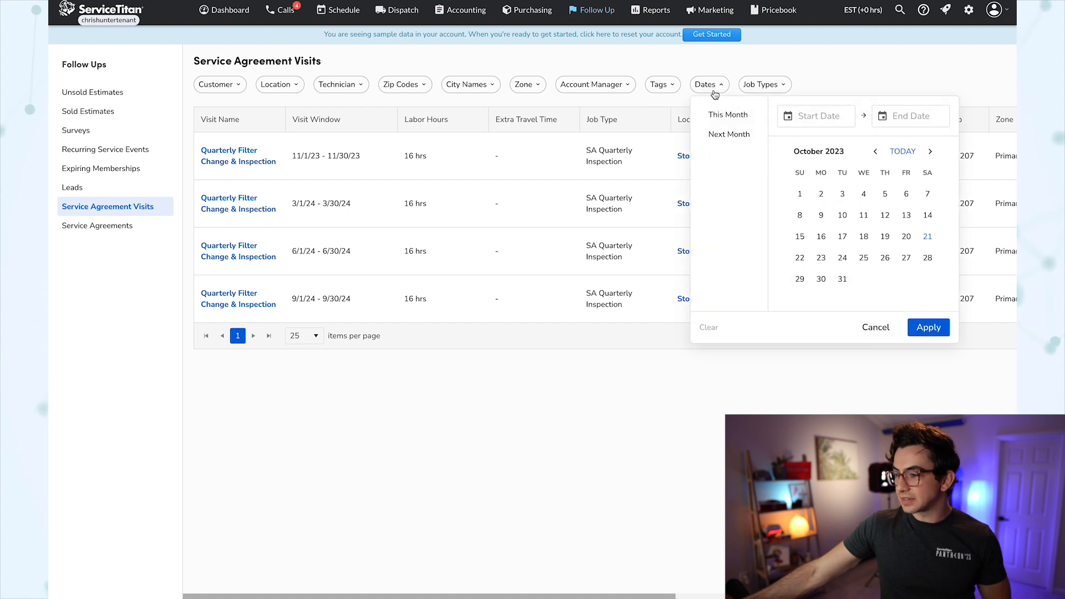
left_click(739, 135)
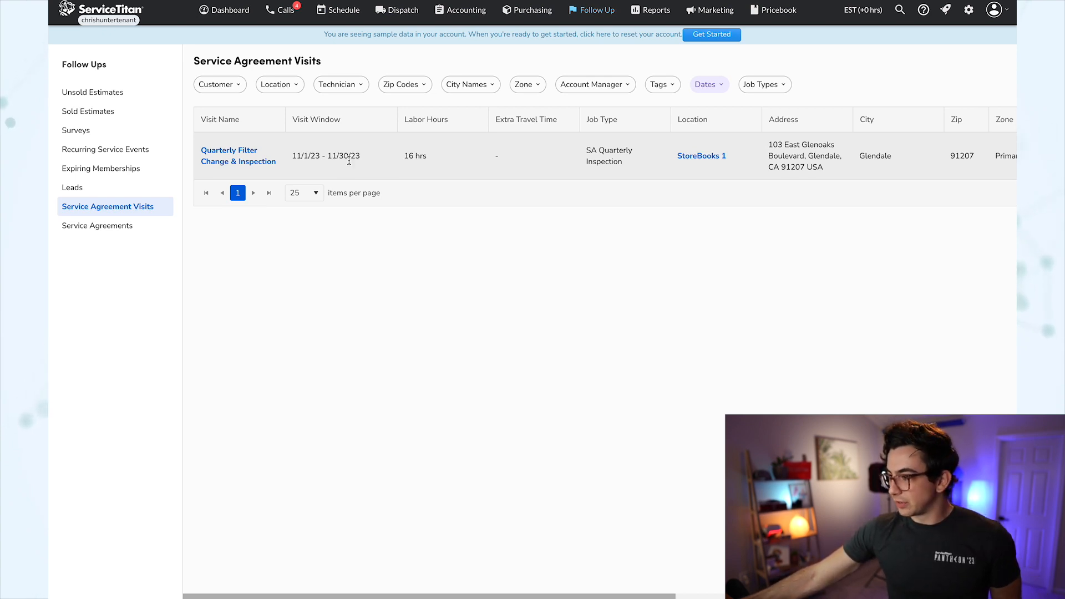
Open the available actions for the StoreBooks 1 visit in November 2023 and choose one.
scroll(350, 161, "right", 10)
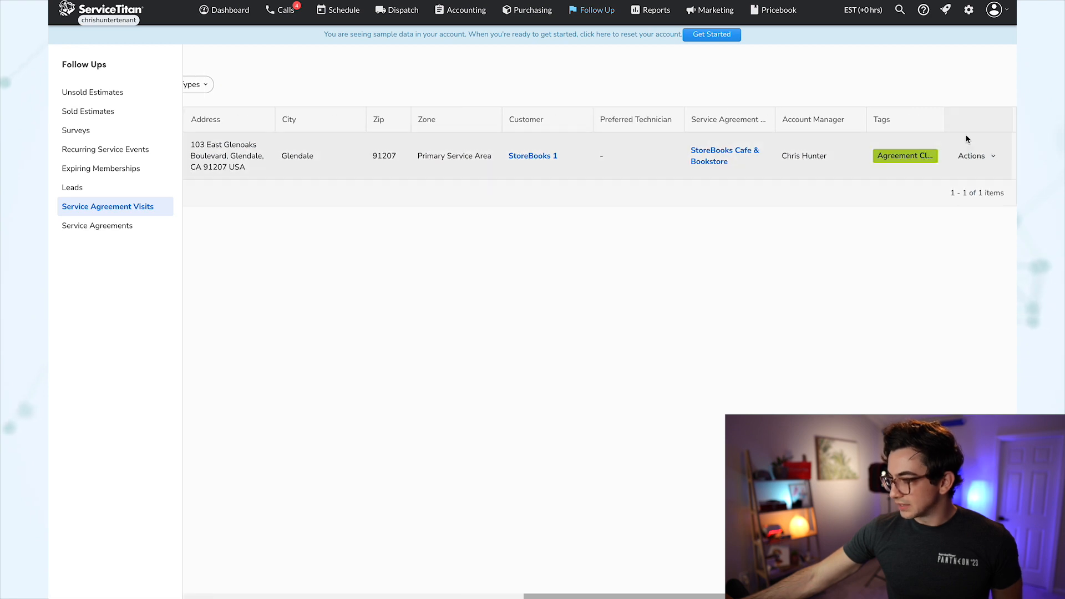
left_click(972, 156)
left_click(971, 184)
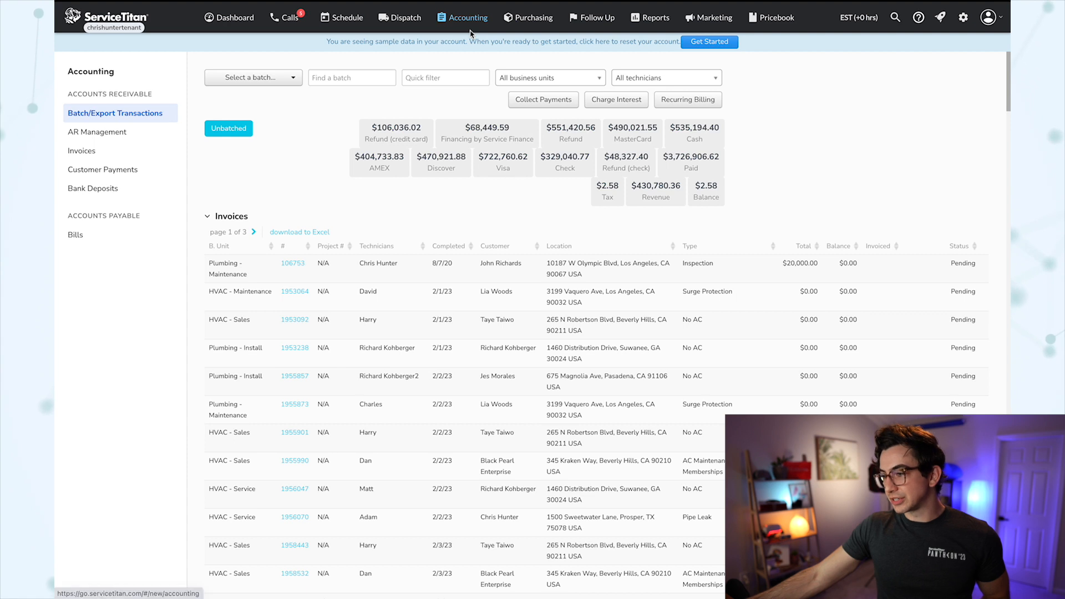
Open recurring billing and search for customers to bill from 10/1/2023 to 11/30/2023.
left_click(687, 100)
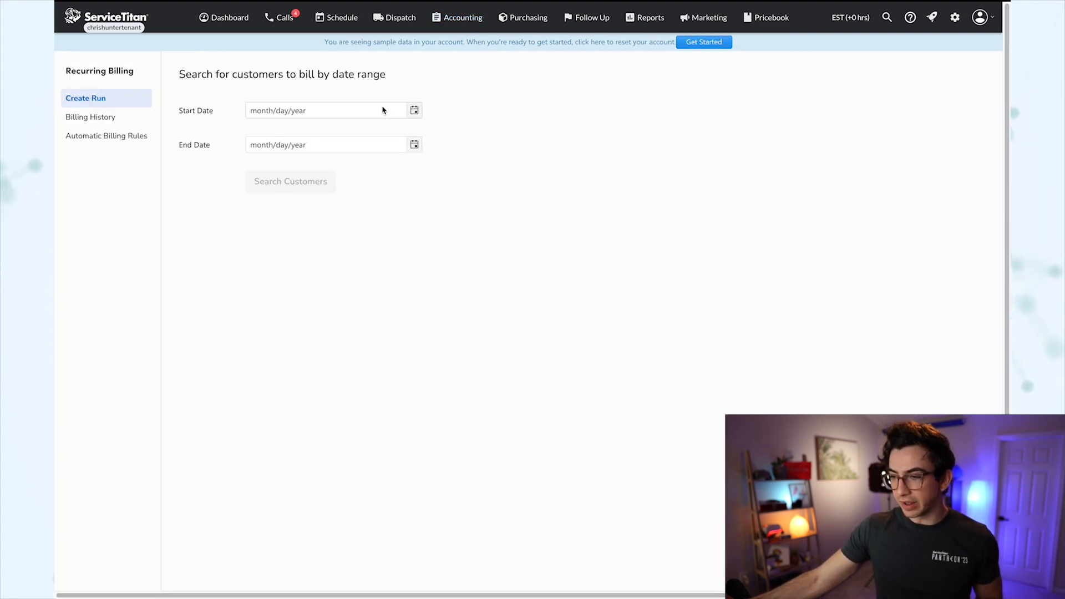
left_click(414, 110)
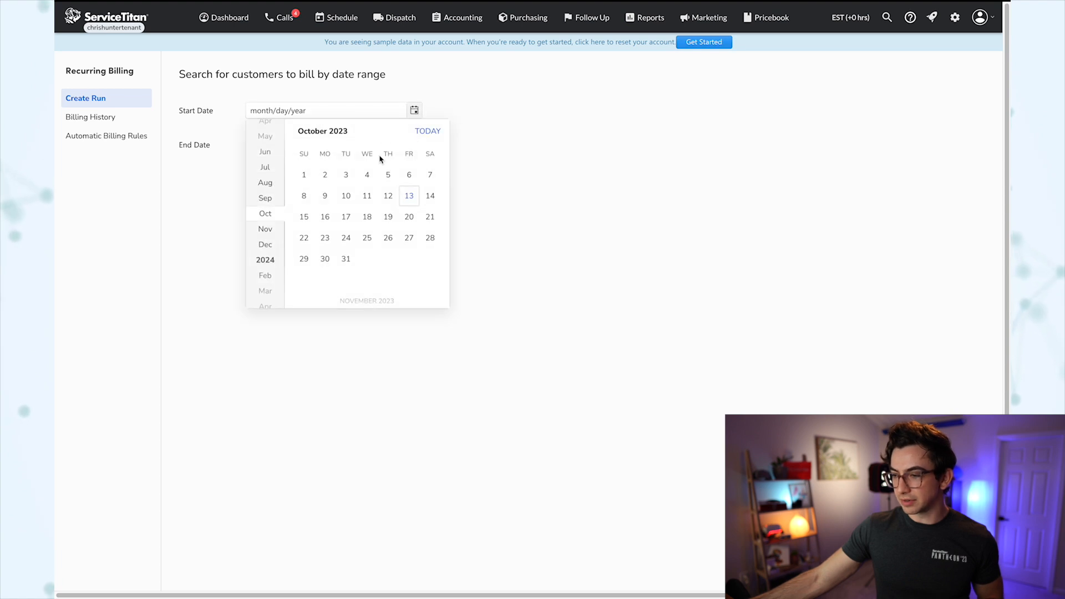
left_click(304, 186)
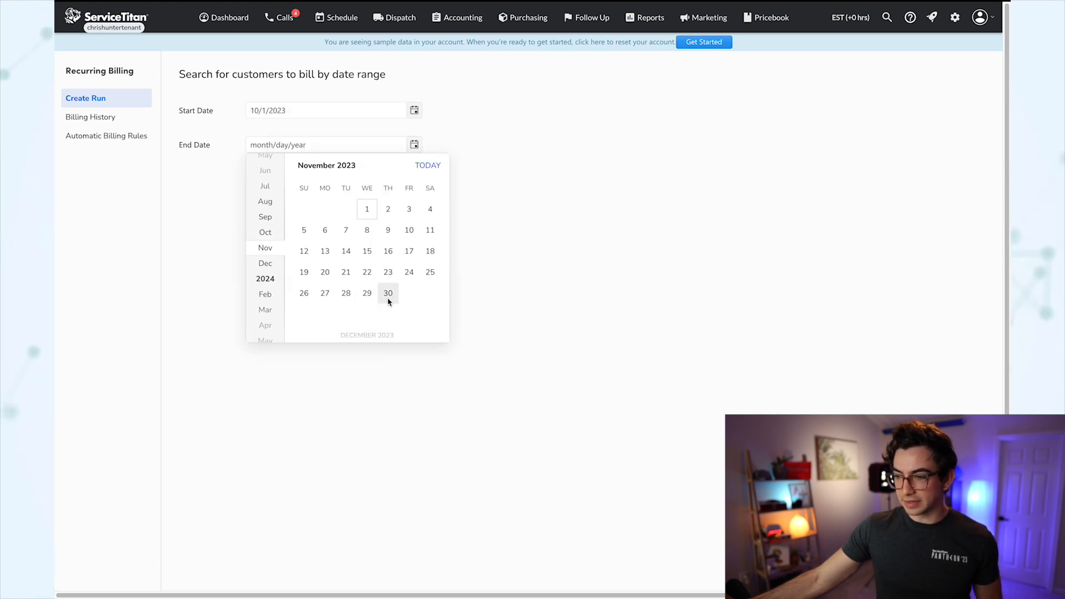
left_click(388, 300)
left_click(292, 182)
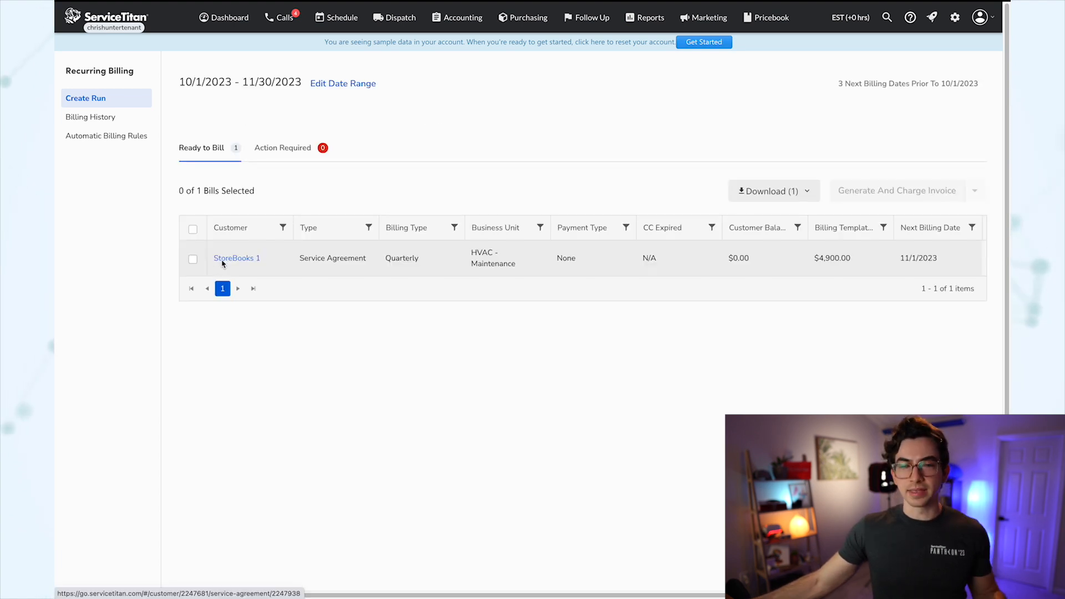
Try to generate only the invoice, without charging, for the StoreBooks 1 quarterly service agreement bill.
left_click(192, 260)
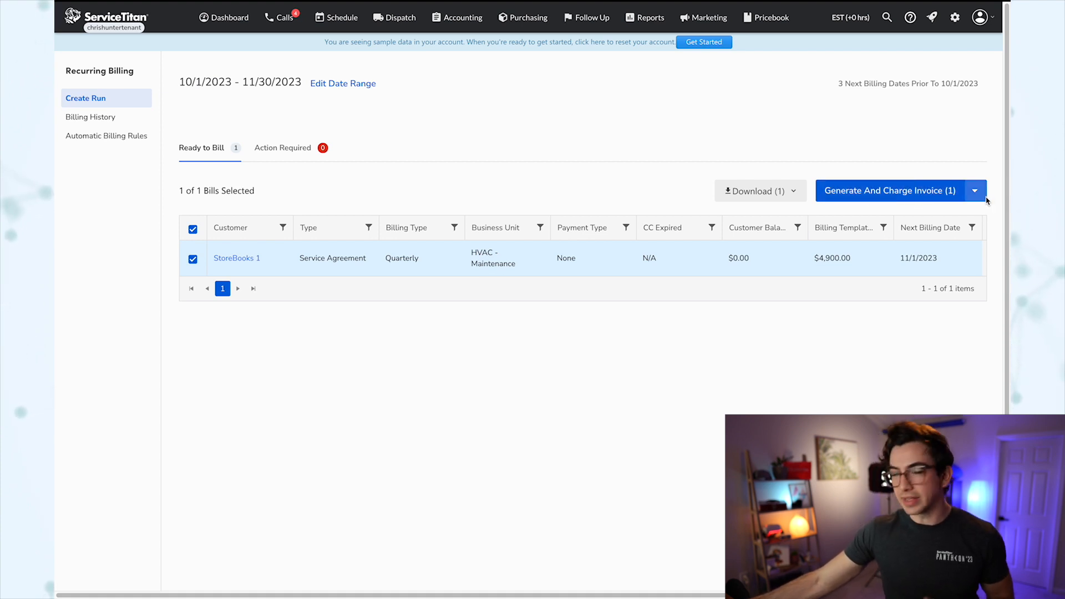
left_click(981, 195)
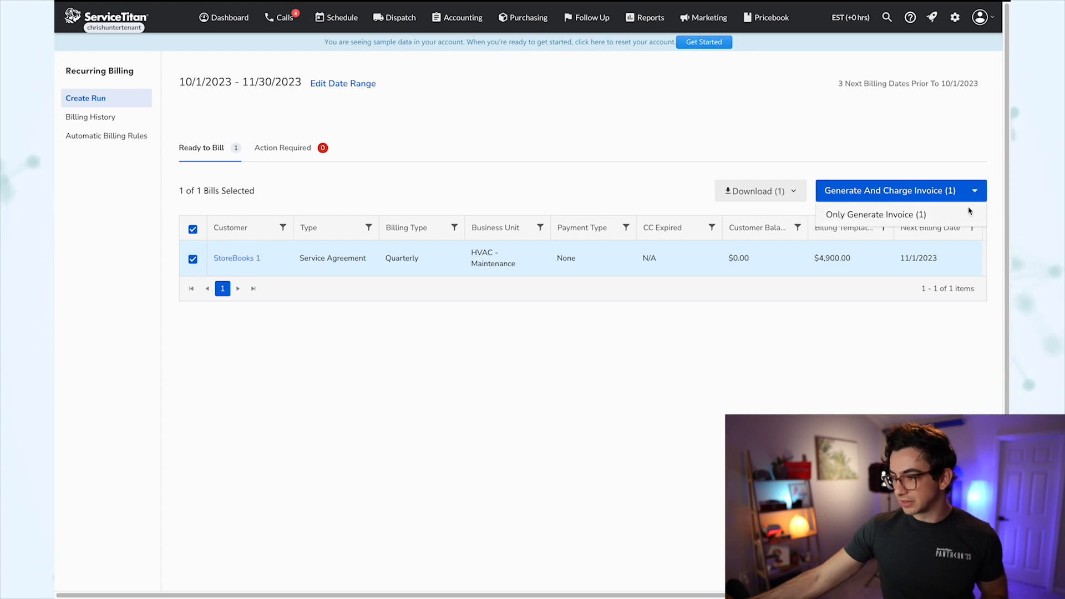
left_click(876, 217)
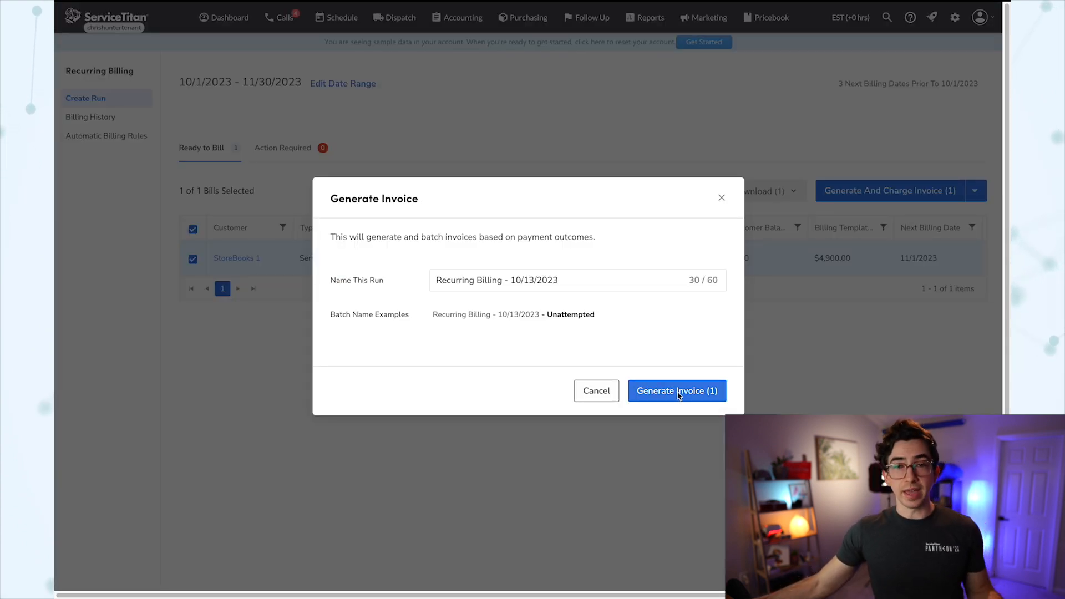
left_click(676, 389)
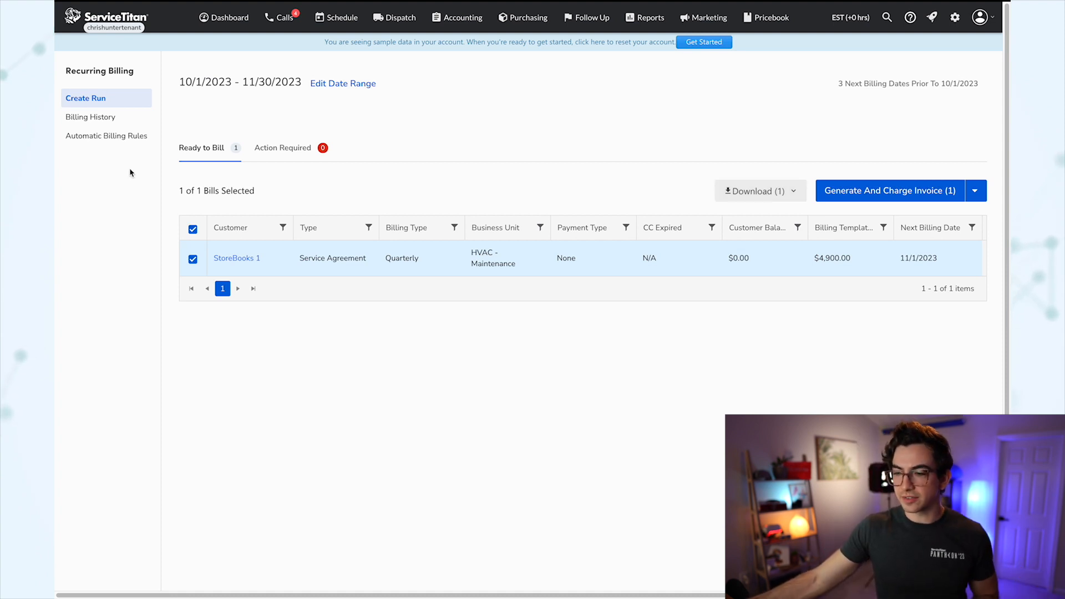
Examine the automatic billing rule option for service agreement invoices and the actions available for the first listed invoice.
left_click(107, 144)
key("Return")
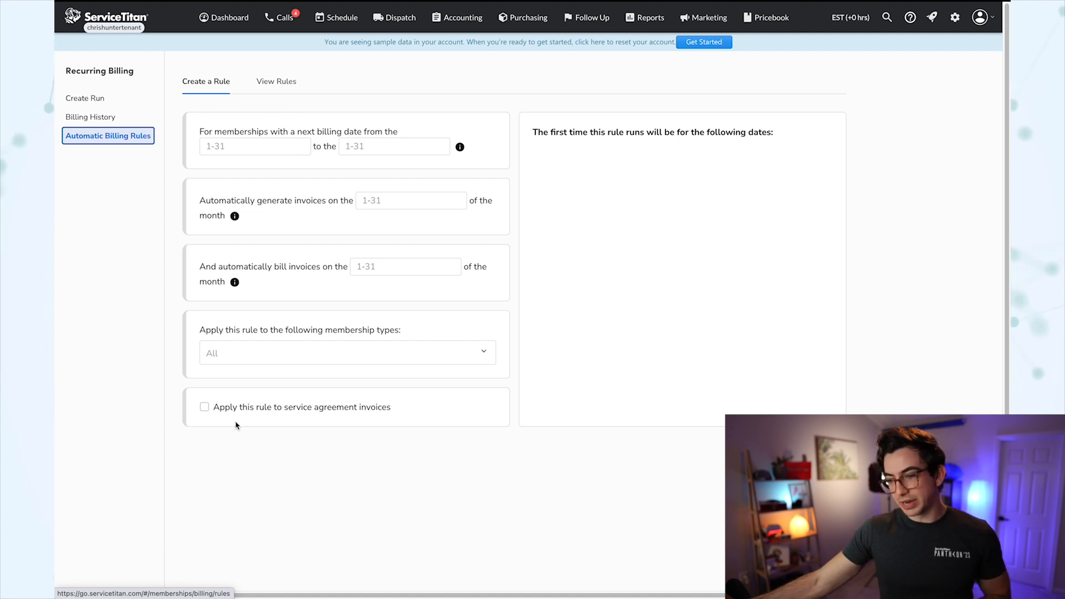
left_click(205, 408)
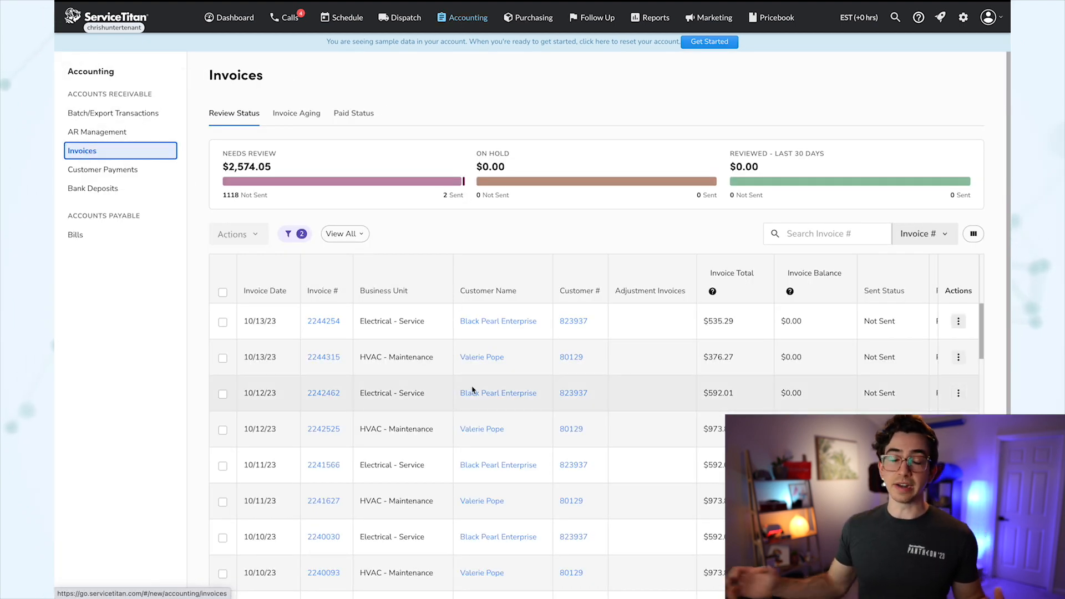
left_click(958, 321)
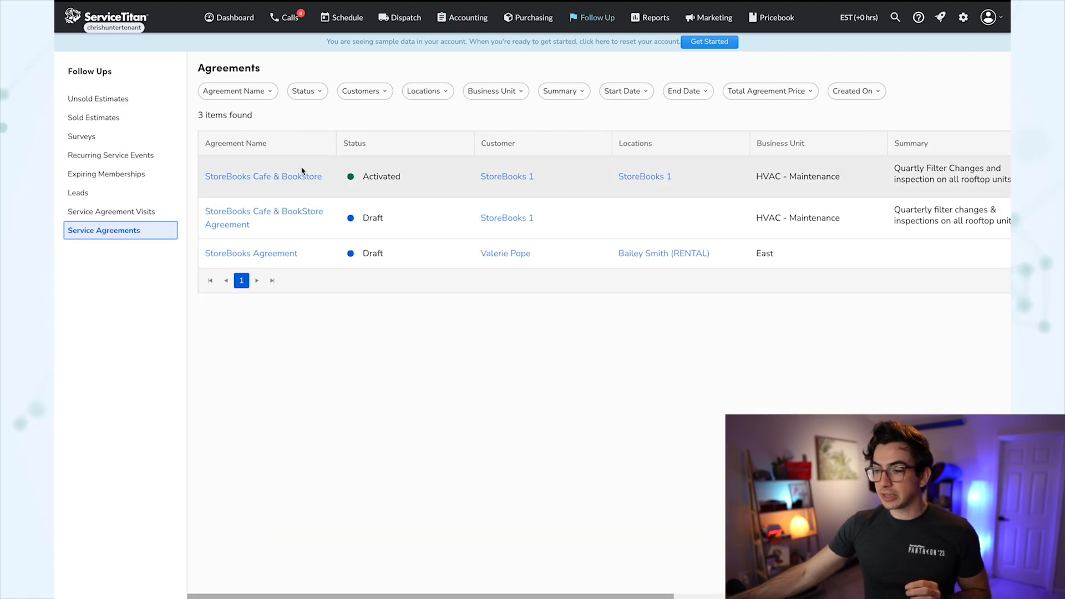
Open the activated StoreBooks Cafe & Bookstore agreement and add the scheduling note "Prefers afternoon appointments".
left_click(297, 176)
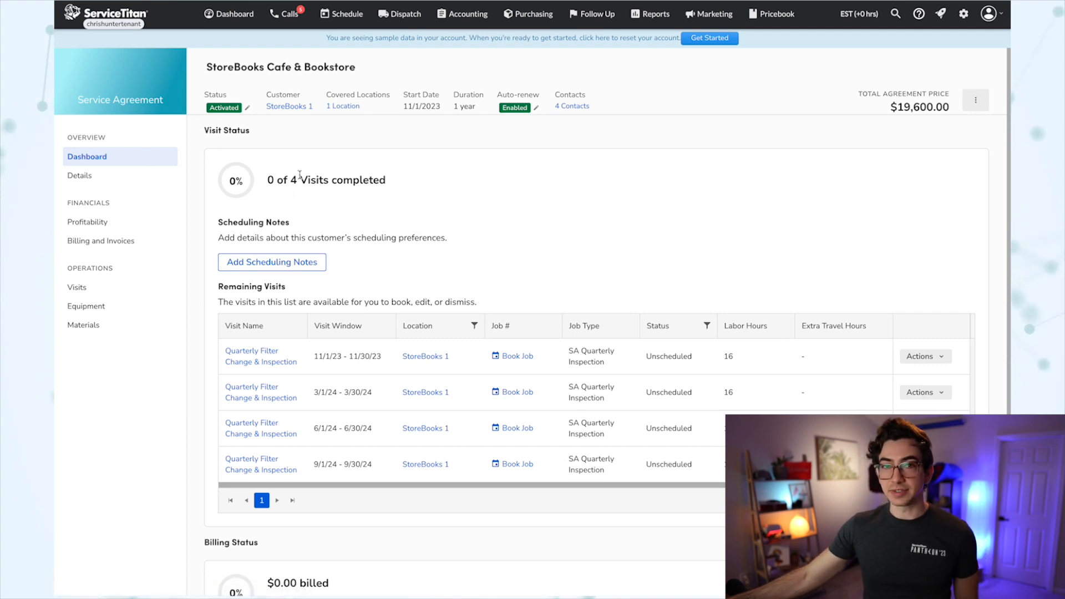
scroll(304, 308, "down", 1)
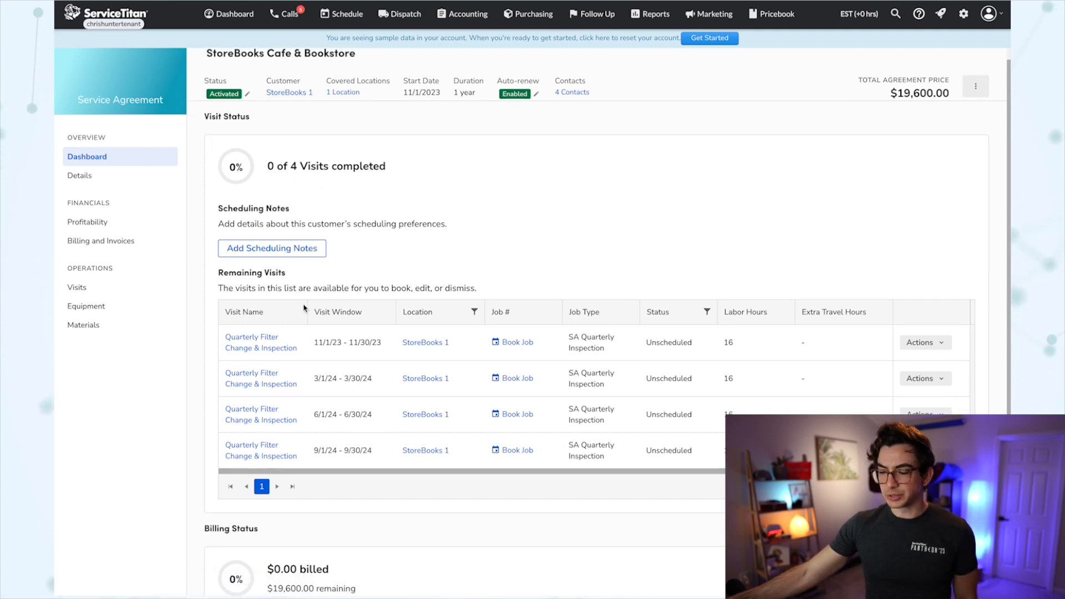
left_click(278, 248)
type("Prefers afternoon appointments")
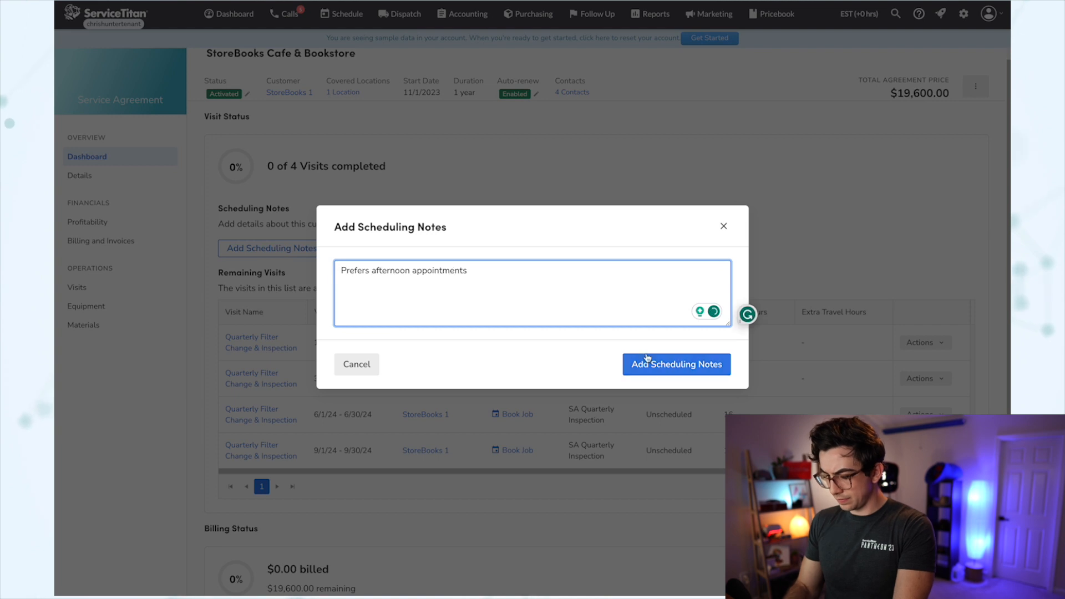
left_click(677, 364)
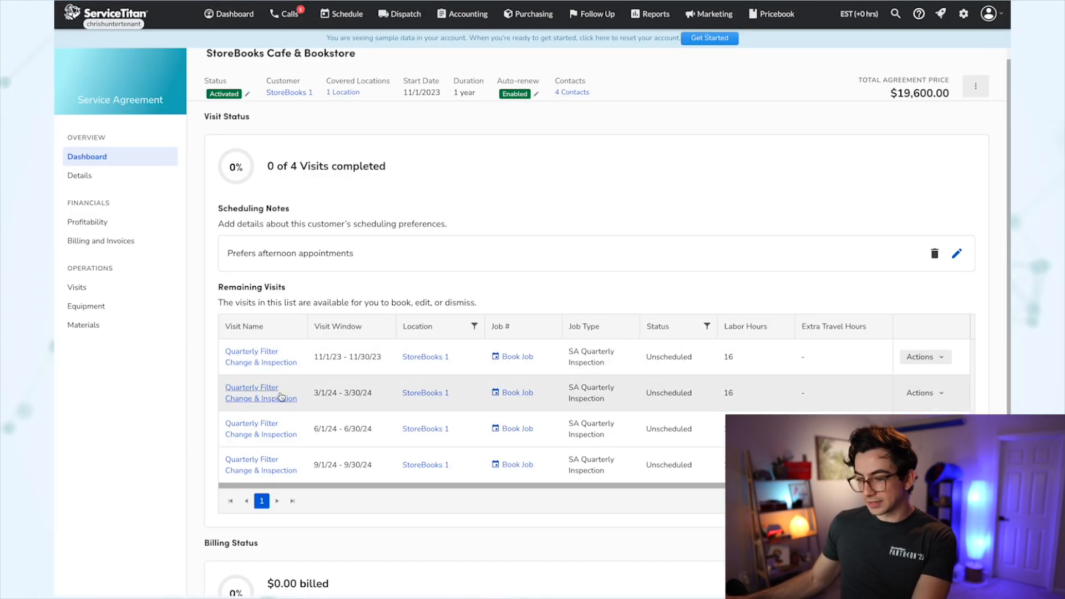
Open the agreement's details and assign an account manager to it.
scroll(288, 433, "down", 3)
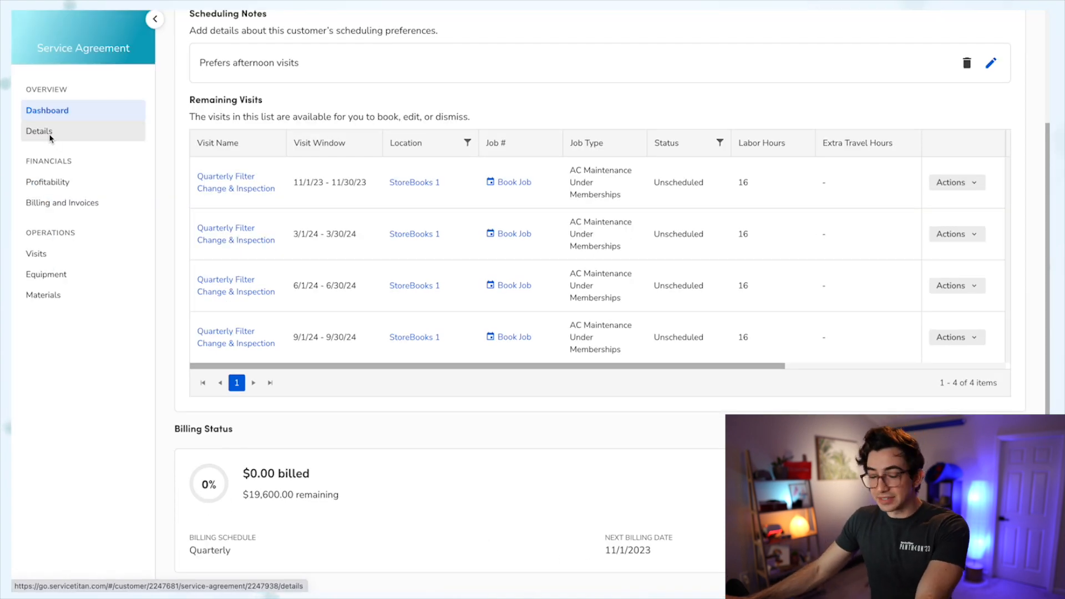
left_click(49, 136)
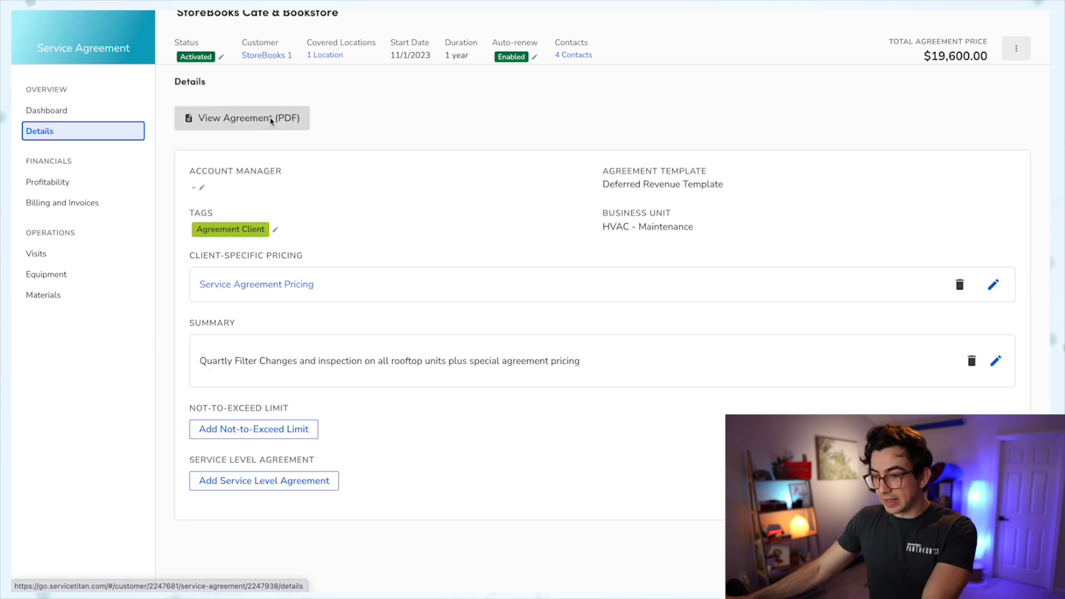
left_click(202, 187)
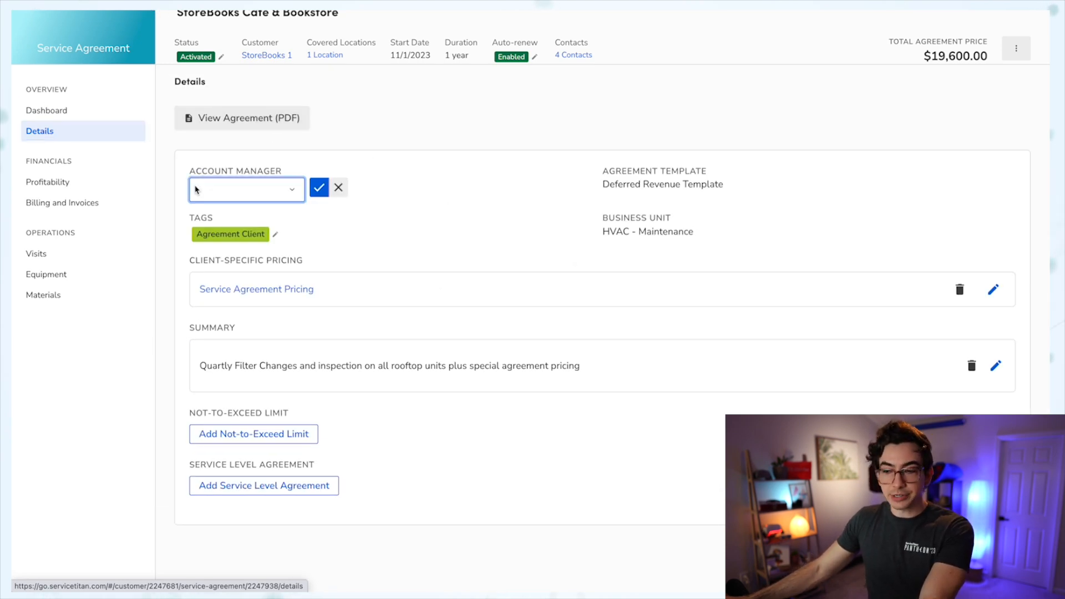
left_click(196, 190)
left_click(266, 302)
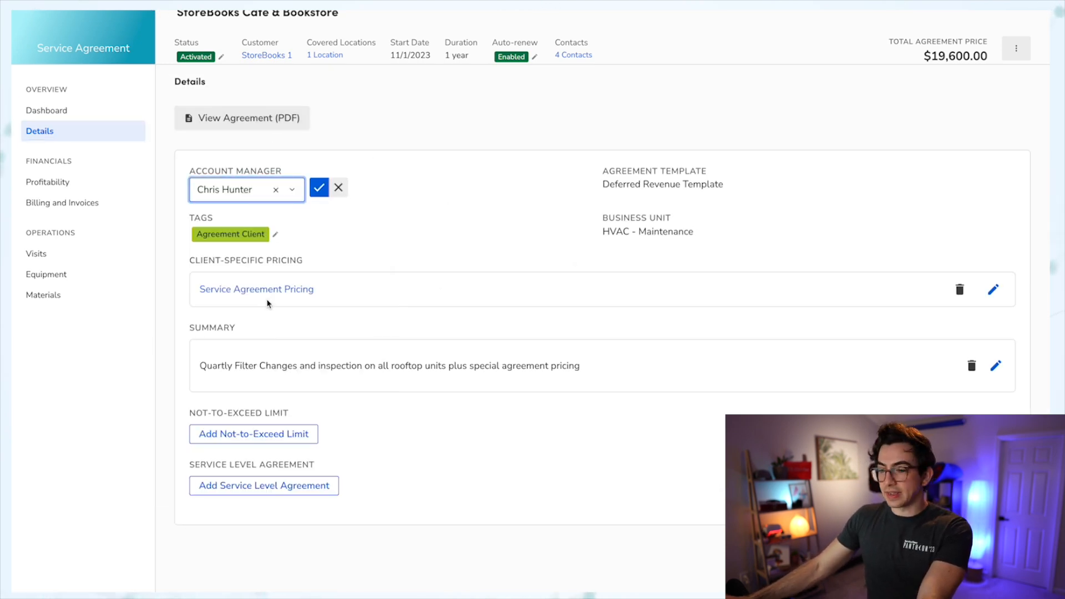
left_click(320, 189)
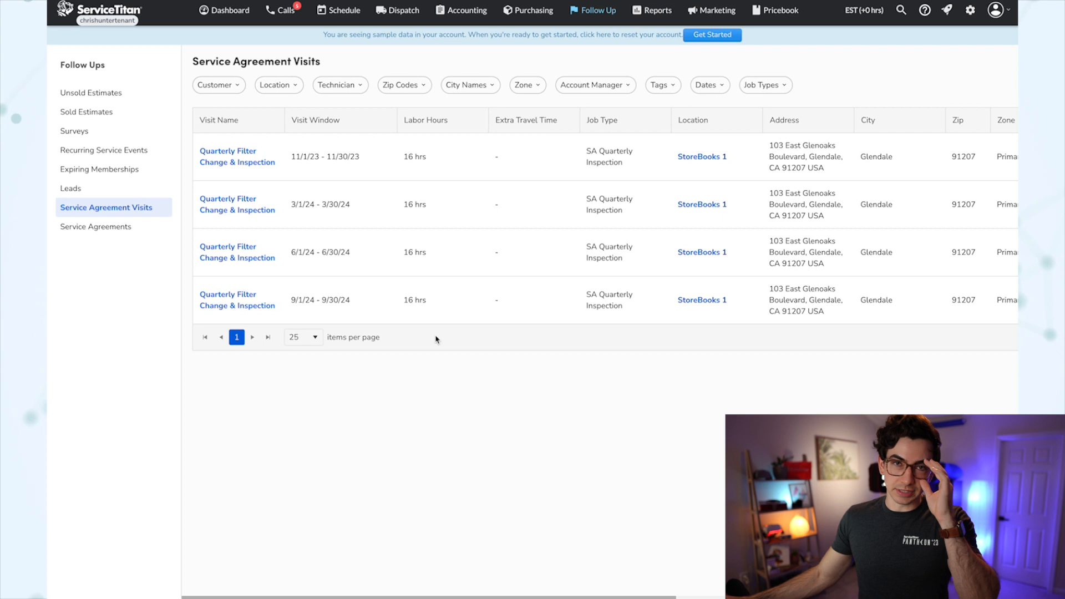
Filter the service agreement visits by the assigned account manager and change the filter to a different account manager.
left_click(613, 91)
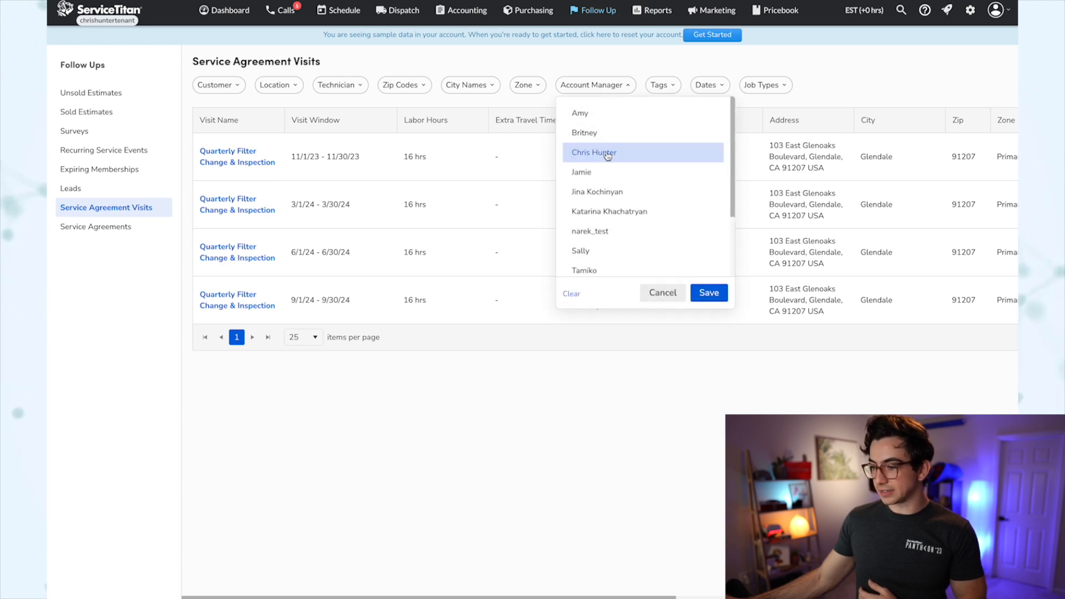
left_click(708, 292)
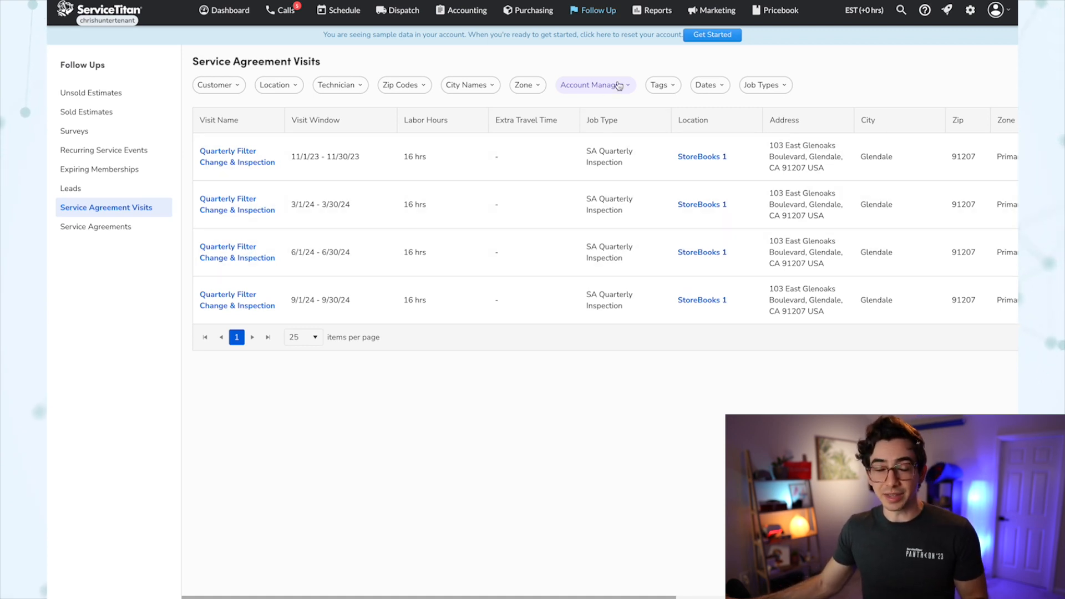
left_click(619, 85)
left_click(616, 137)
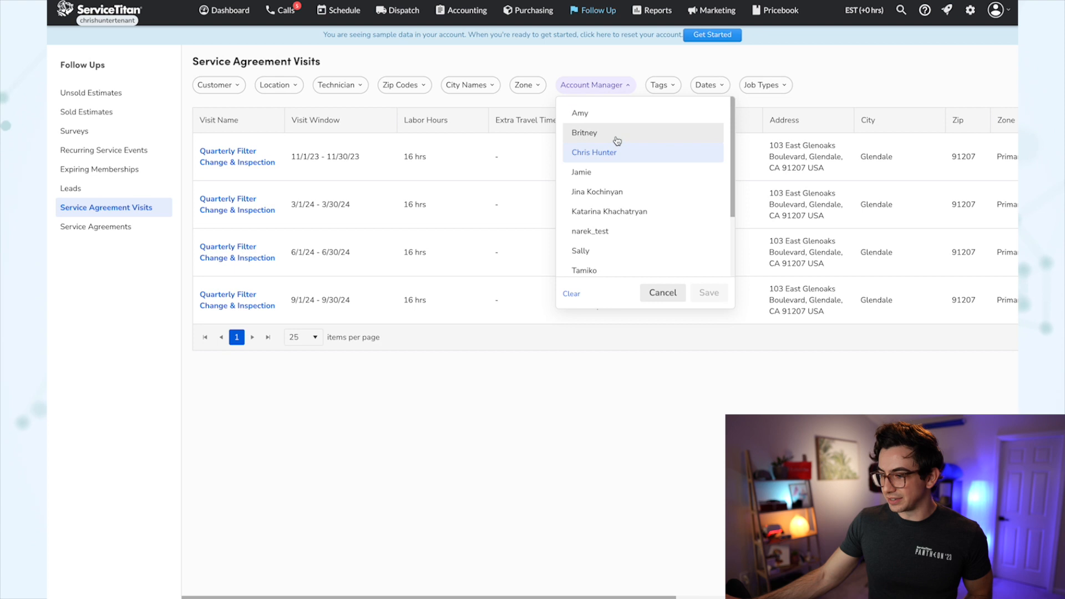
left_click(709, 293)
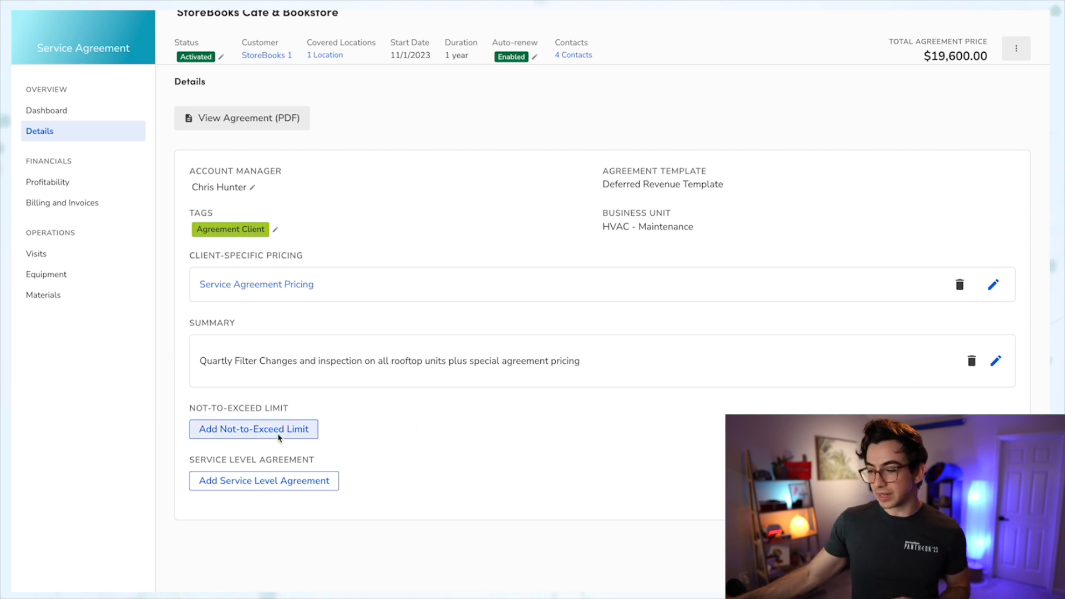
Add the not-to-exceed limit "Anything over $500 must be approved by billing manager" to the StoreBooks Cafe & Bookstore agreement.
left_click(230, 428)
left_click(440, 258)
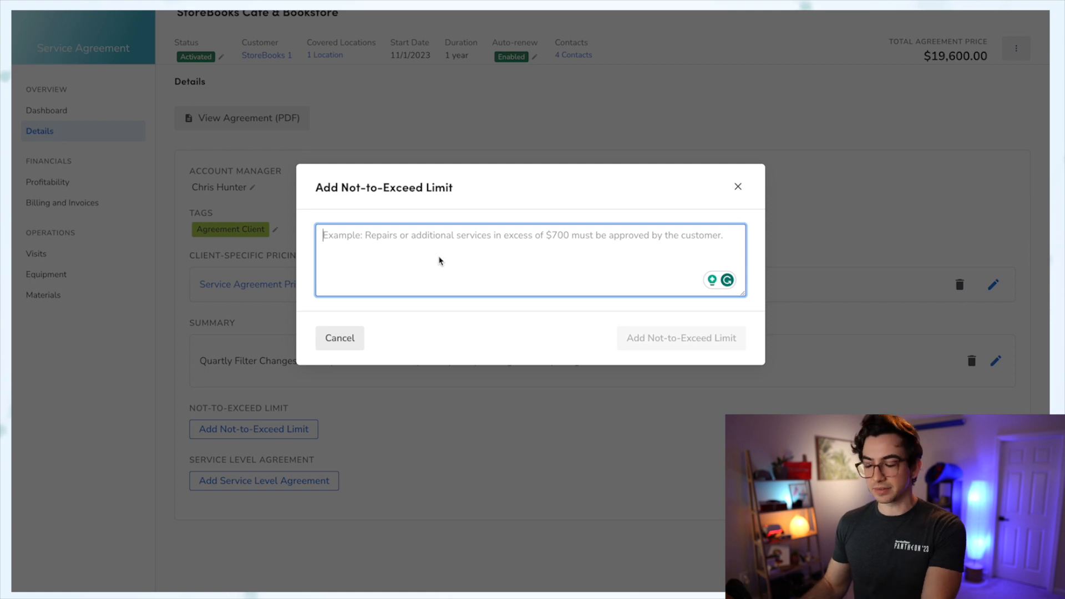
type("Anything over ")
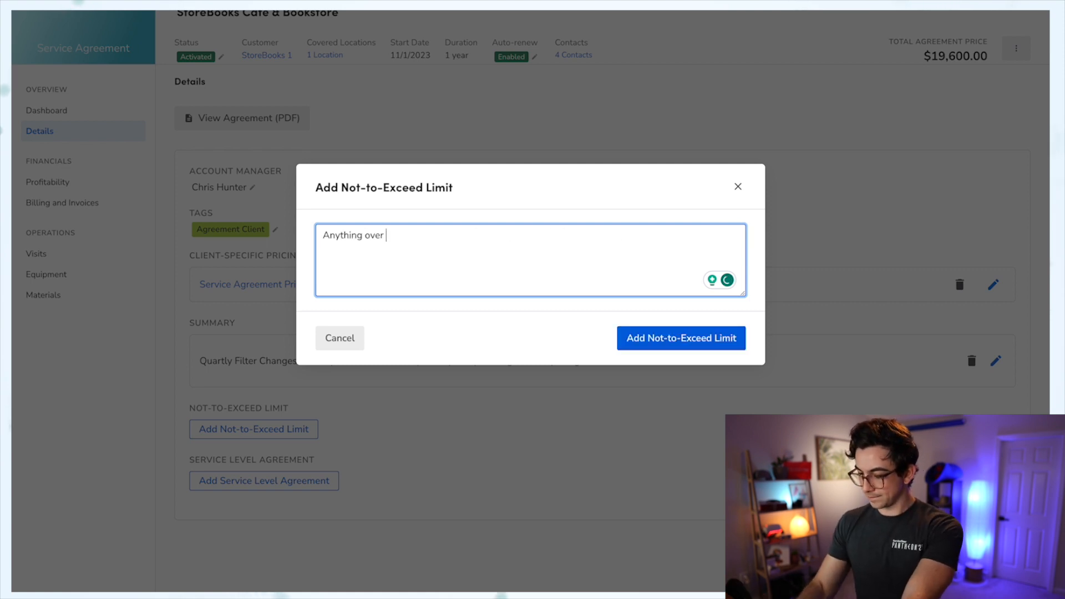
type("$500 must be approved by billing manager")
left_click(681, 338)
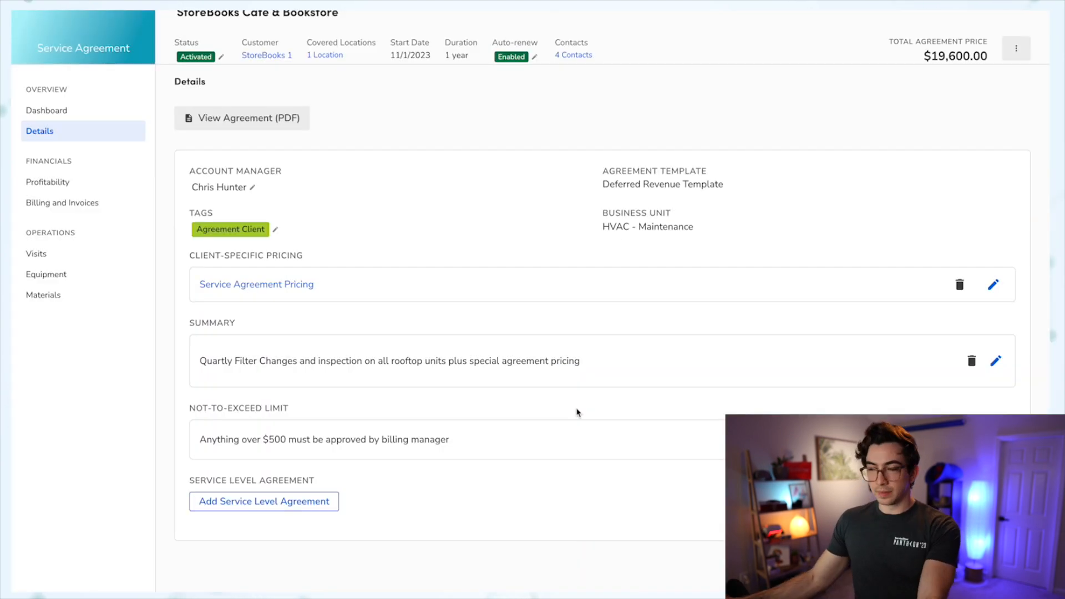
Add the service level agreement text "guaranteed same-day emergency calls" to the agreement's details.
left_click(283, 502)
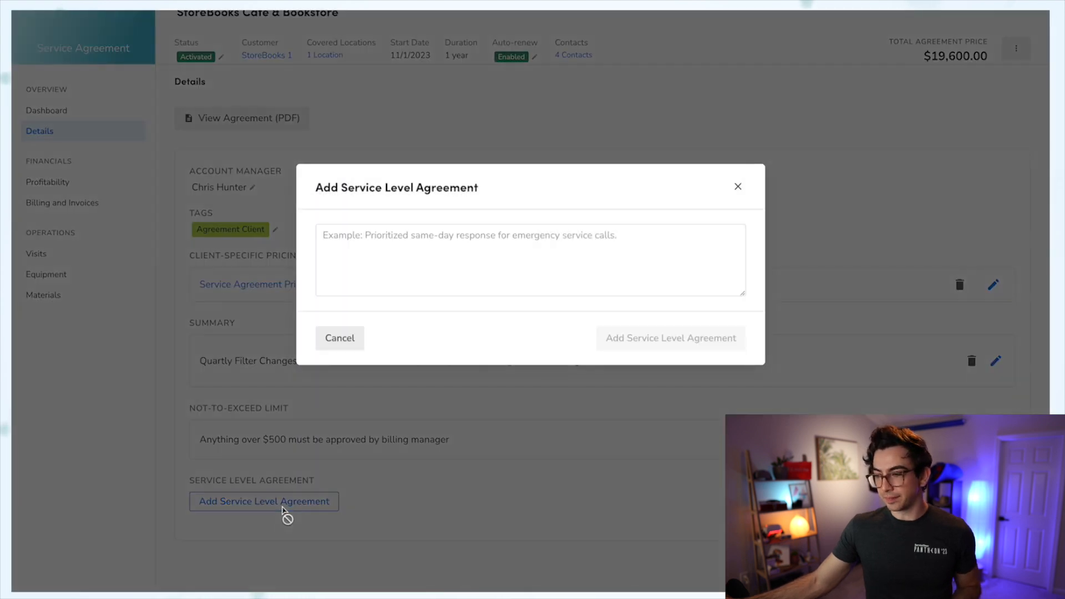
type("guaranteed same-day emergency calls")
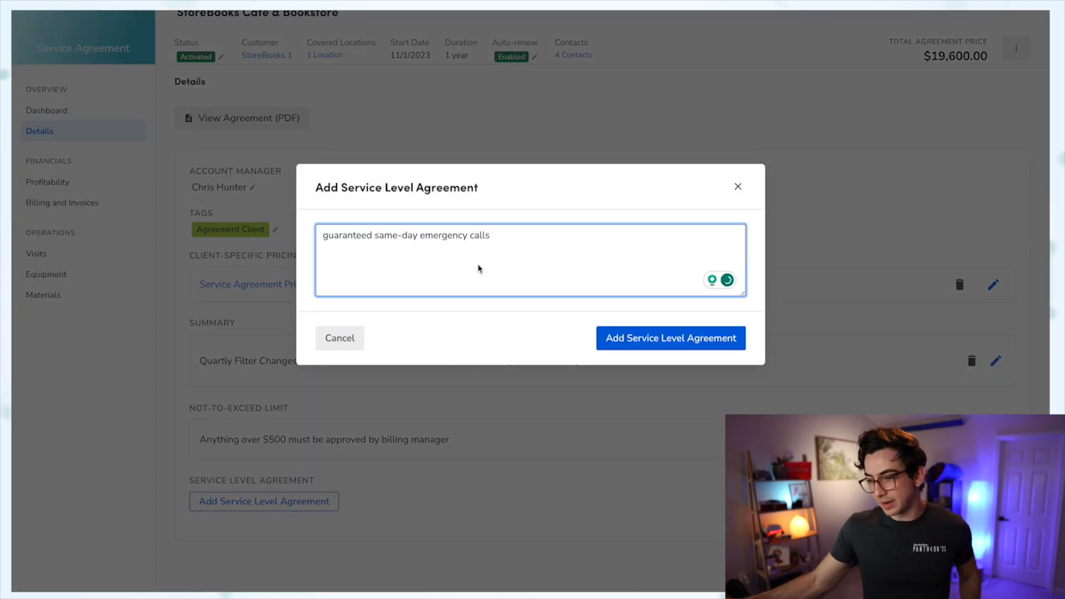
left_click(616, 336)
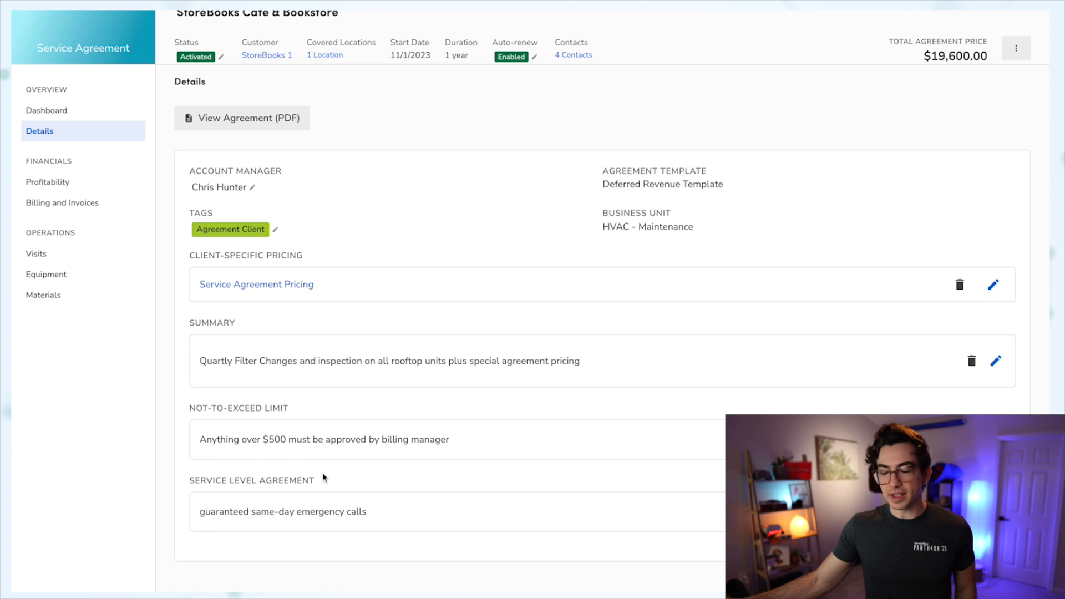
Examine the agreement's profitability budget and expand the expense details of the first StoreBooks 1 visit.
left_click(79, 183)
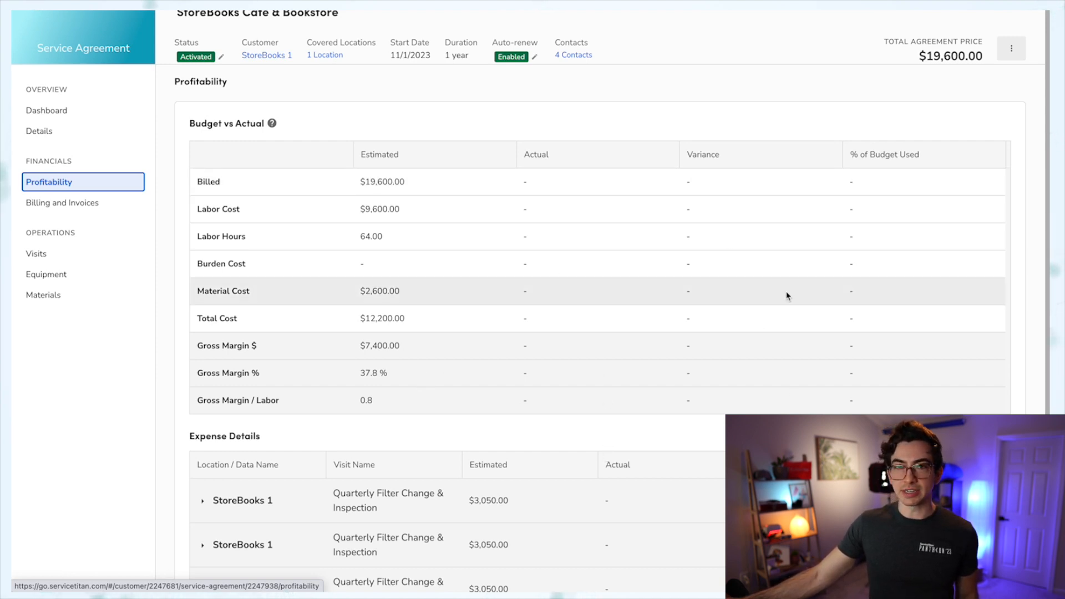
scroll(444, 289, "down", 4)
left_click(217, 273)
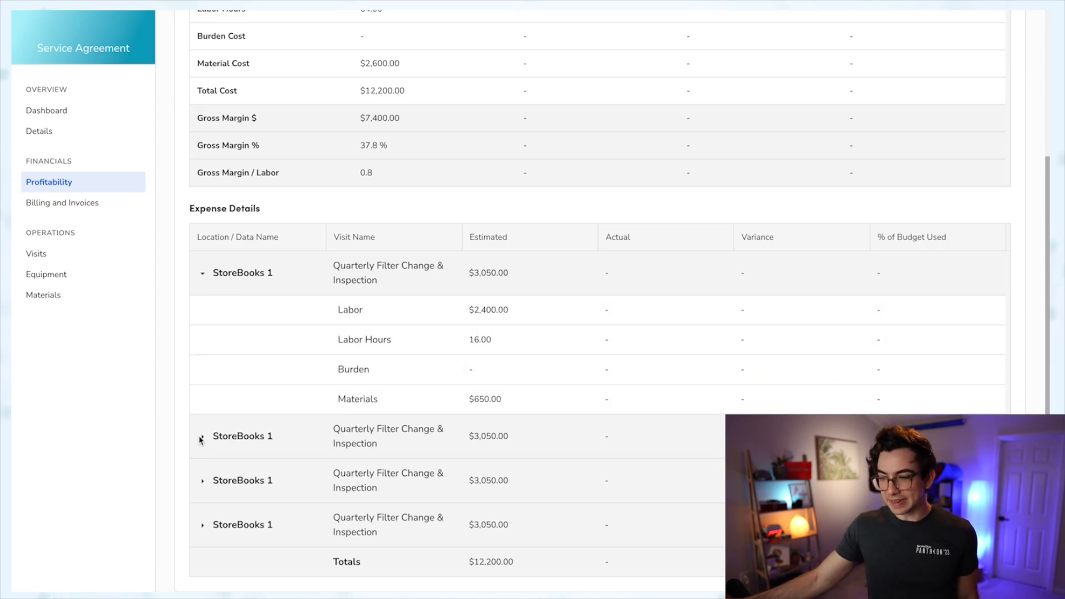
scroll(300, 401, "up", 4)
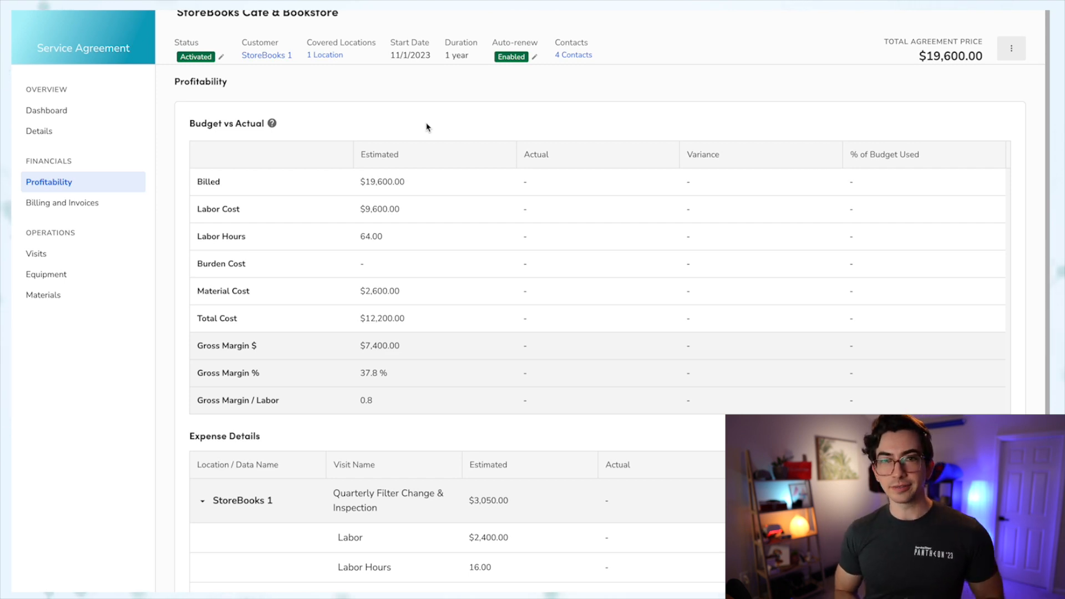
Review the agreement's billing and invoices, and open its list of visits.
left_click(62, 202)
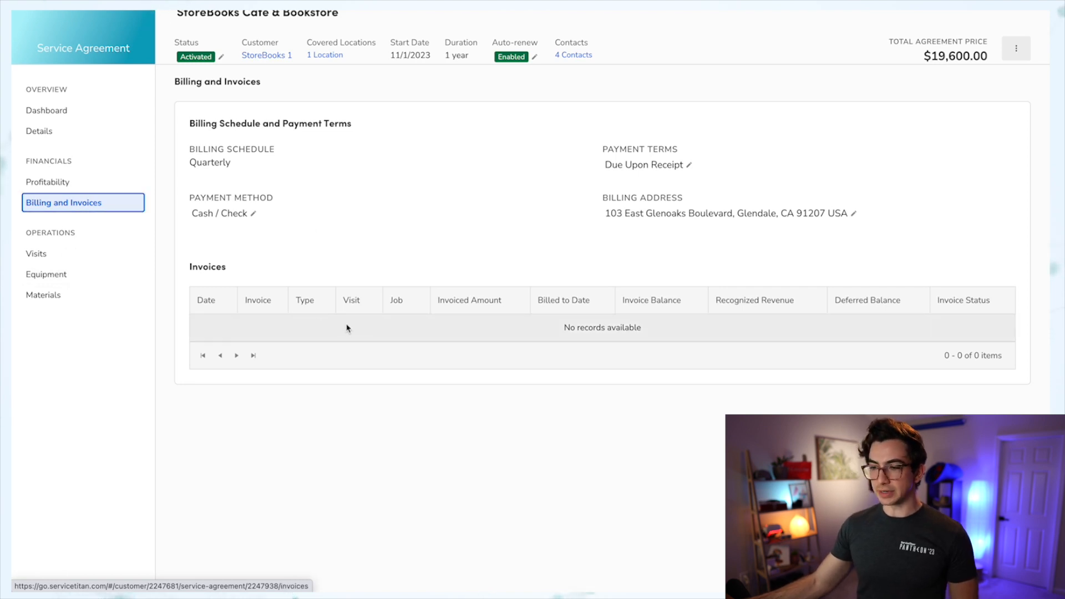
left_click(88, 254)
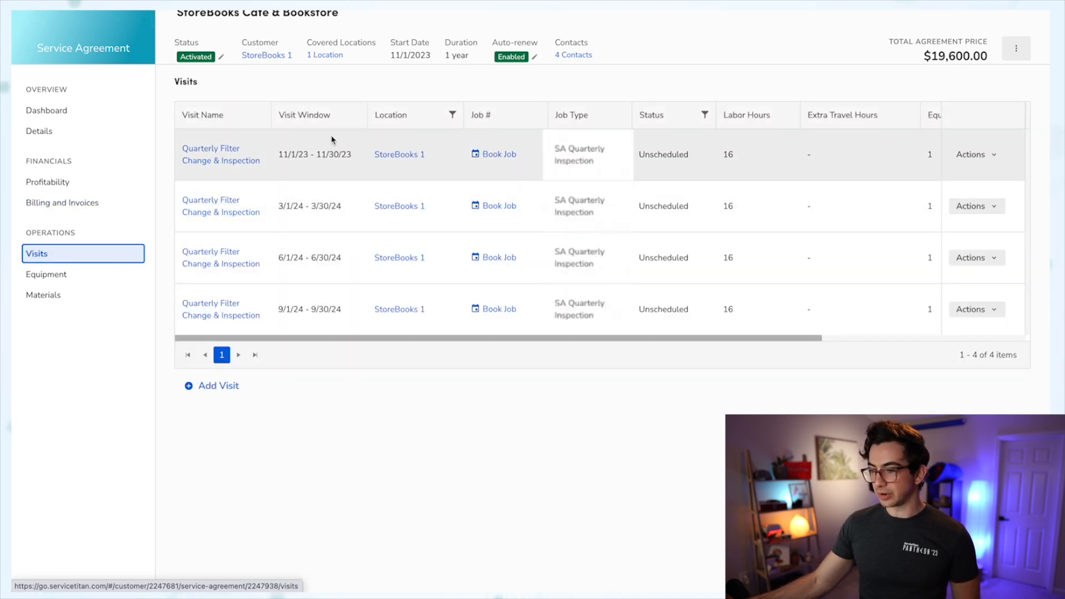
Add the 20" x 25" x 5" Filter as a material for the first Quarterly Filter Change & Inspection visit with quantity 8.
left_click(46, 274)
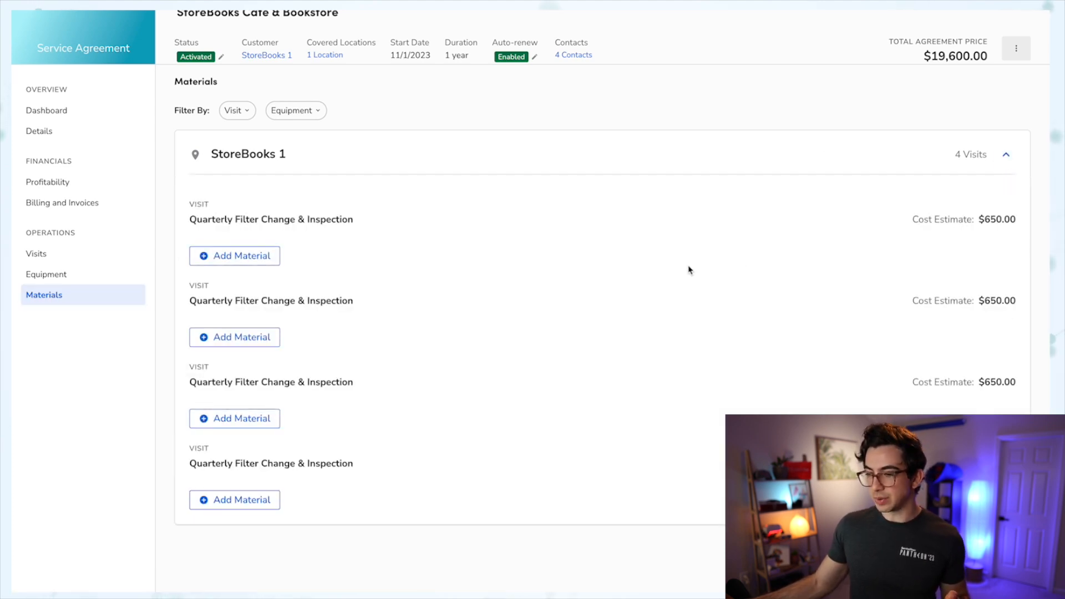
left_click(249, 265)
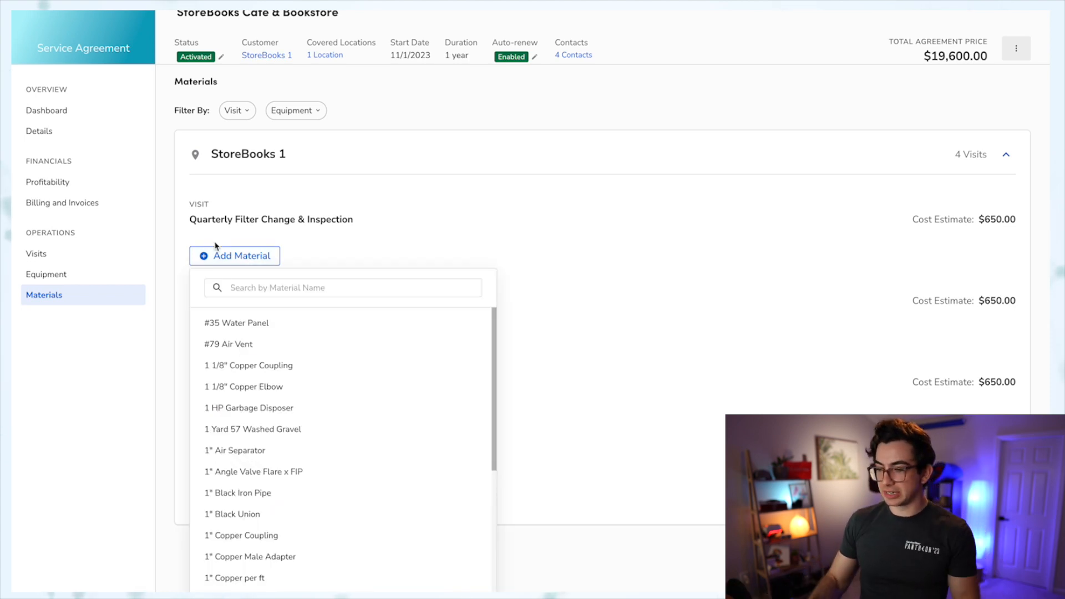
type("filter")
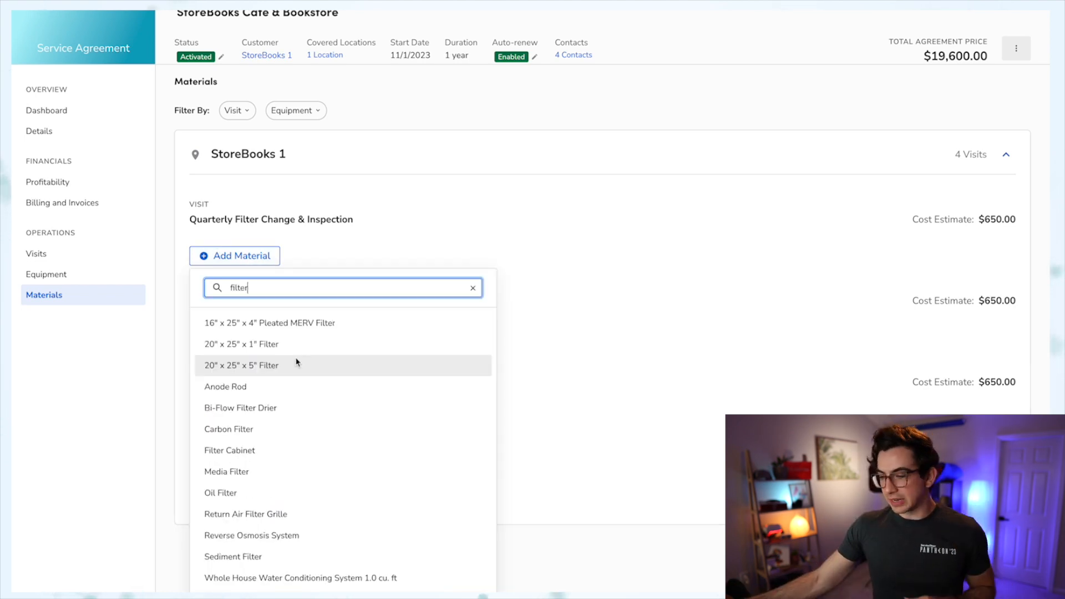
left_click(296, 364)
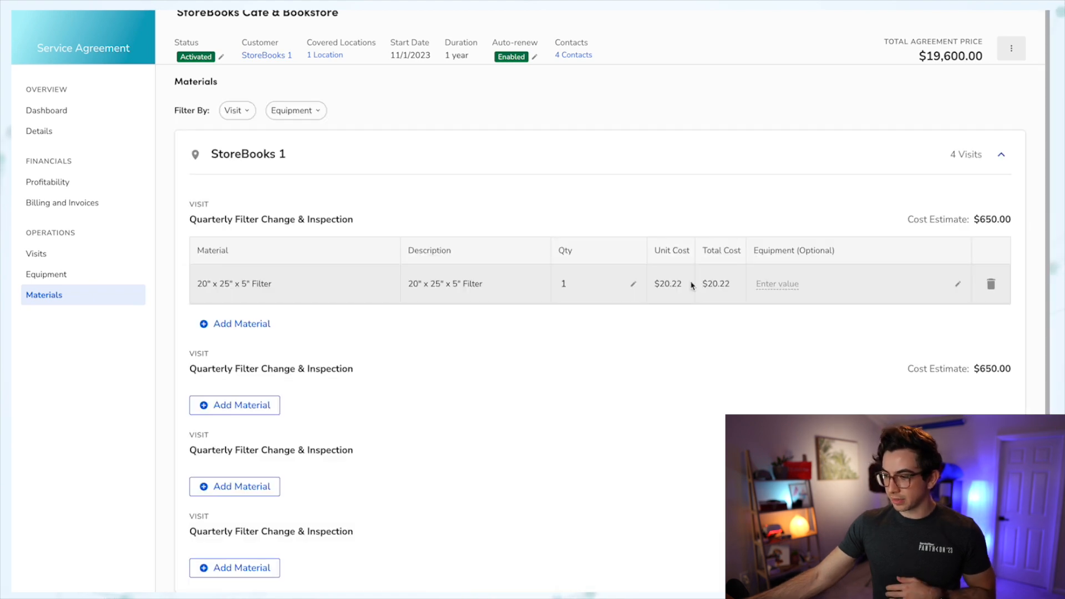
left_click(630, 287)
type("0")
key("Return")
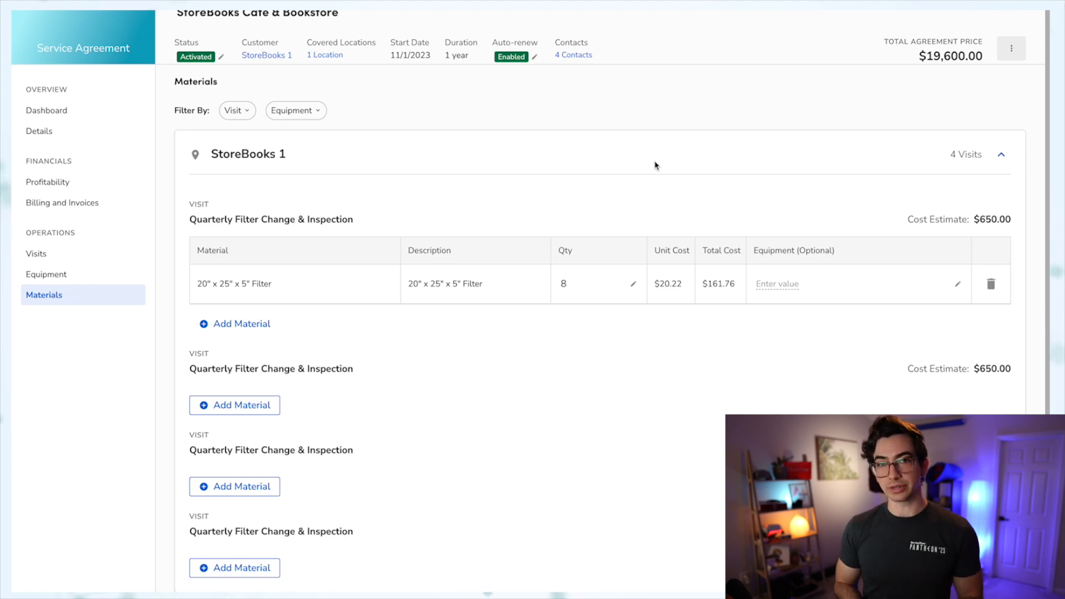
Review the list of service agreements in the follow-ups and browse the available service agreement reports.
mouse_move(121, 21)
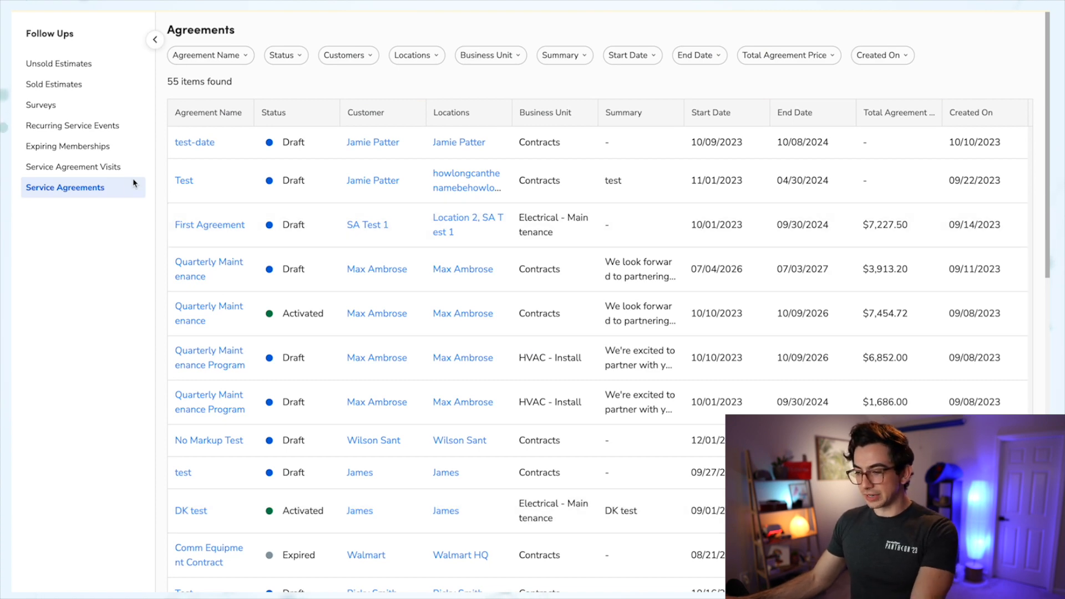
scroll(274, 191, "down", 8)
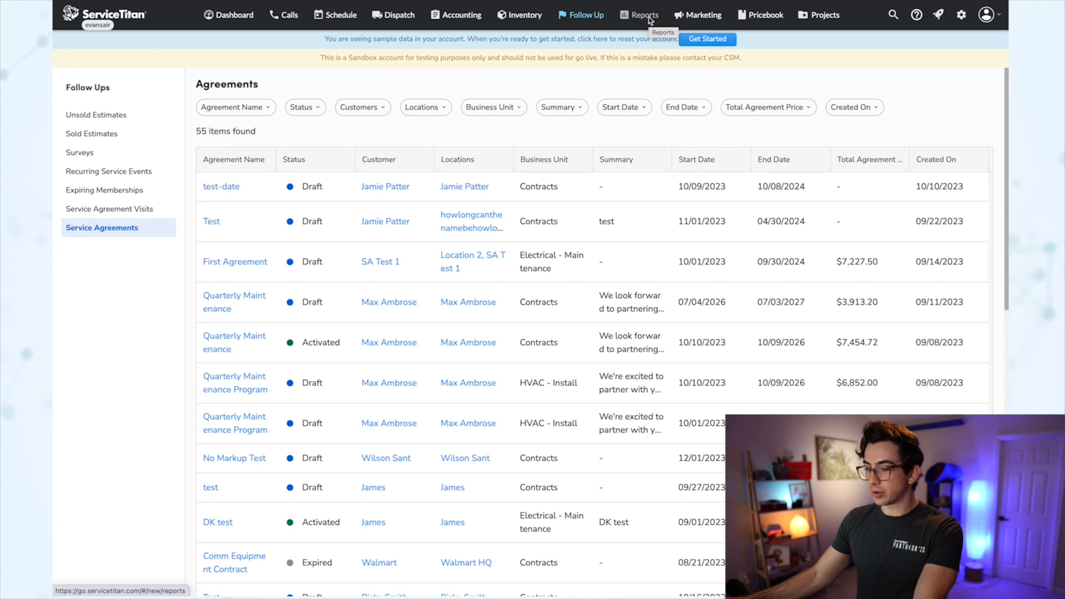
left_click(644, 17)
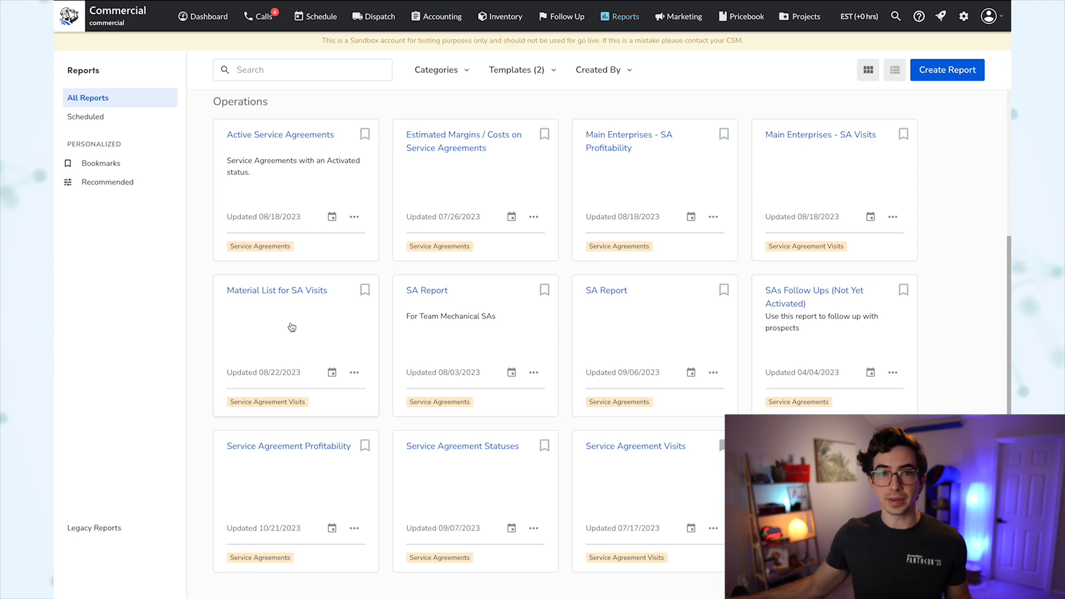
scroll(421, 317, "up", 4)
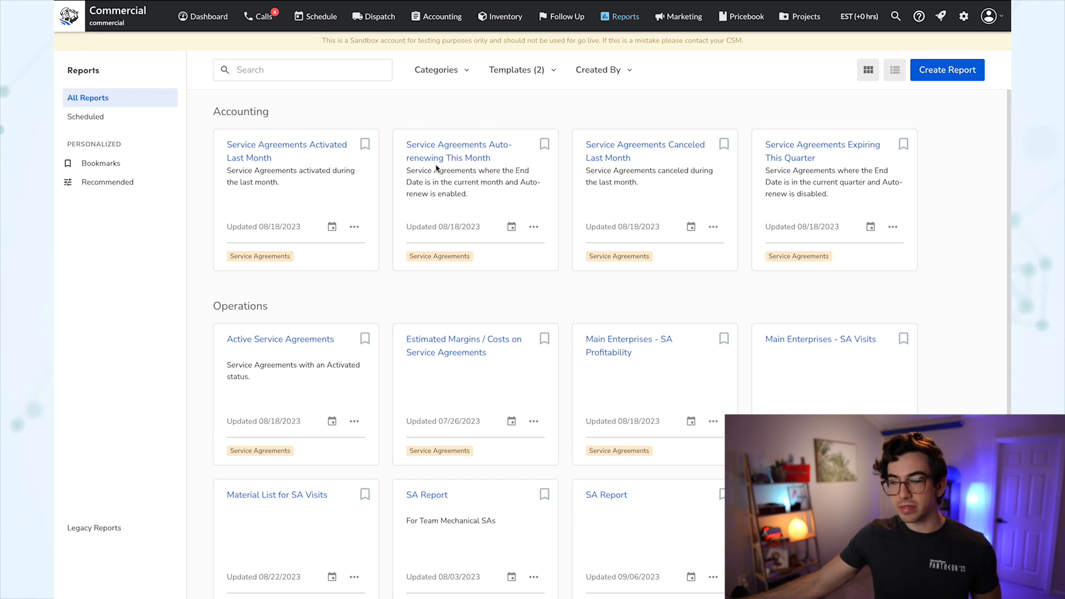
scroll(436, 168, "down", 1)
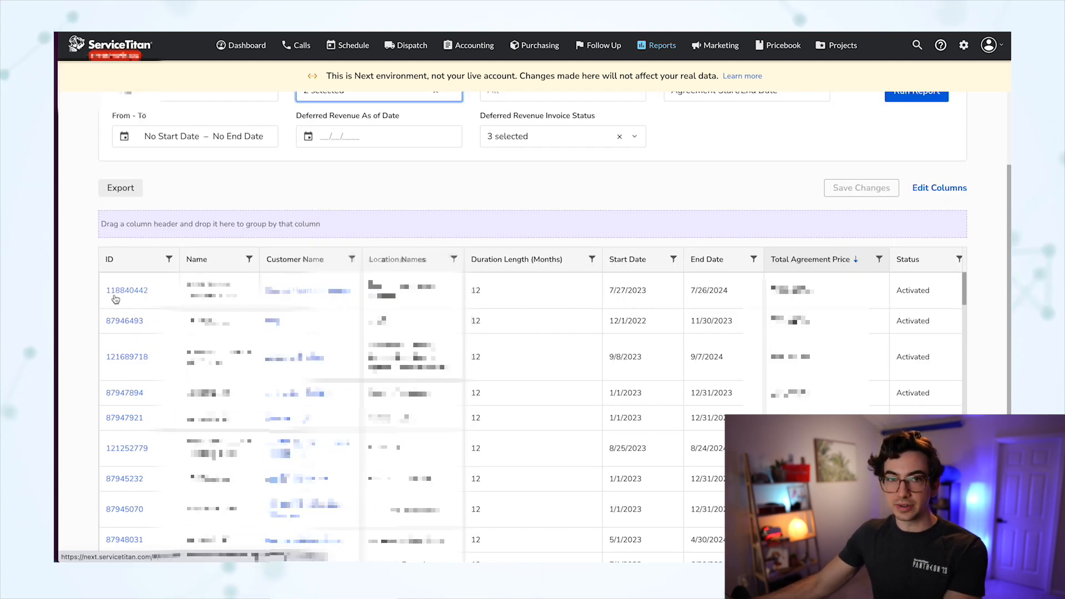
Examine the activated agreements in the service agreements report and the columns that can be included in it.
scroll(115, 300, "right", 4)
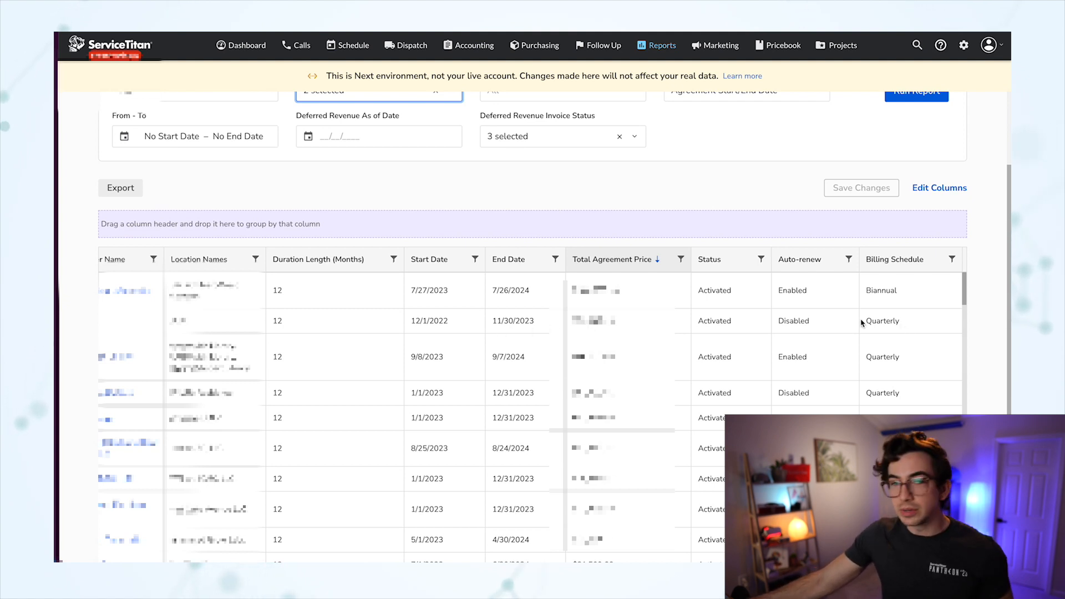
left_click(949, 193)
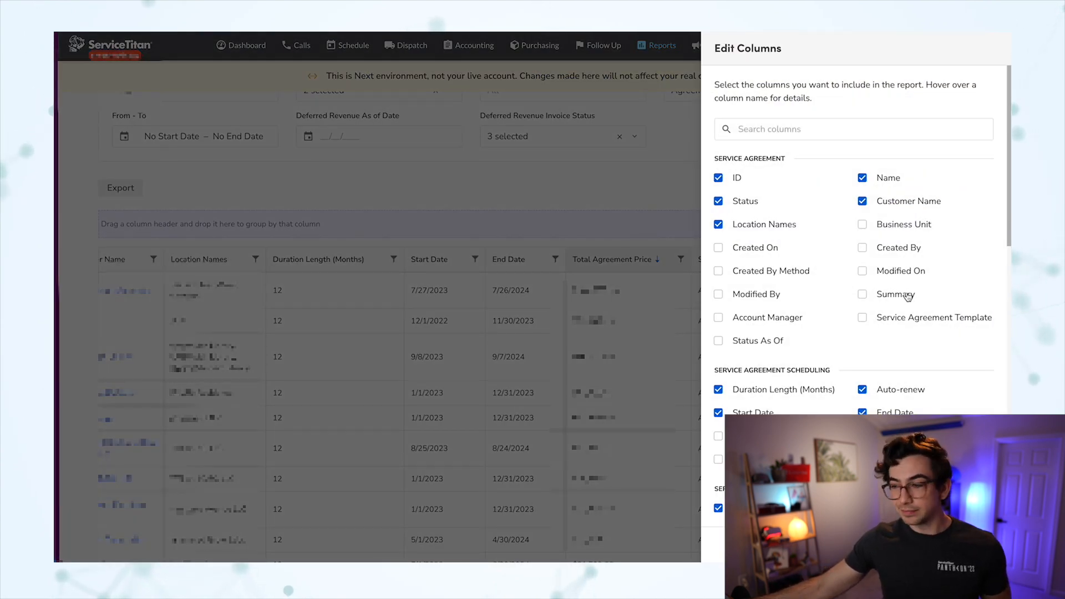
left_click_drag(1010, 109, 1010, 390)
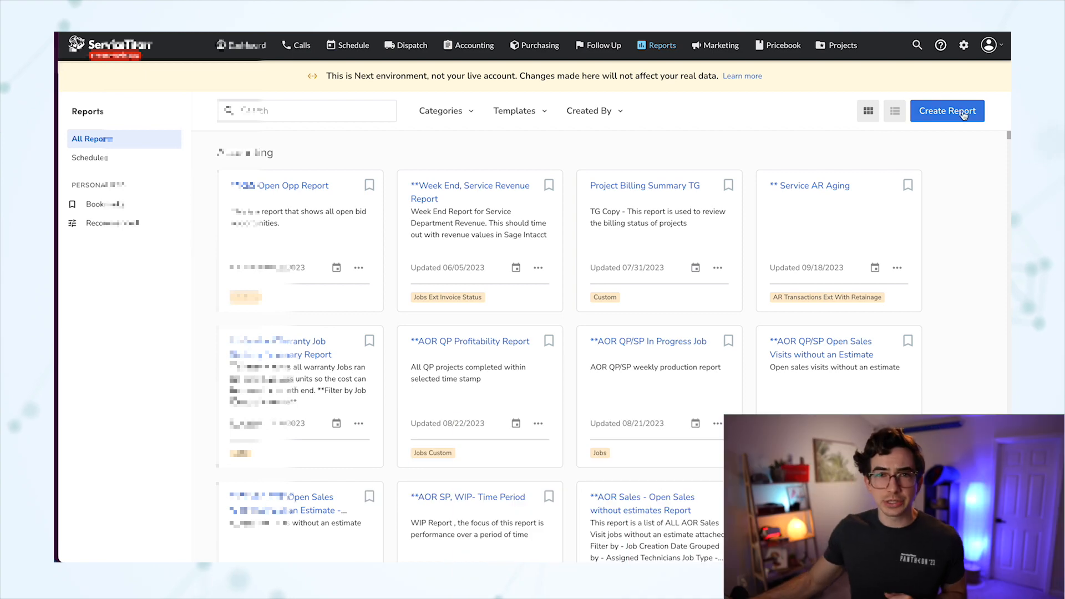
Start a new report based on the Service Agreements template.
left_click(961, 113)
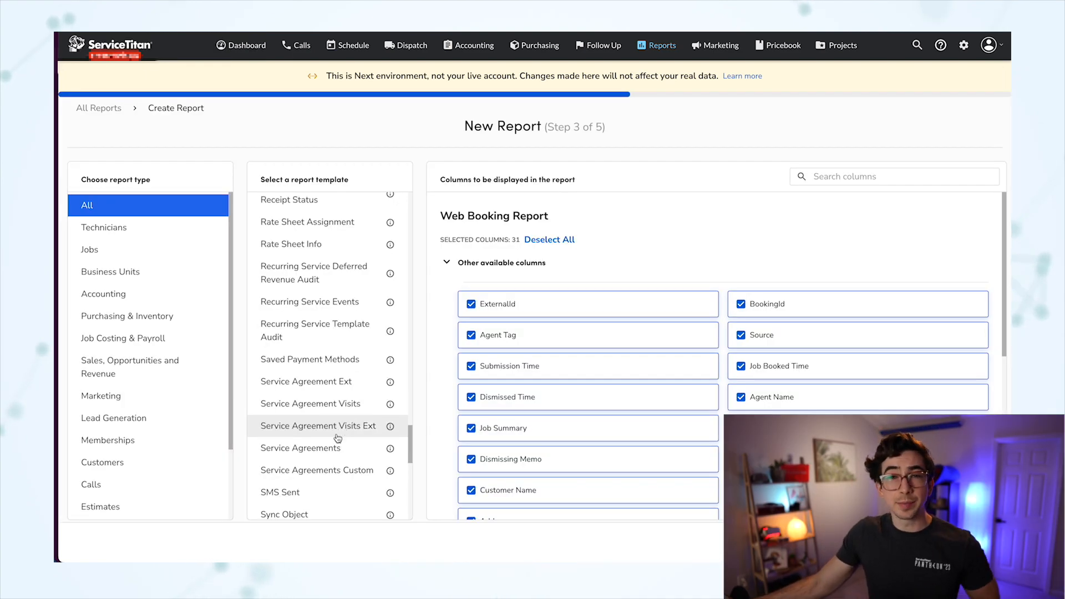
left_click(341, 448)
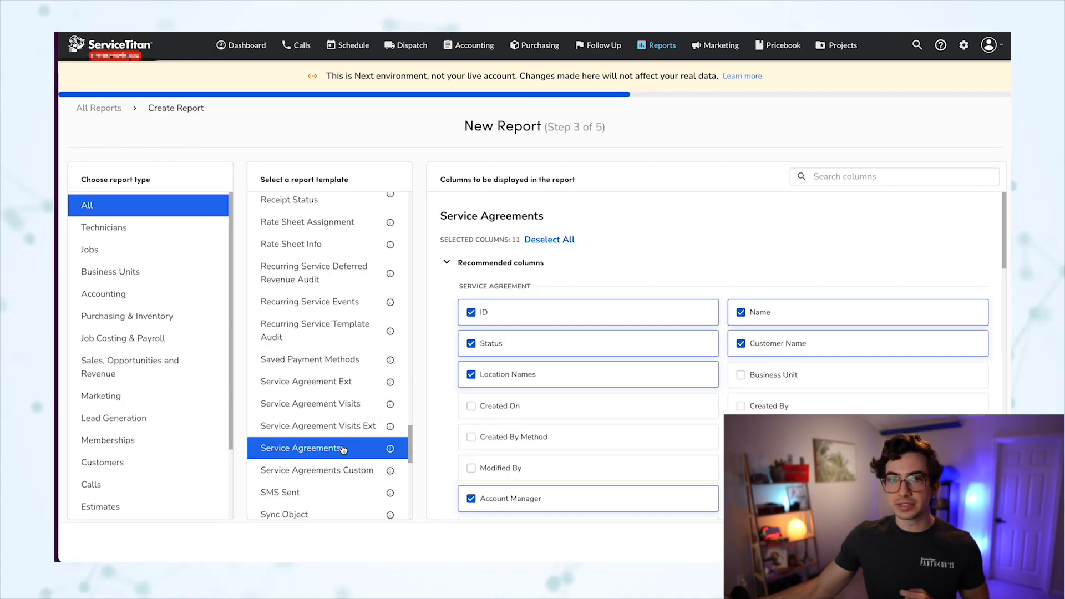
scroll(463, 289, "down", 10)
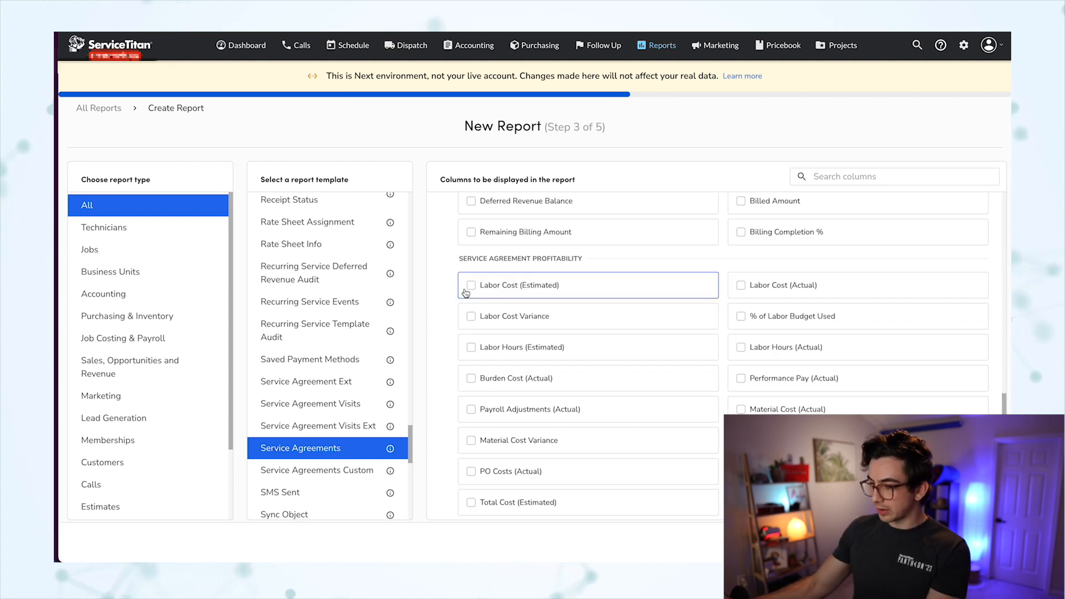
Include the Labor Cost (Estimated), Labor Cost (Actual), Labor Cost Variance, Labor Hours (Estimated) and Labor Hours (Actual) columns in the new report.
left_click(471, 286)
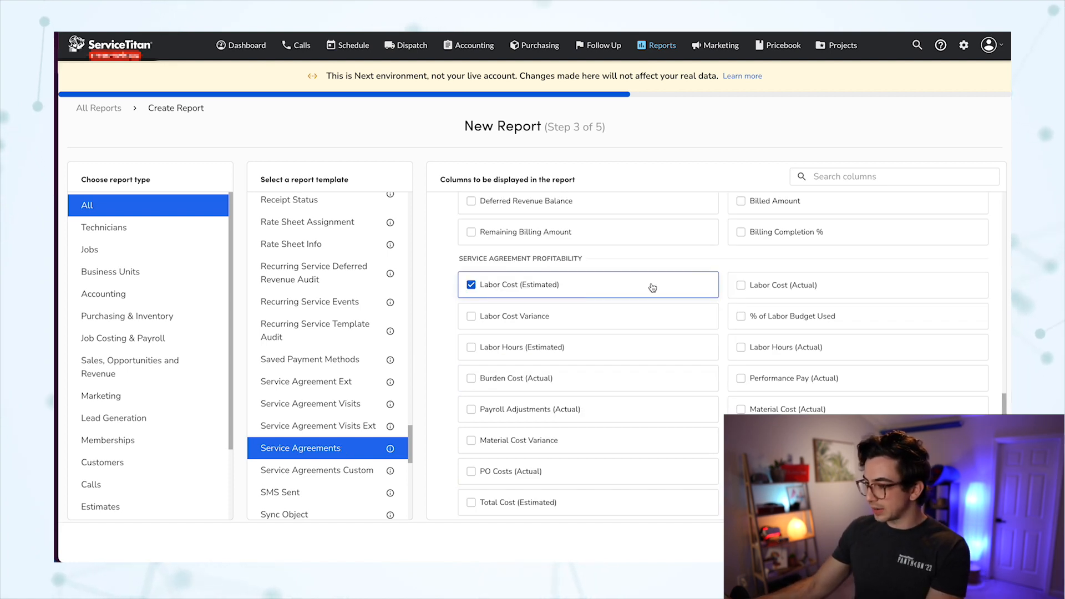
left_click(744, 287)
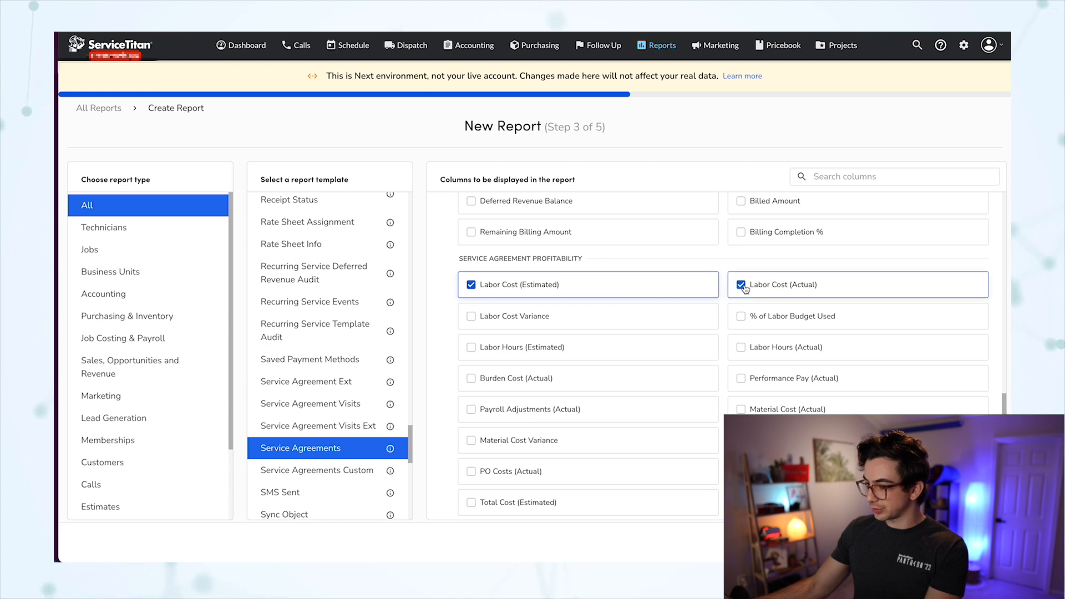
left_click(472, 318)
scroll(471, 316, "down", 1)
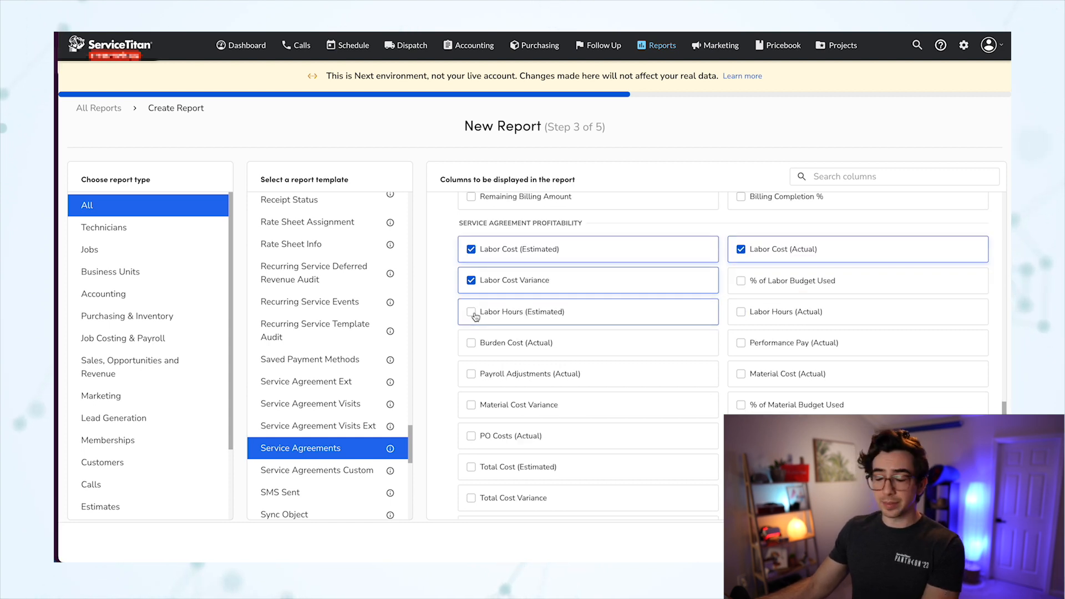
left_click(472, 311)
left_click(741, 312)
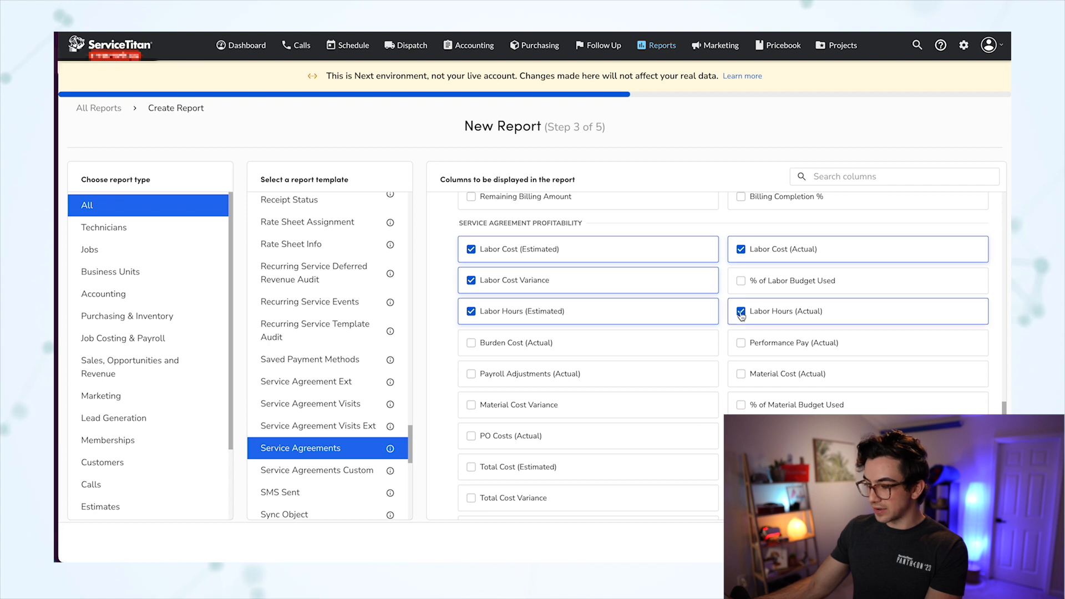
Include Material Cost Variance, Total Cost (Estimated), (Actual) and Variance, % of Total Cost Budget Used and Gross Margin % (Actual) in the report.
scroll(471, 333, "down", 3)
left_click(472, 305)
scroll(473, 313, "down", 2)
left_click(472, 313)
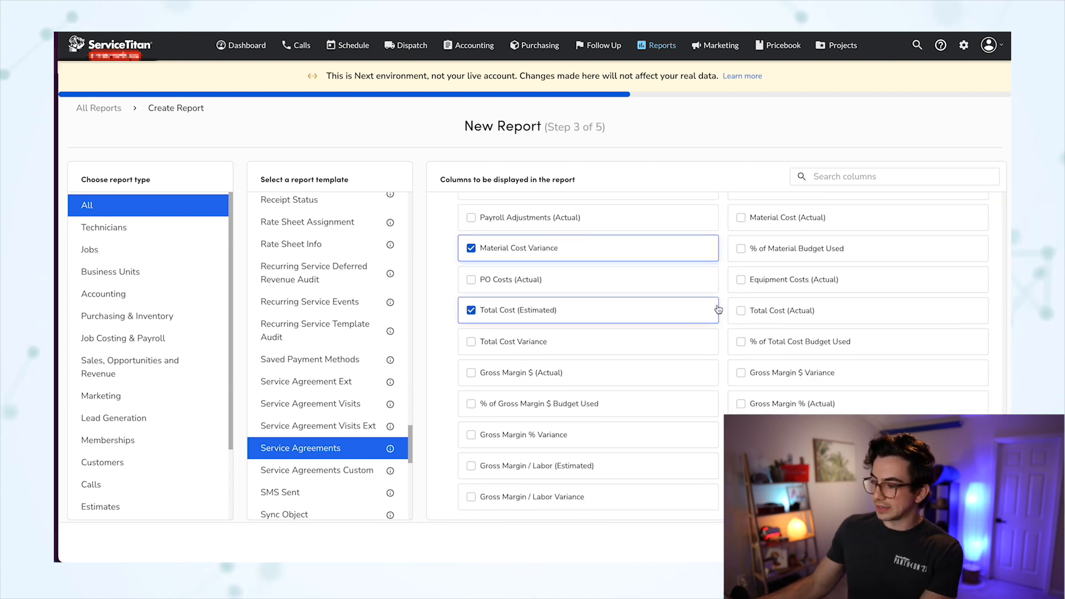
left_click(744, 311)
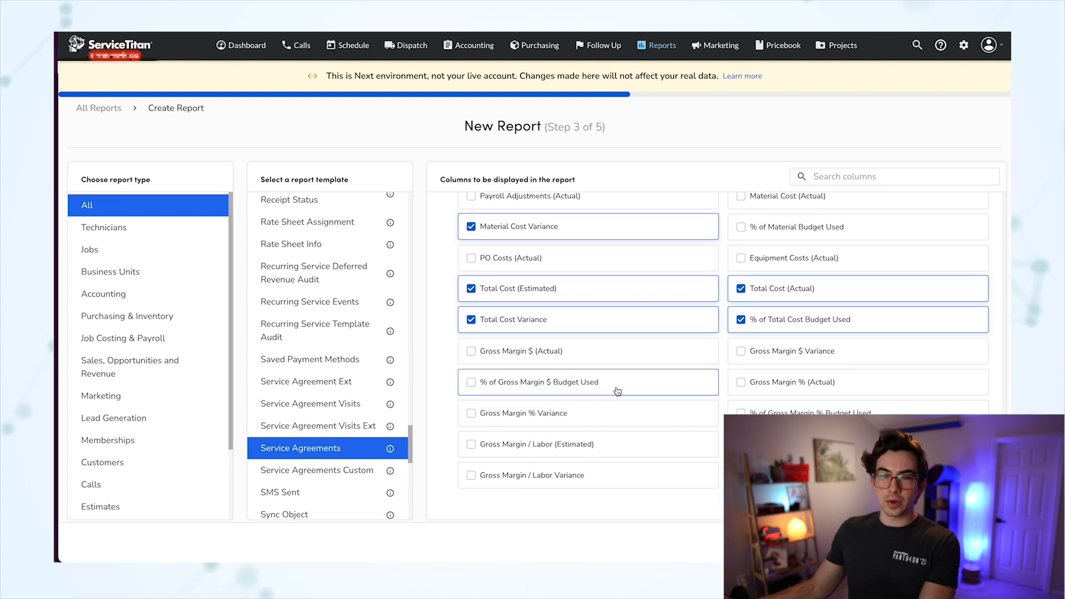
left_click(742, 382)
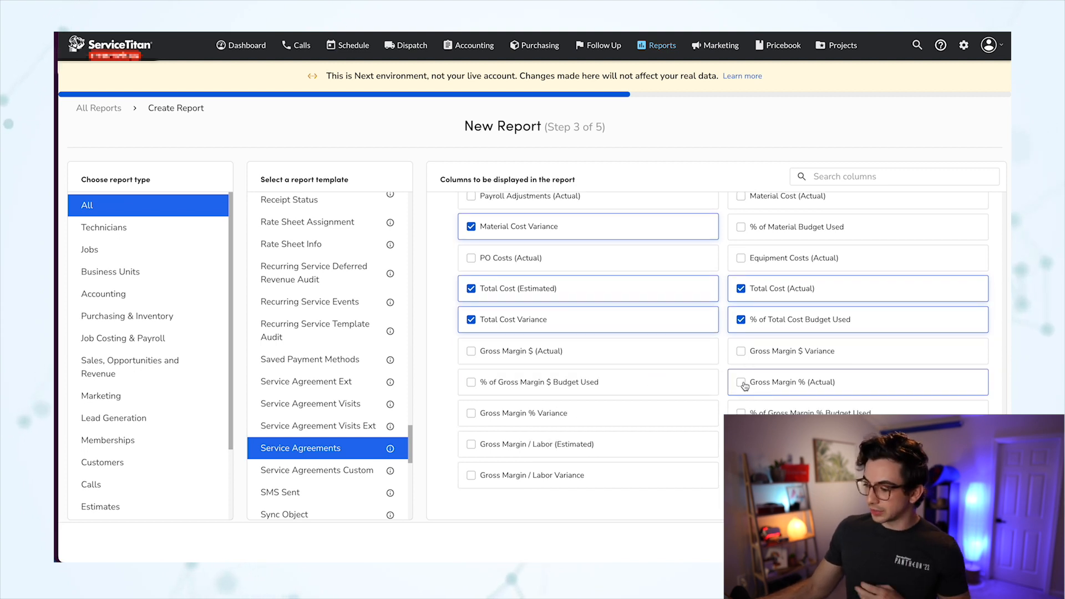
scroll(594, 355, "up", 5)
scroll(607, 364, "down", 5)
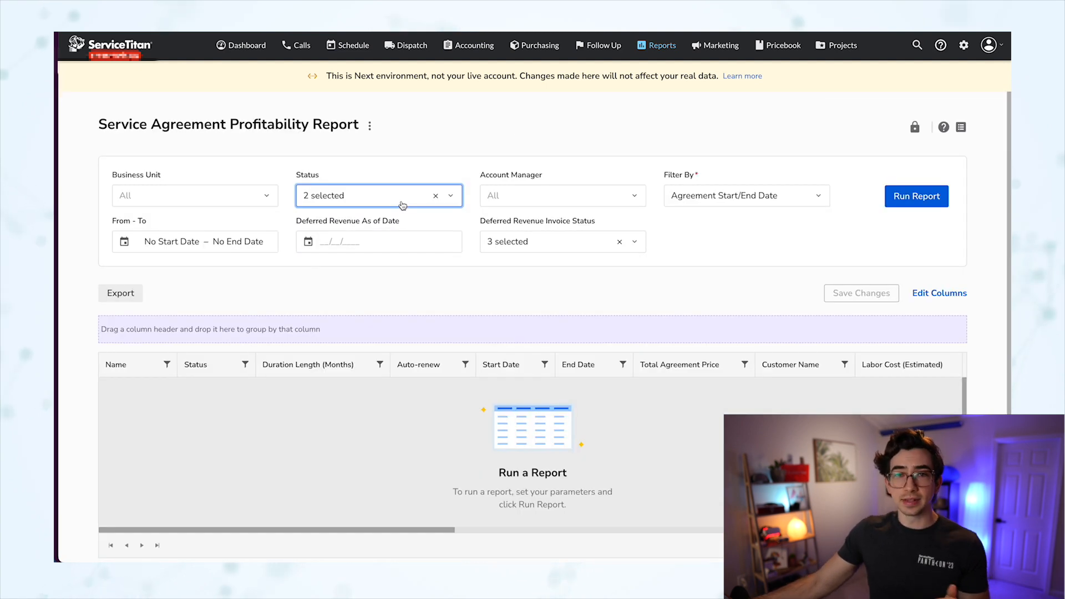
Run the Service Agreement Profitability Report and examine its labor, total cost and gross margin columns.
left_click(400, 200)
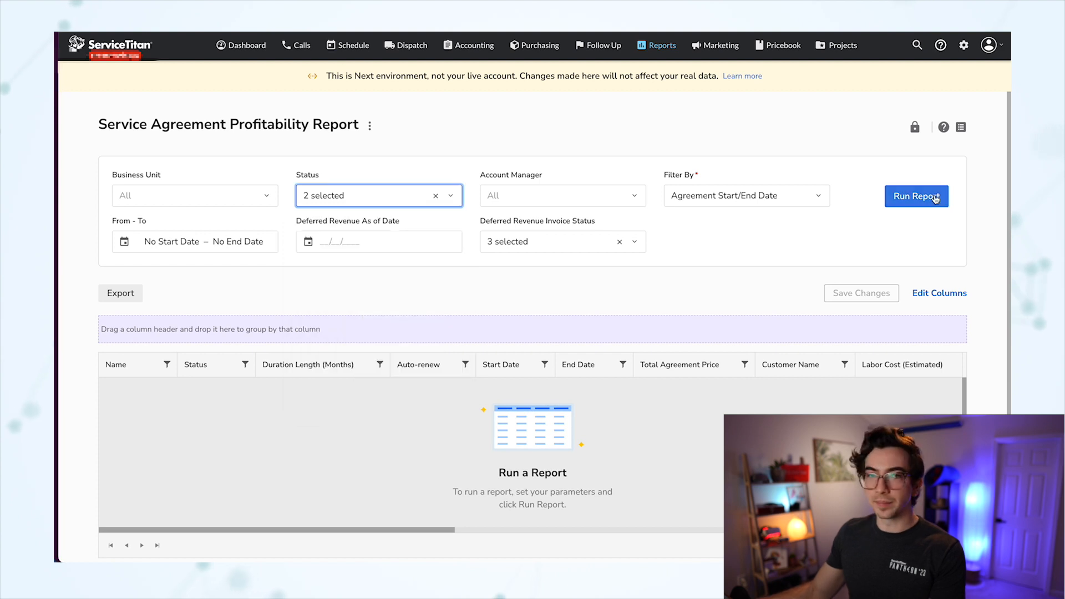
left_click(936, 198)
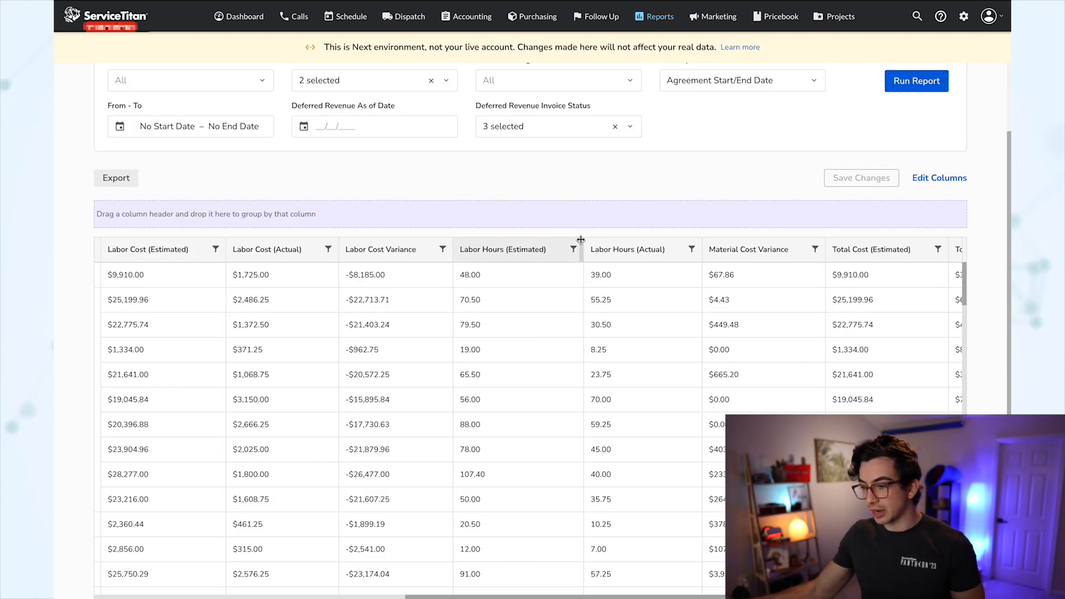
scroll(712, 300, "right", 7)
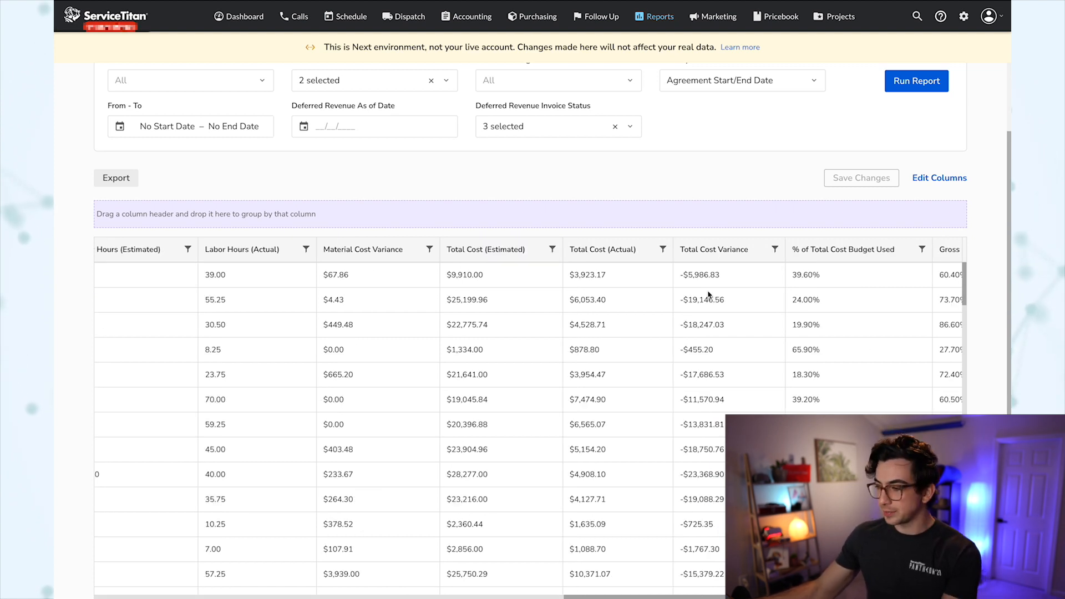
scroll(708, 296, "right", 2)
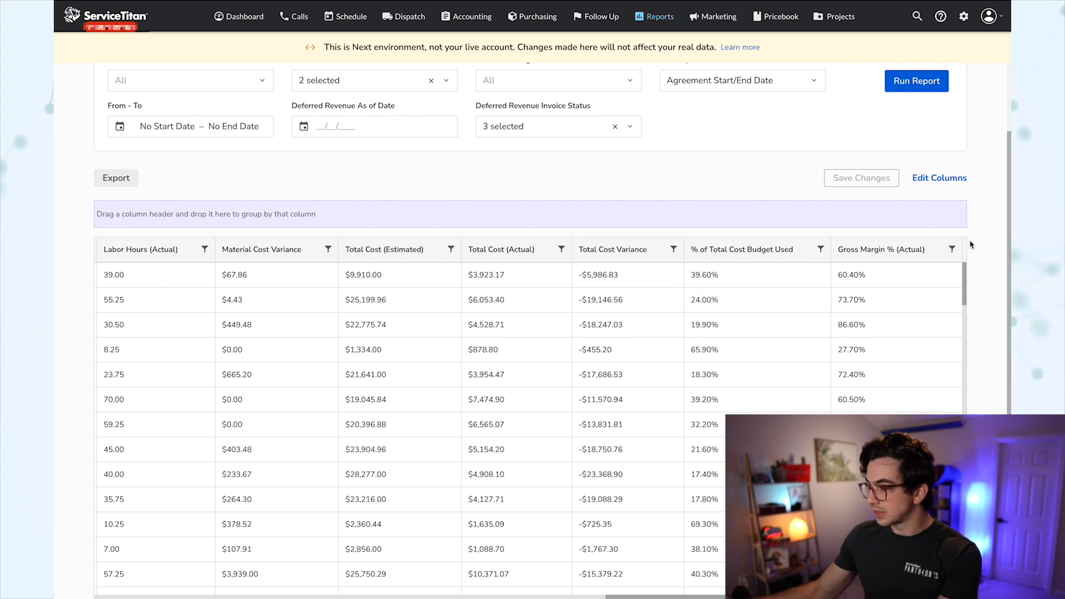
Filter the profitability report to agreements whose Gross Margin % (Actual) is less than 0.4.
left_click(953, 249)
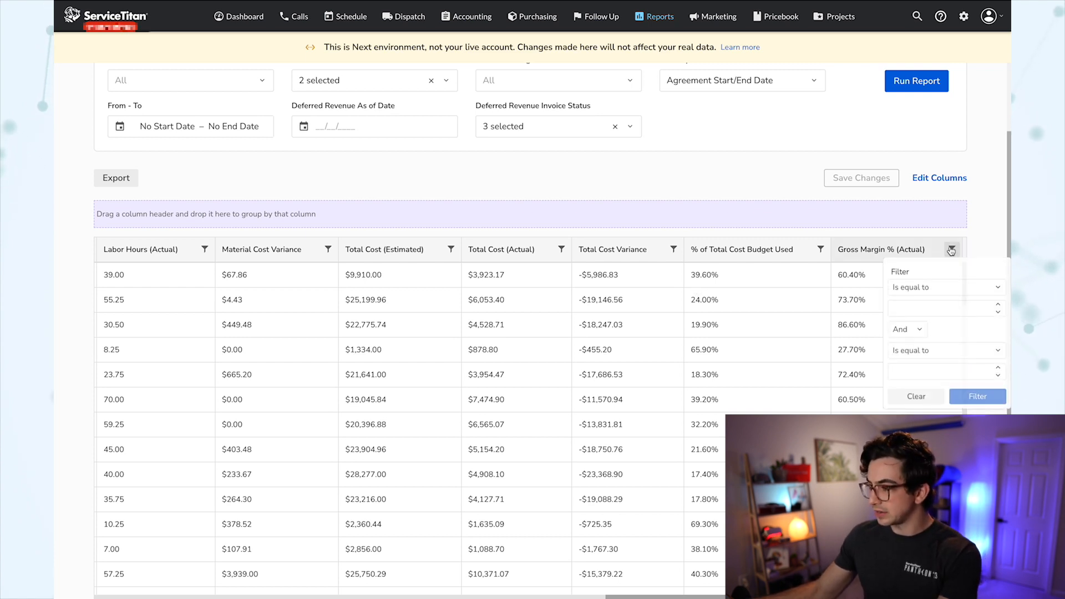
left_click(930, 306)
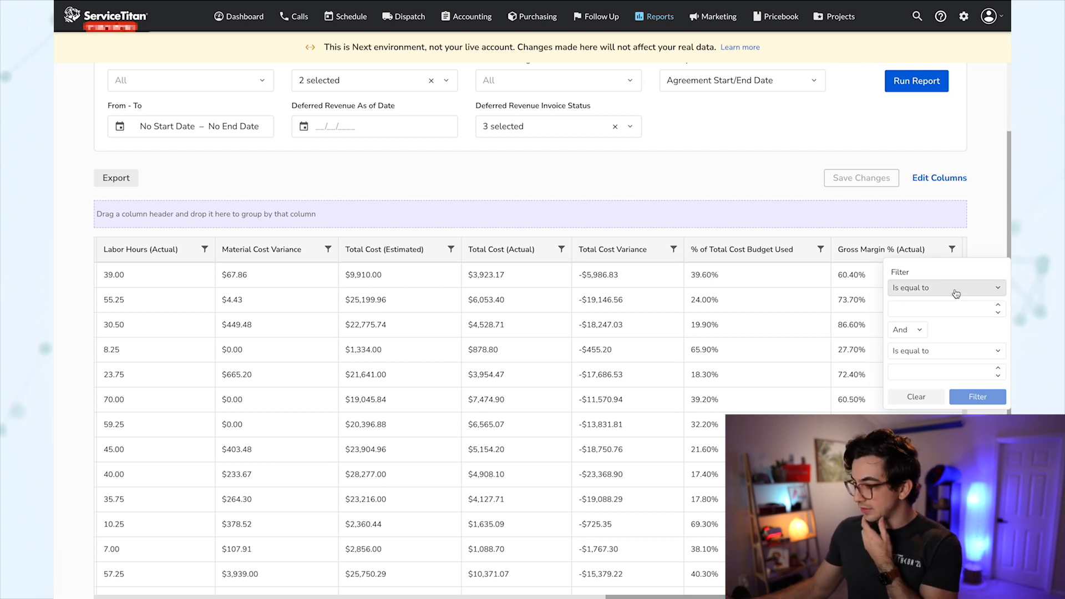
left_click(956, 293)
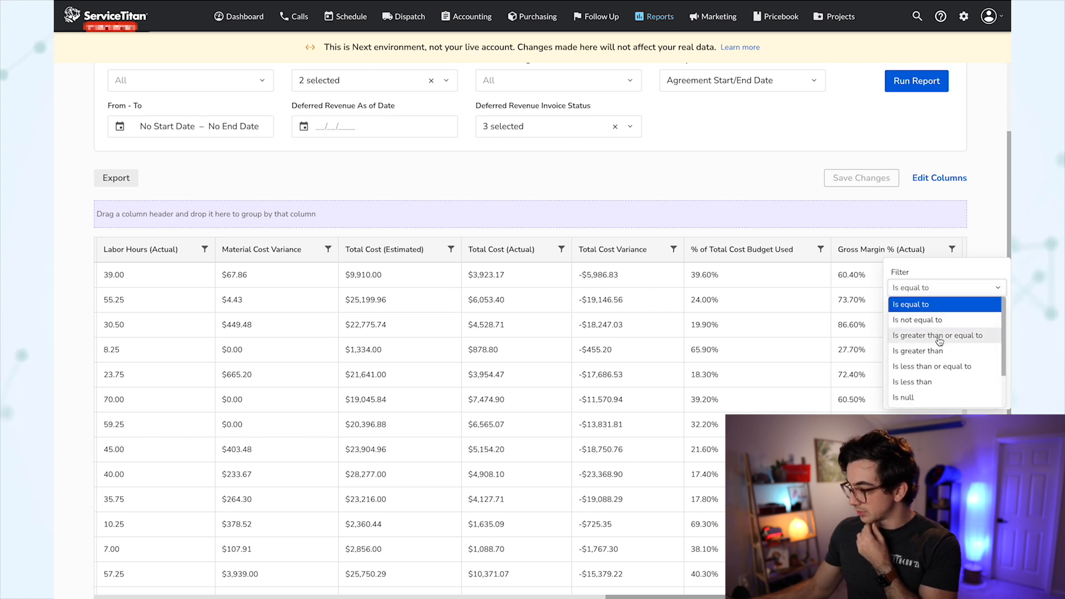
left_click(937, 382)
left_click(937, 309)
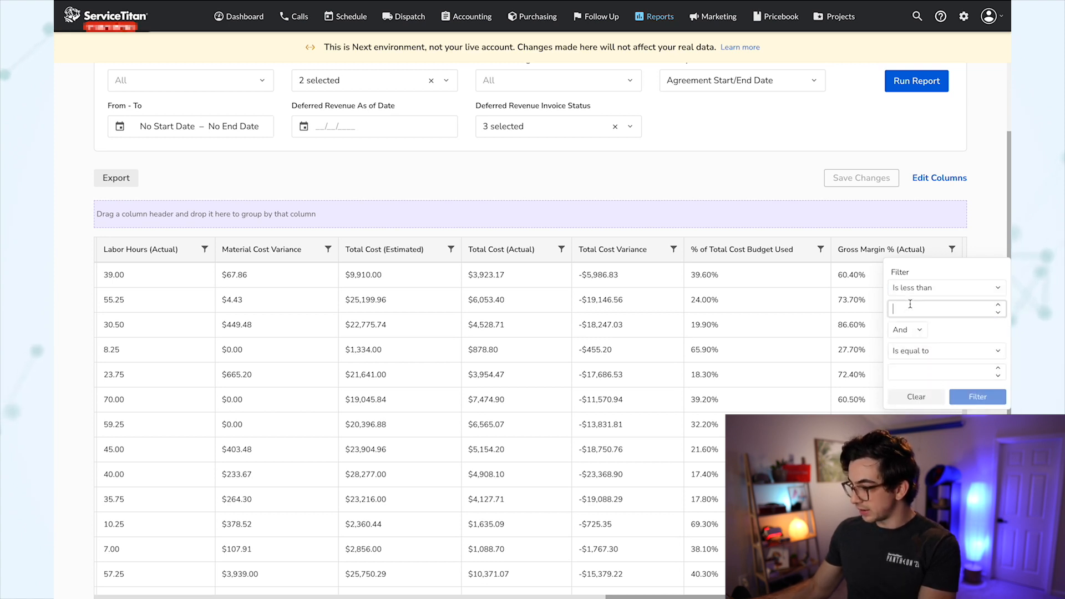
type("0.4")
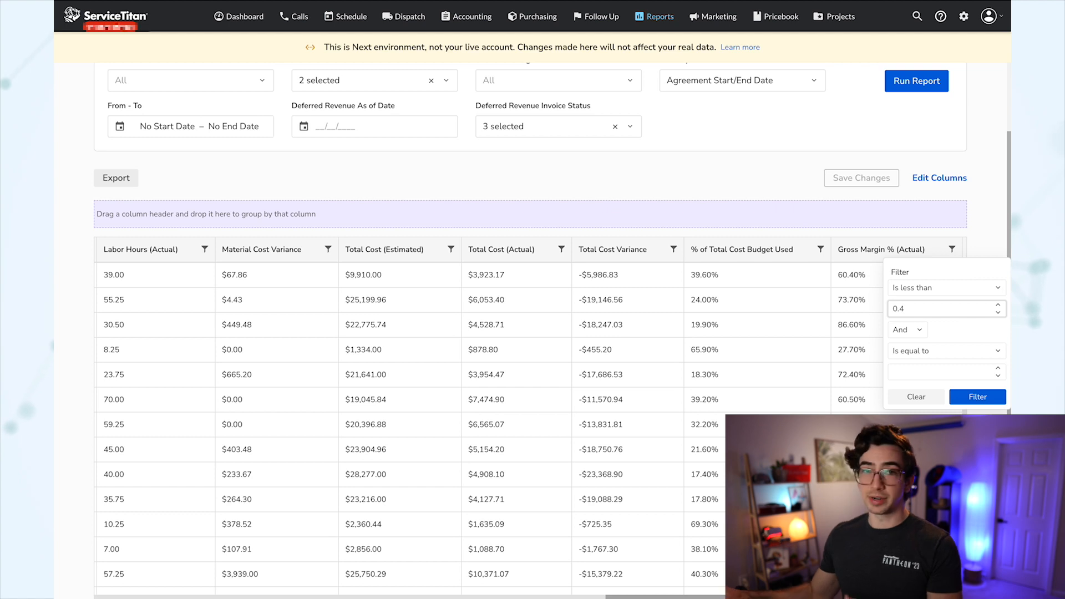
left_click(976, 397)
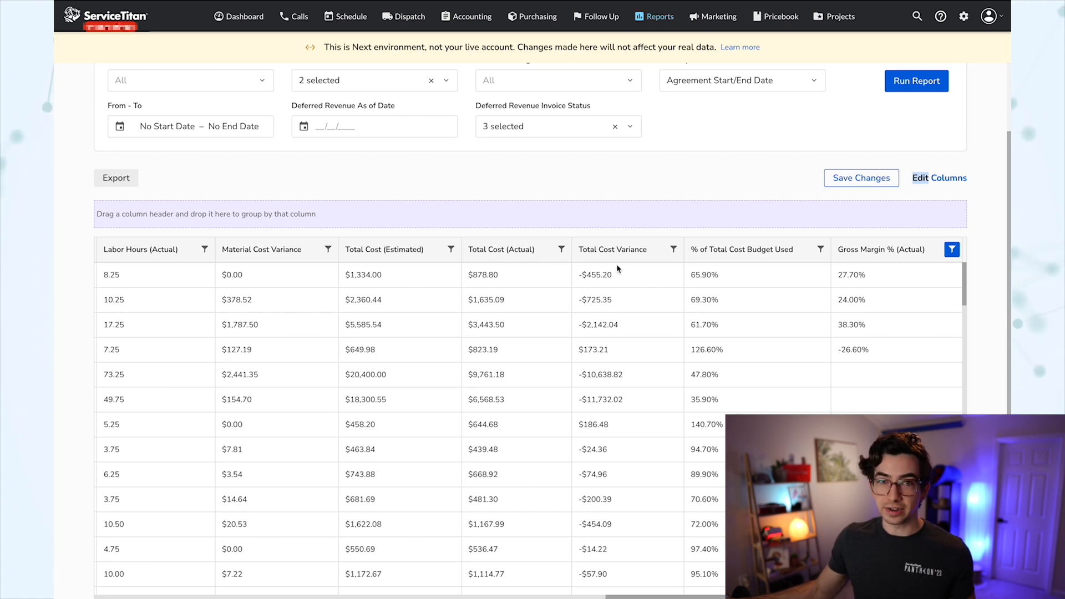
Clear the Gross Margin % (Actual) filter and show only agreements whose Total Cost Variance is greater than or equal to 5,000.
left_click(953, 249)
left_click(905, 394)
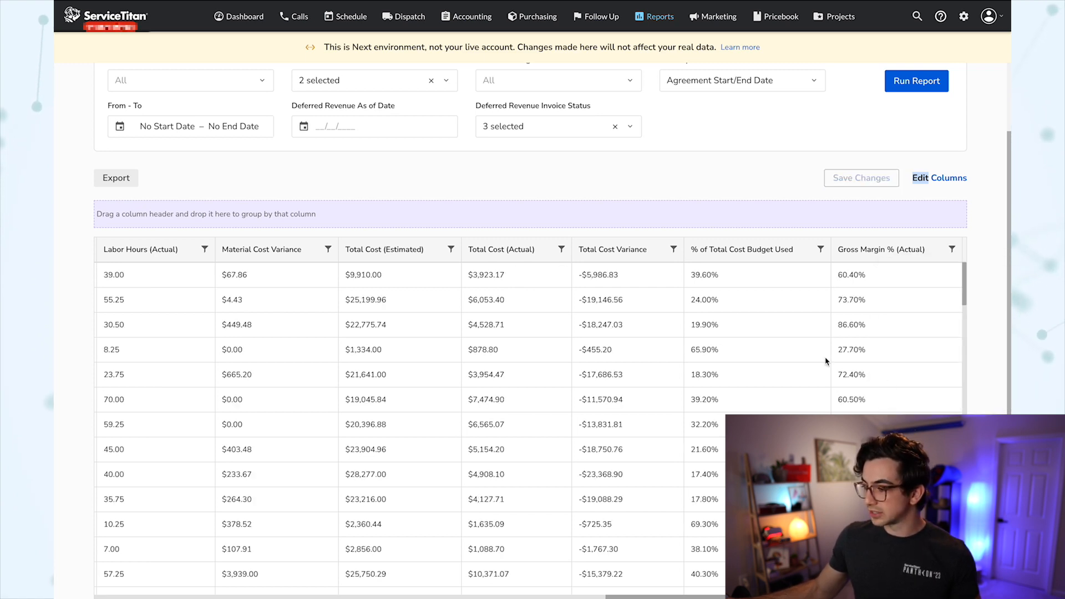
left_click(673, 249)
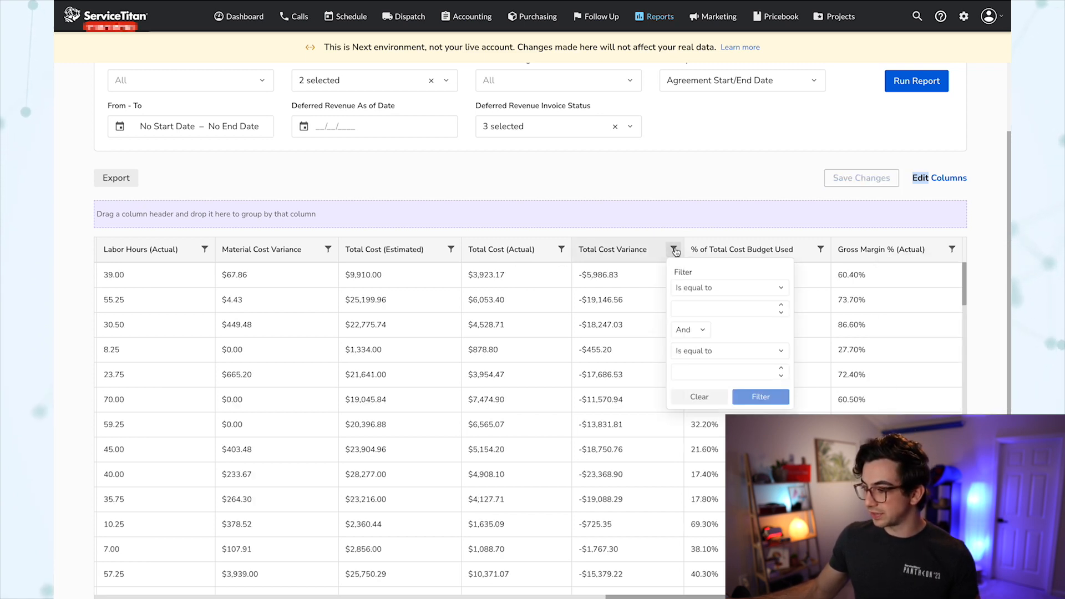
left_click(700, 290)
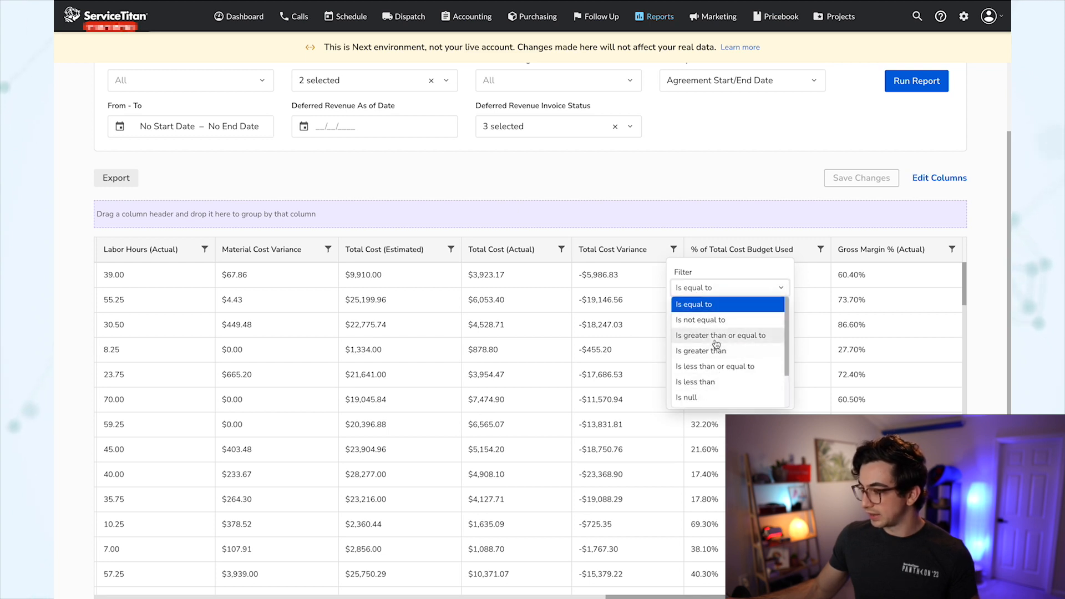
left_click(712, 335)
left_click(685, 309)
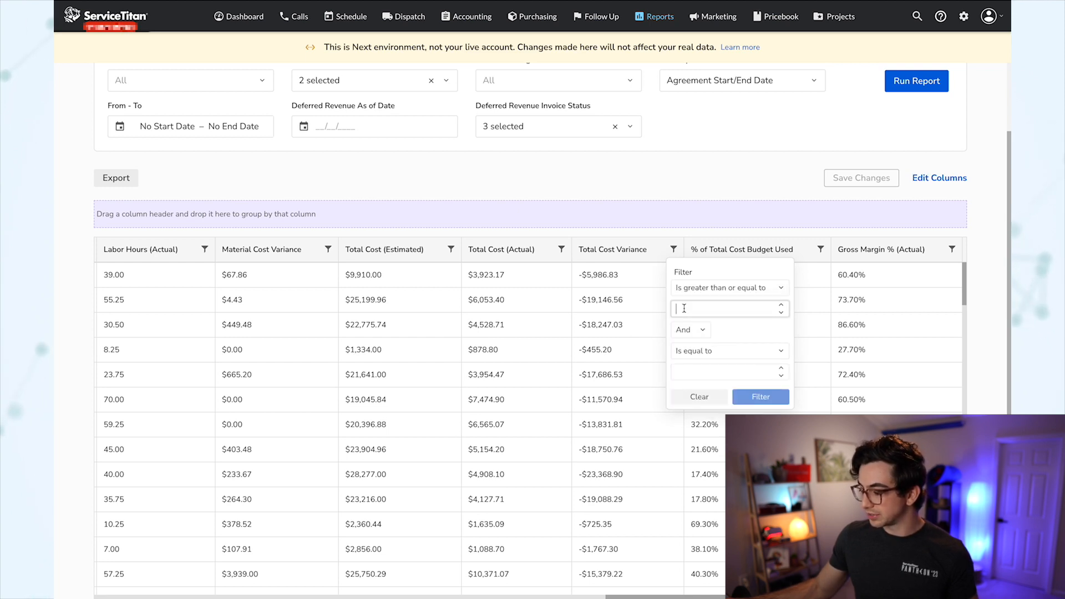
type("5,000")
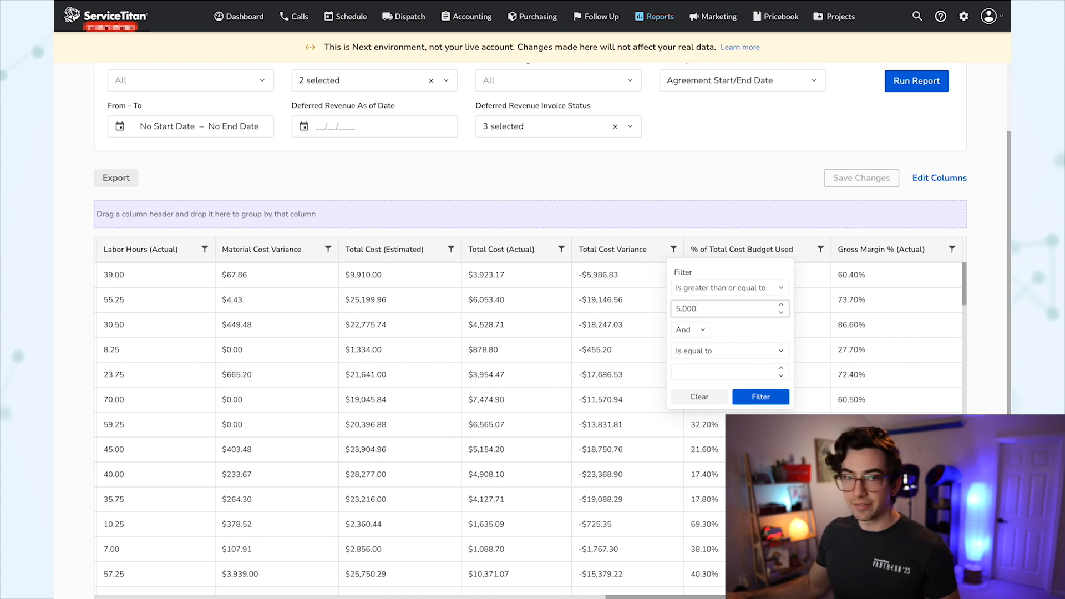
left_click(763, 397)
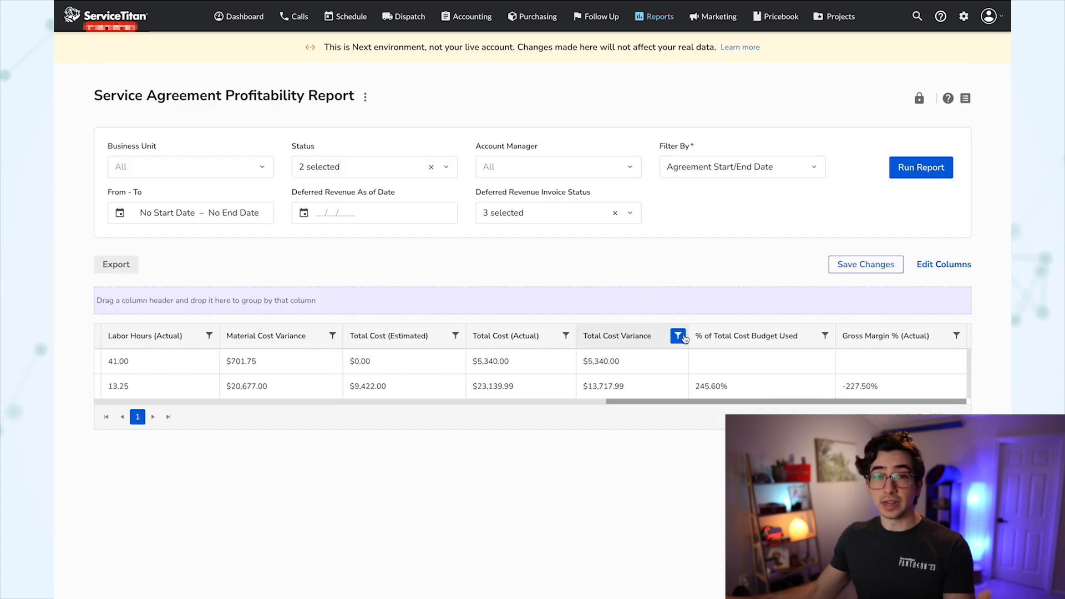